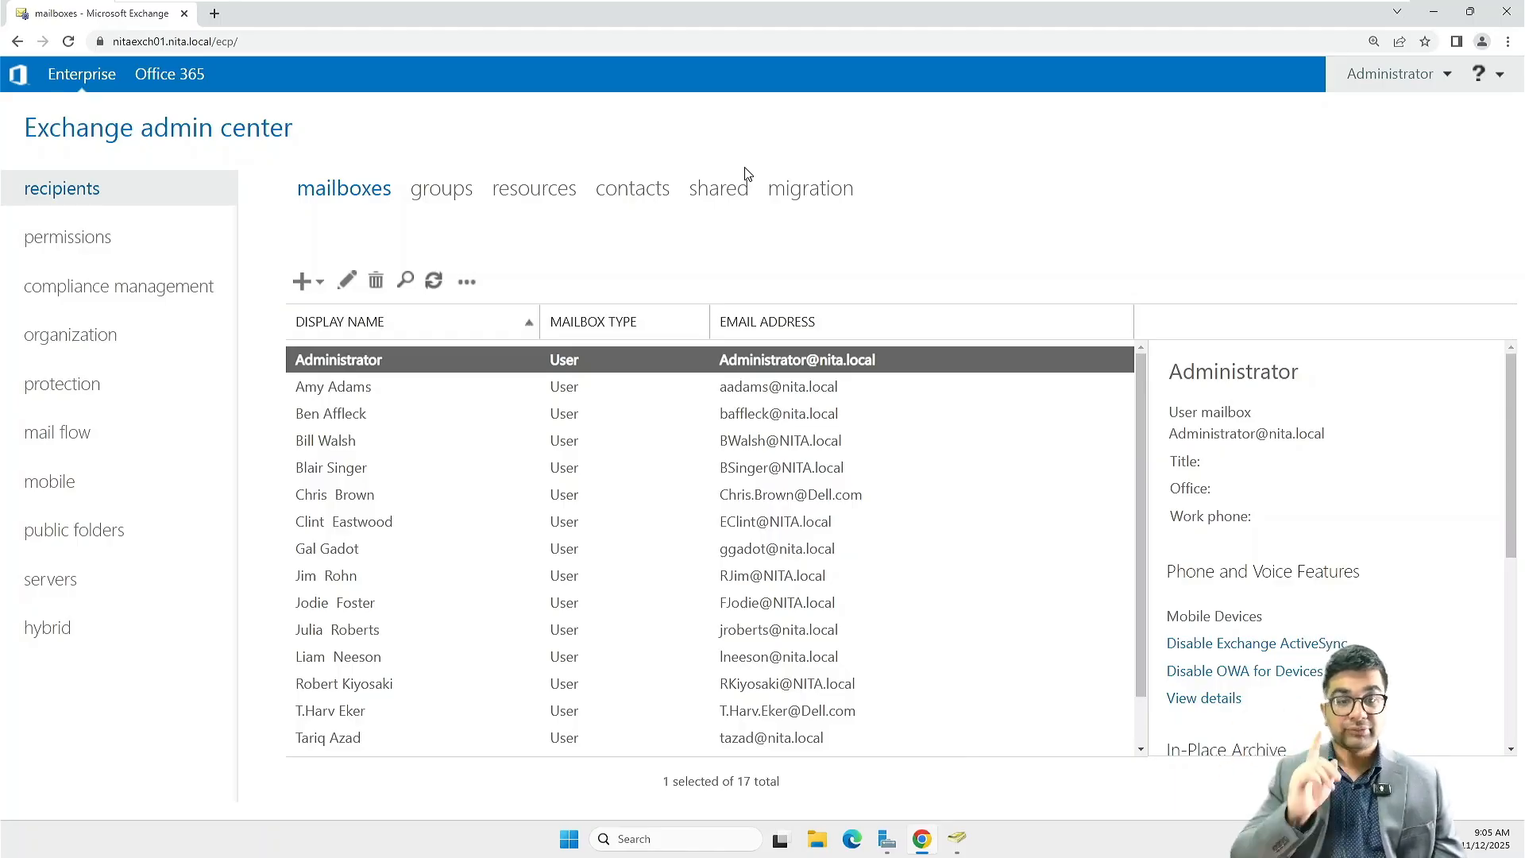
Start a new migration batch that moves mailboxes to a different database
{"action": "left_click", "coordinate": [806, 194]}
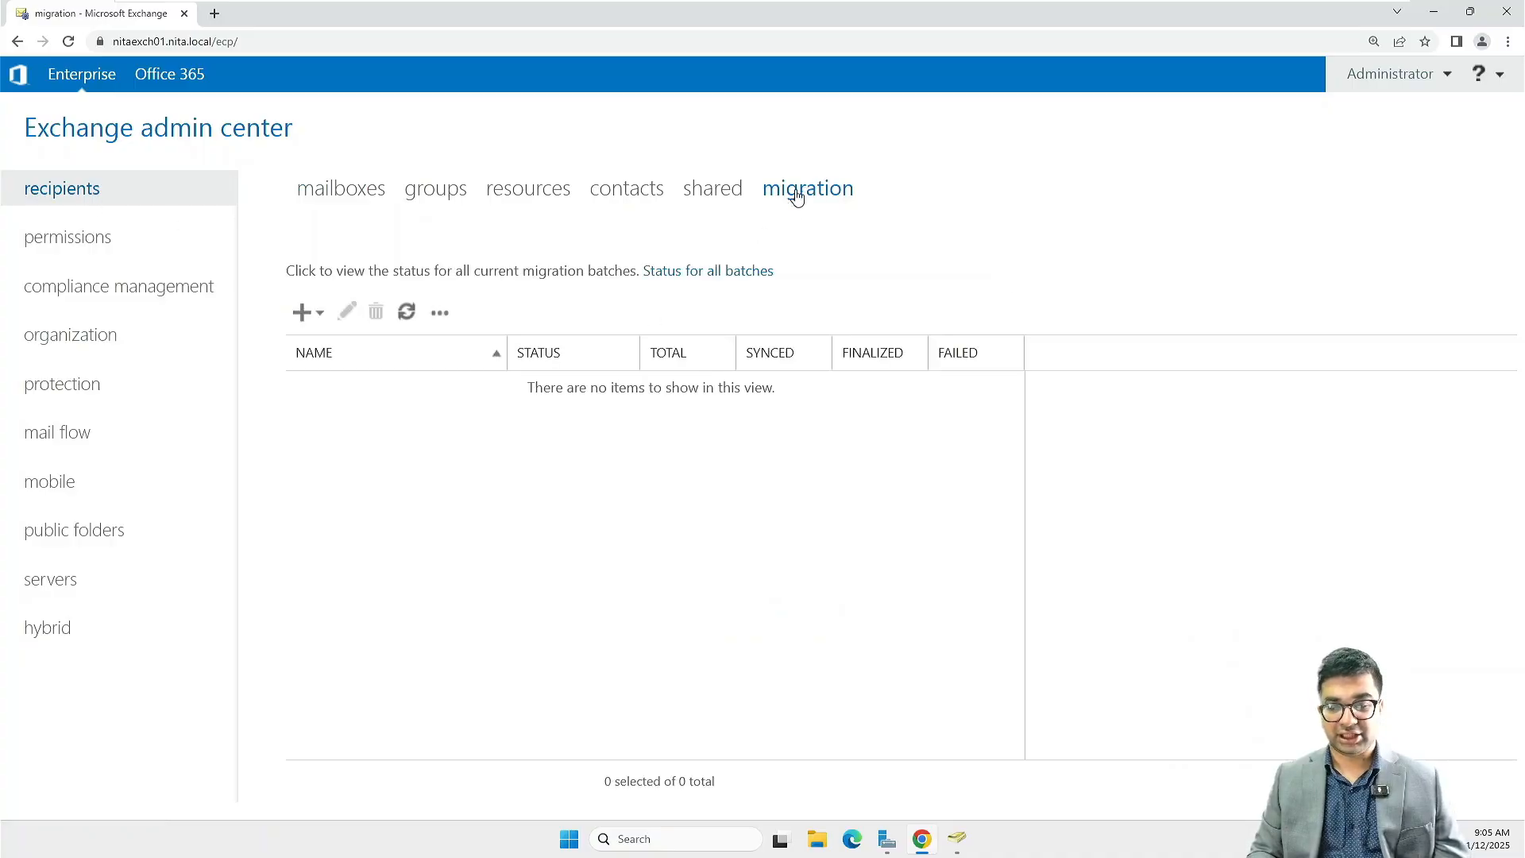
{"action": "left_click", "coordinate": [320, 314]}
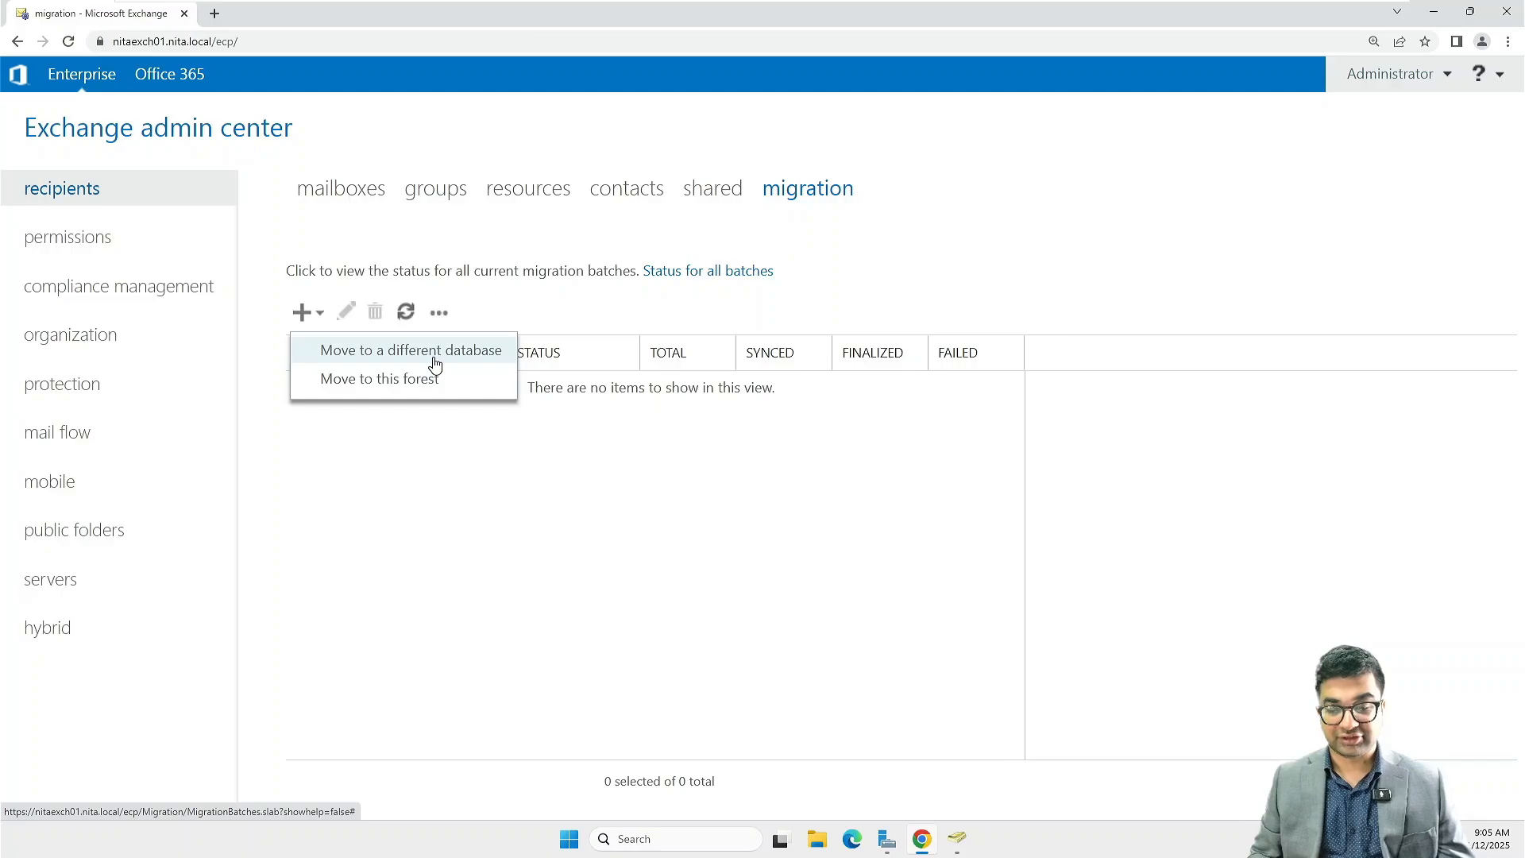
{"action": "left_click", "coordinate": [434, 364]}
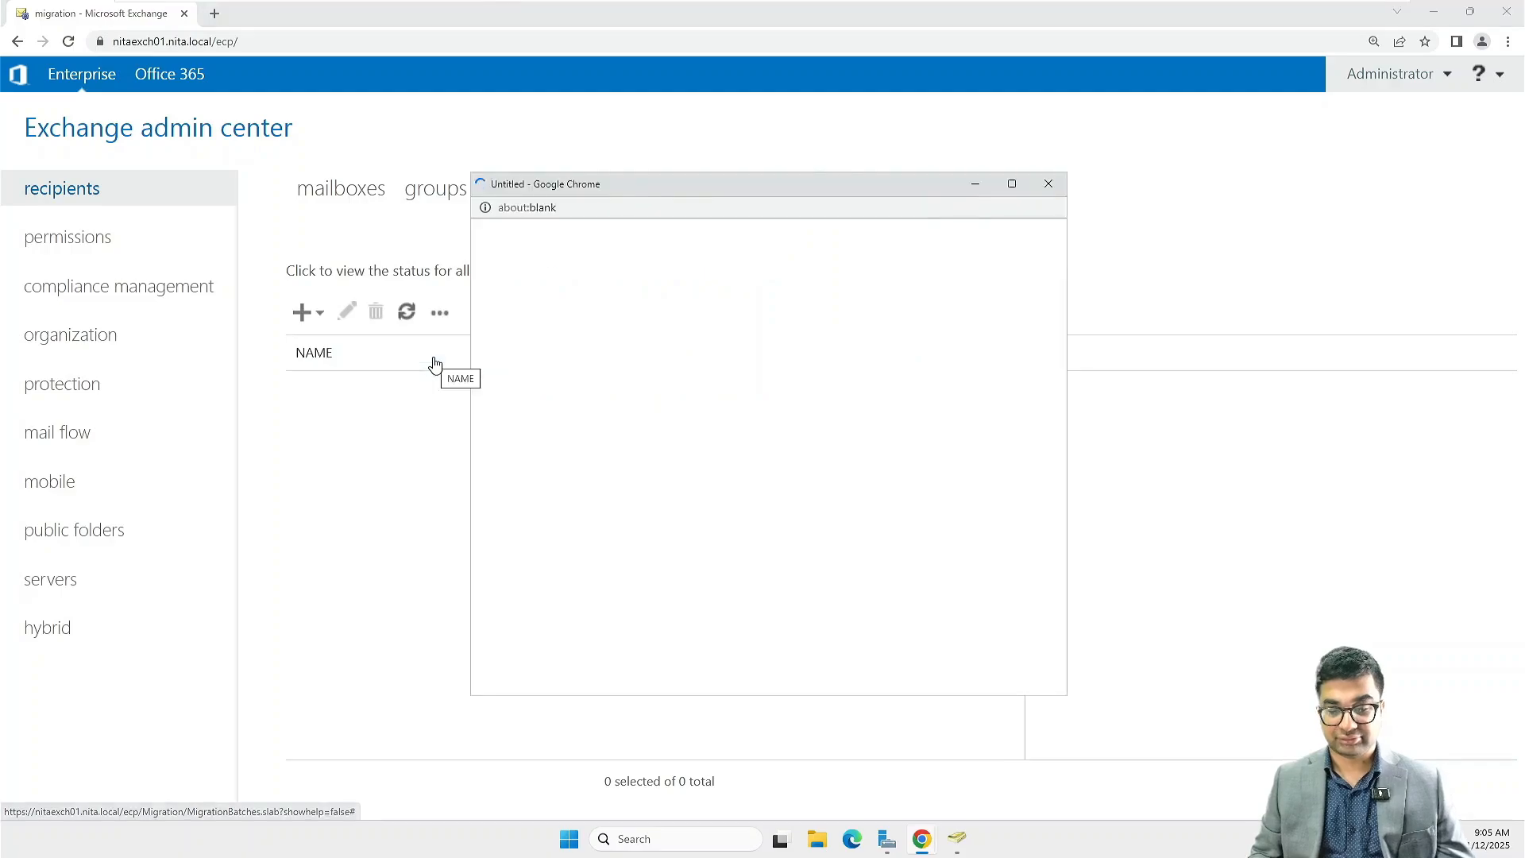
{"action": "left_click", "coordinate": [1012, 184]}
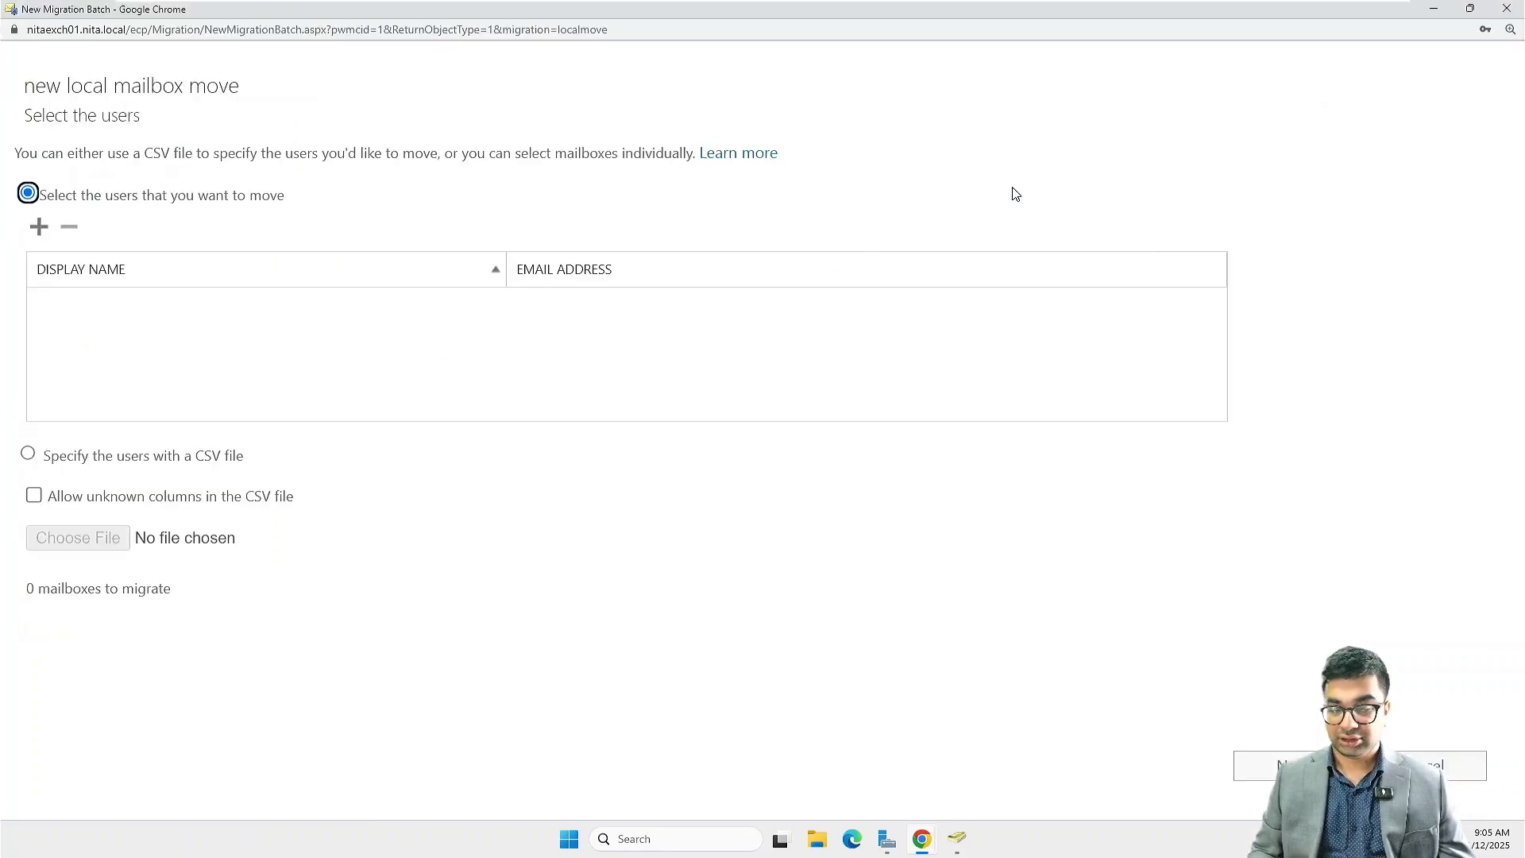
Search the mailbox picker for "clin" and add Clint Eastwood's mailbox to the users being moved
{"action": "left_click", "coordinate": [35, 234]}
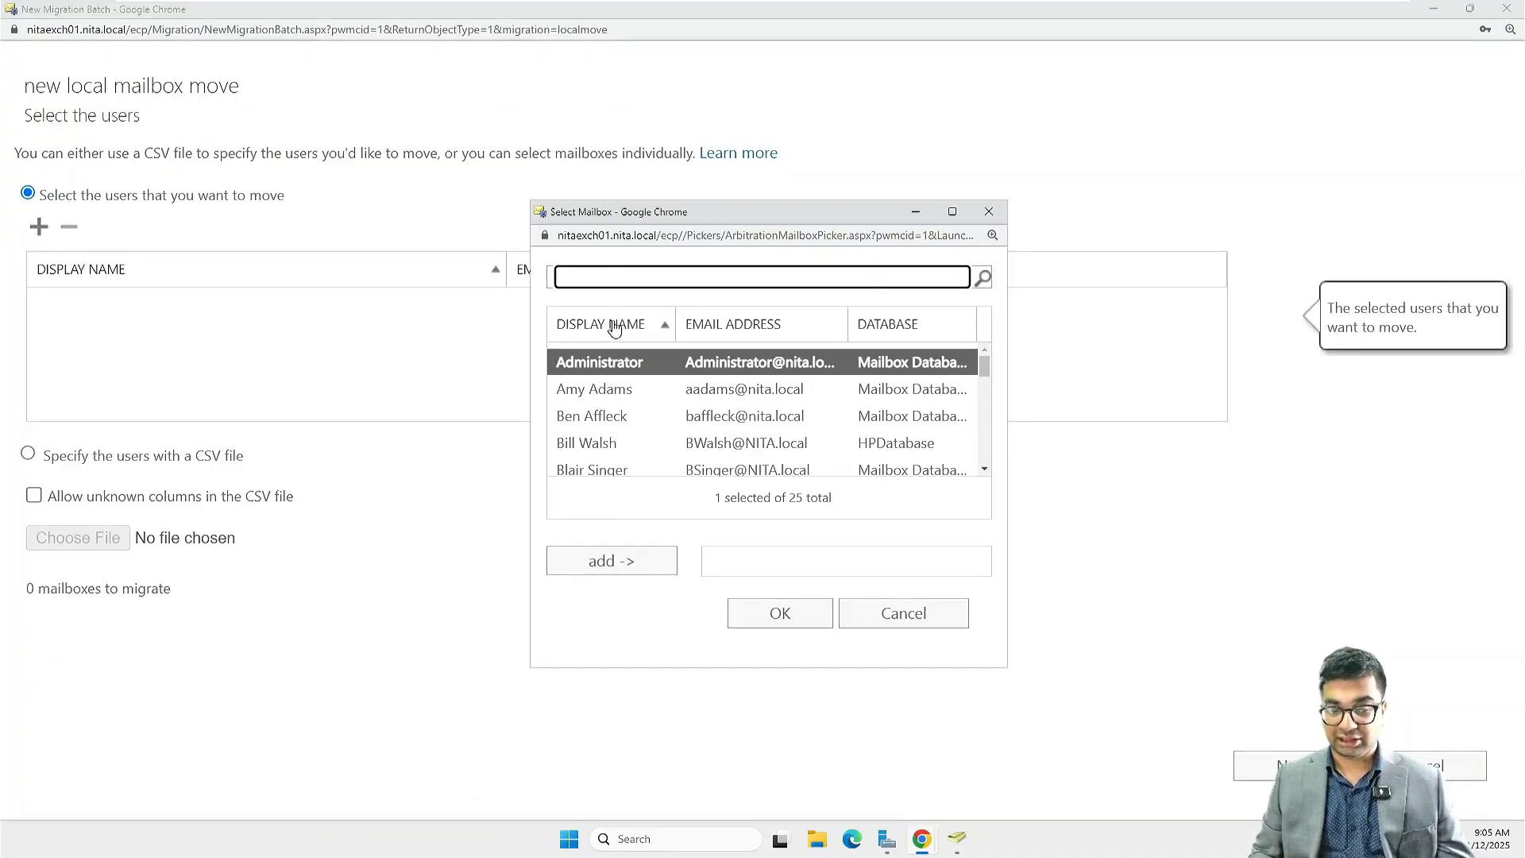
{"action": "type", "text": "clin"}
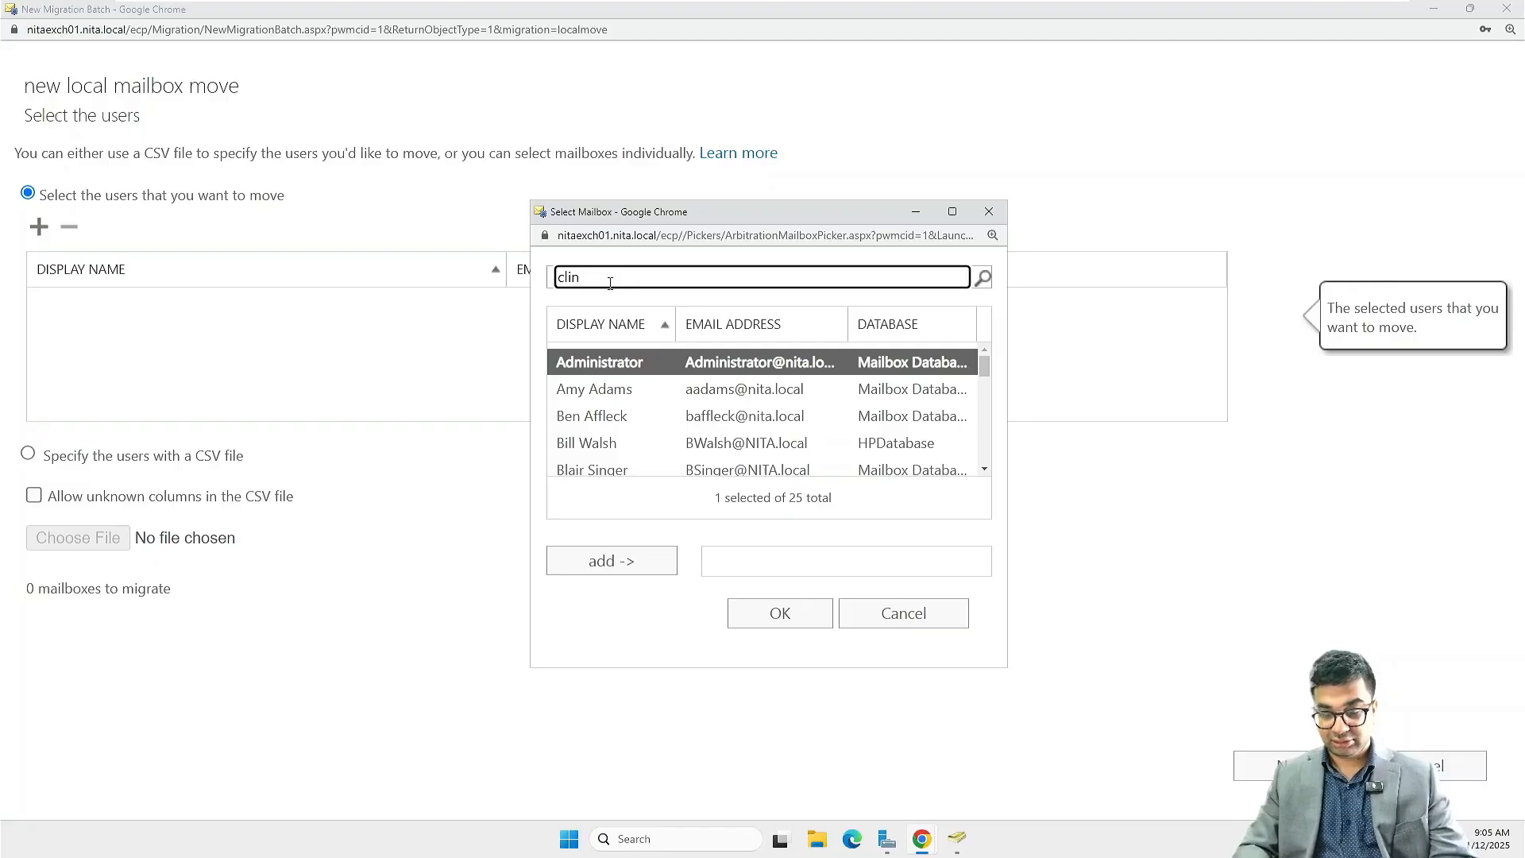
{"action": "key", "text": "Return"}
{"action": "left_click", "coordinate": [627, 560]}
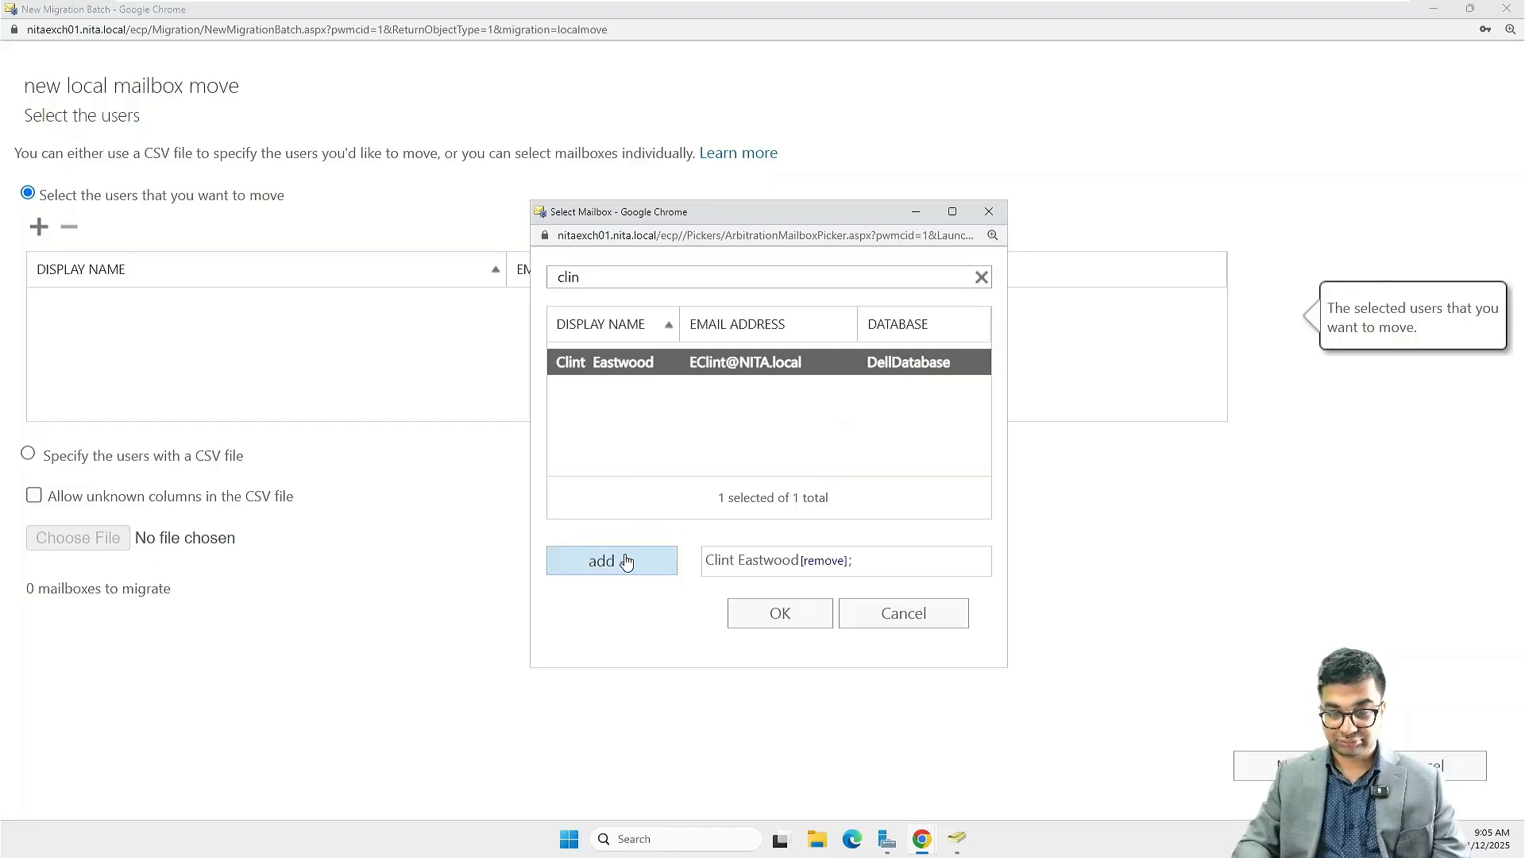
Search the mailbox picker for "jodie" and add Jodie Foster's mailbox to the selection
{"action": "left_click", "coordinate": [982, 279]}
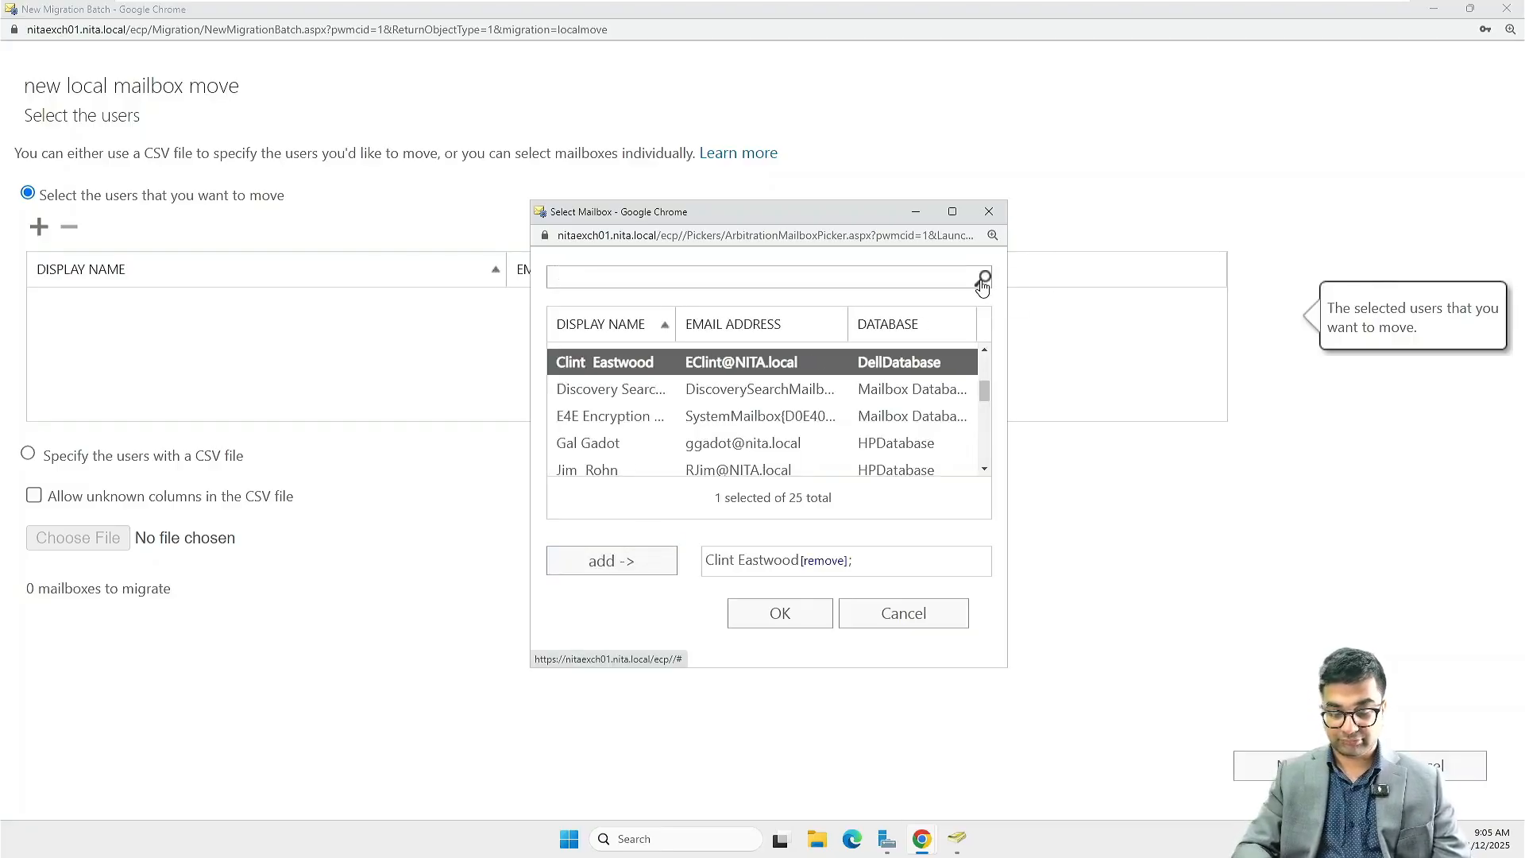
{"action": "left_click", "coordinate": [861, 280]}
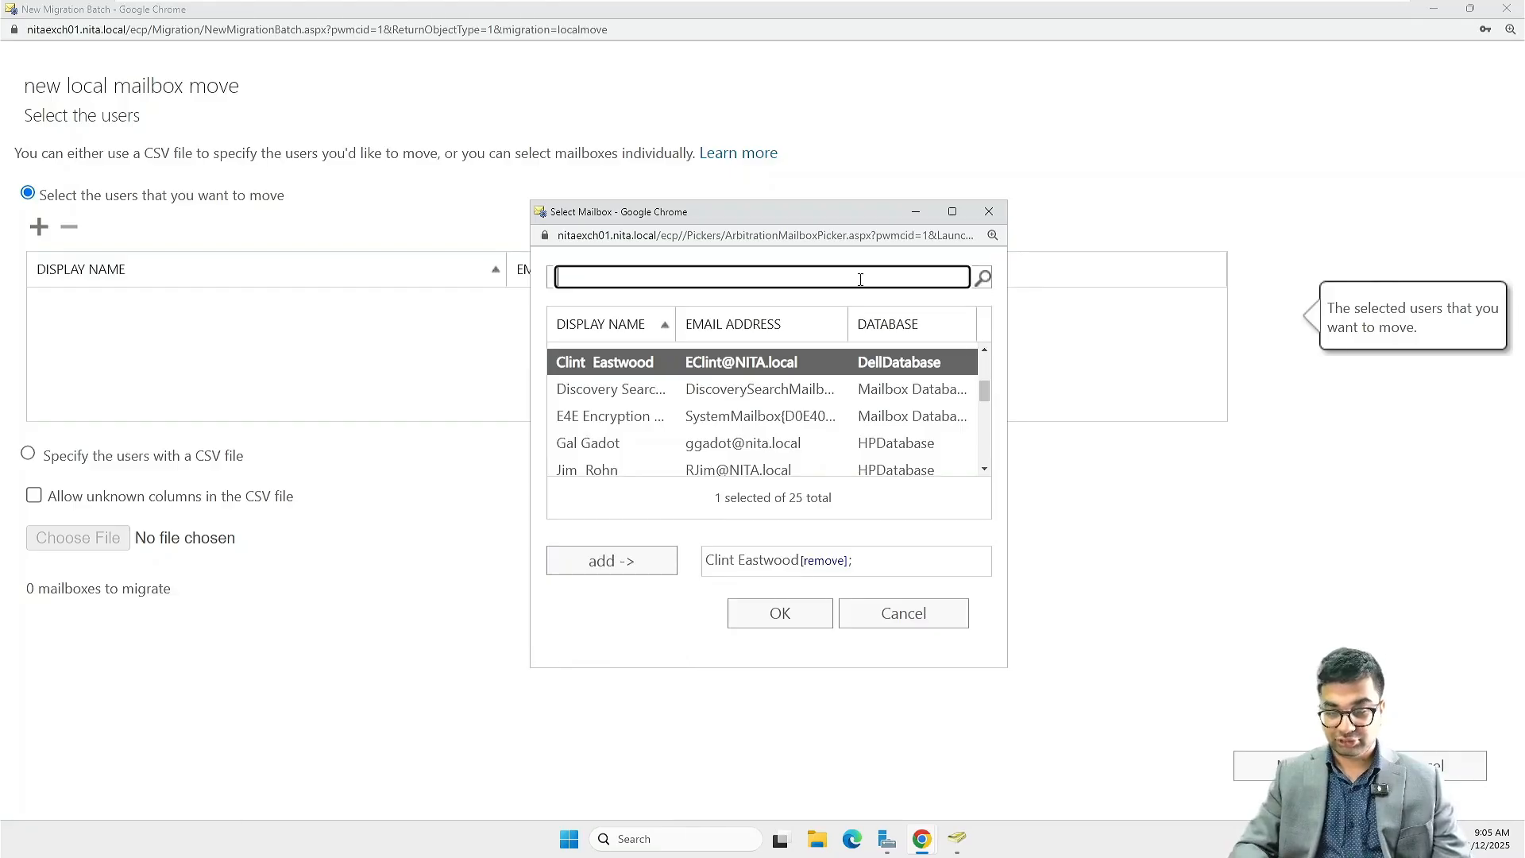
{"action": "type", "text": "jodie"}
{"action": "key", "text": "Return"}
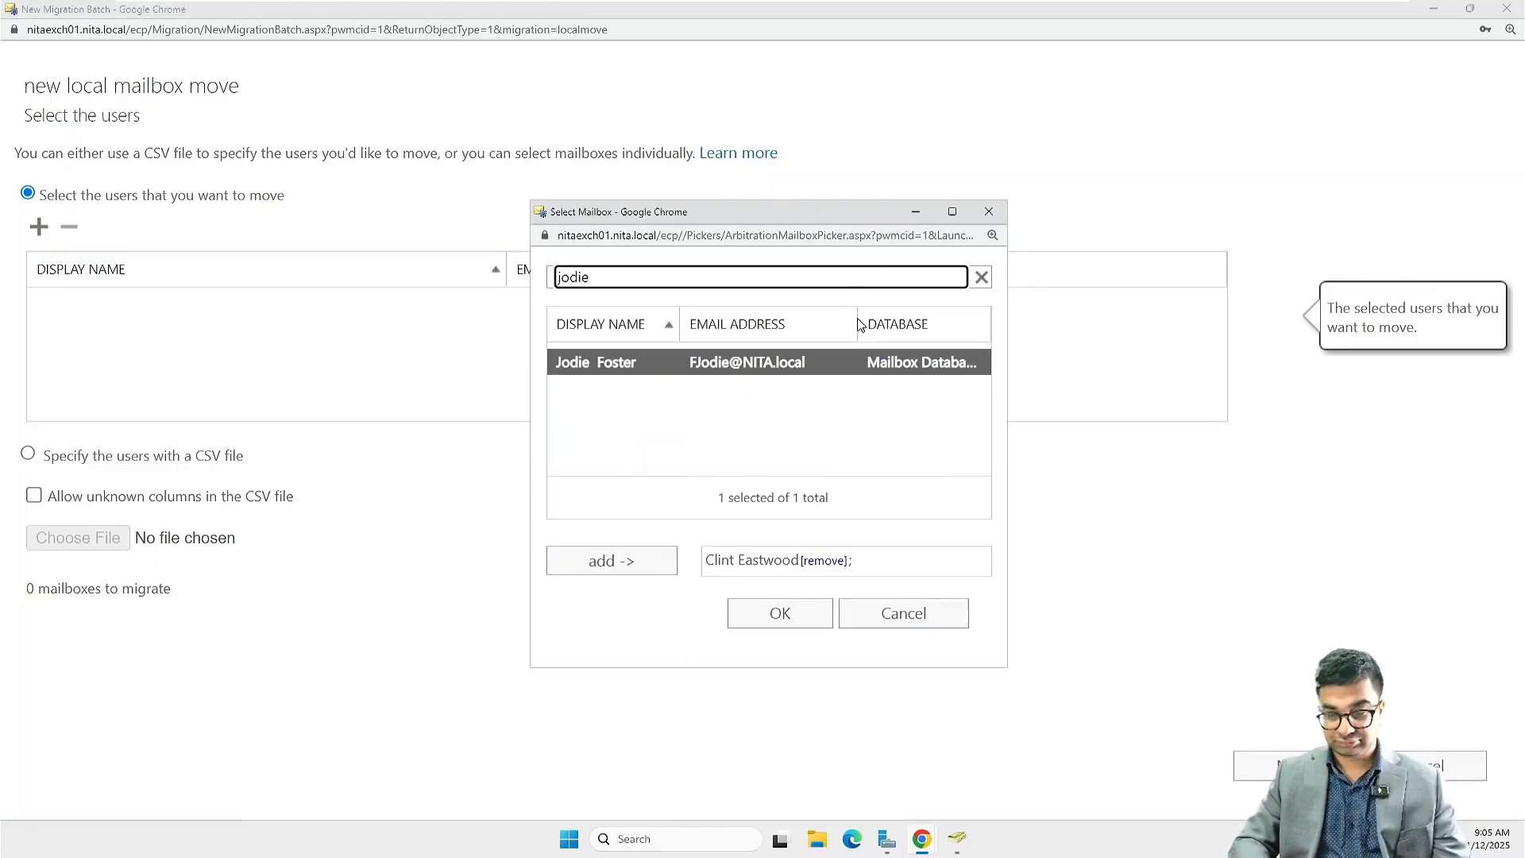
{"action": "left_click", "coordinate": [631, 560]}
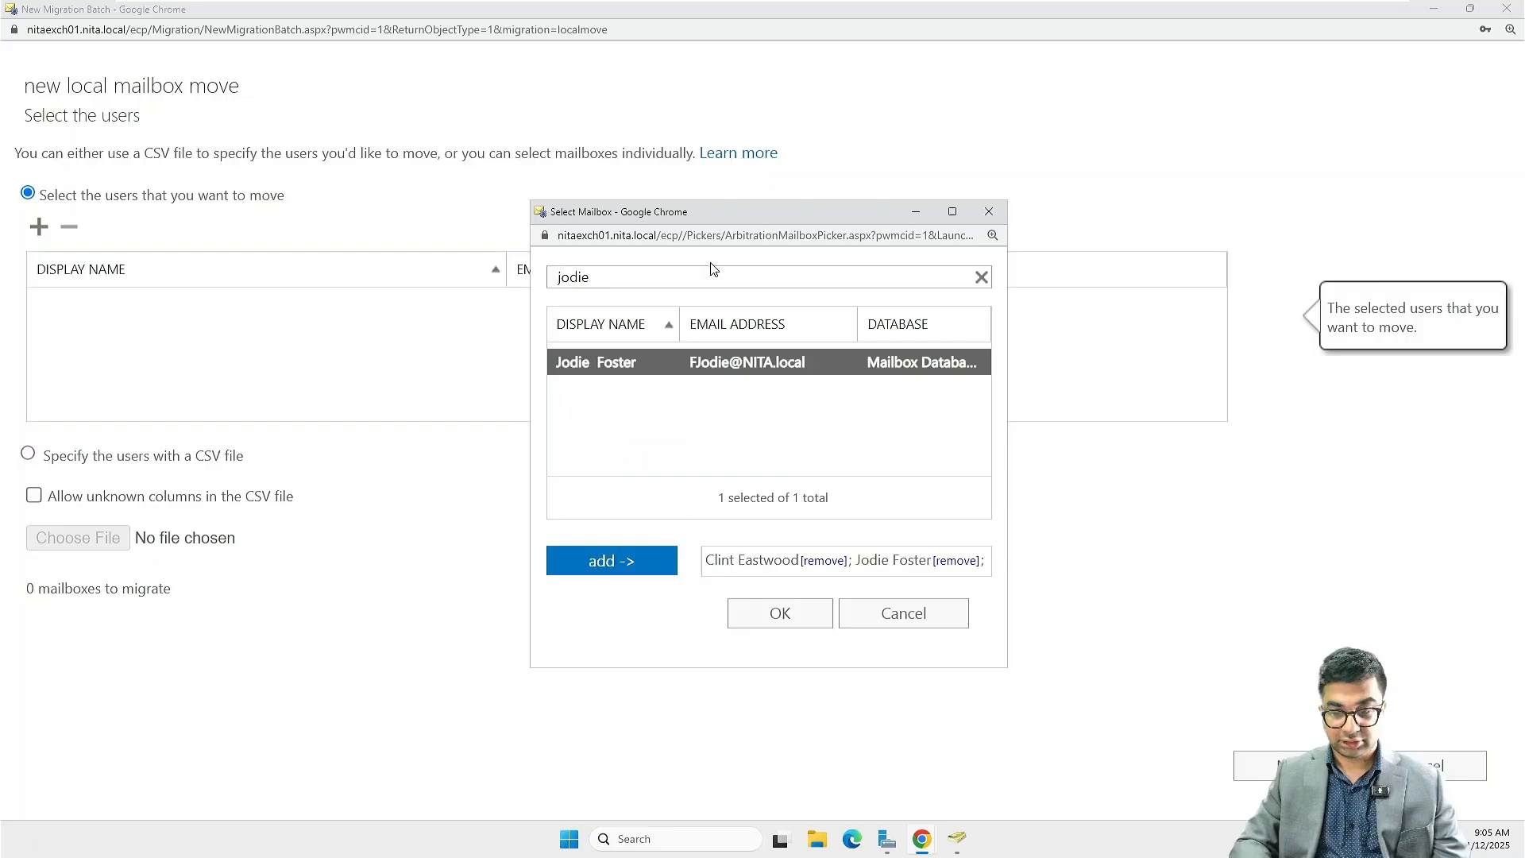
Add Jim Rohn's mailbox from the full mailbox list and accept the selected users for the batch
{"action": "left_click", "coordinate": [981, 277]}
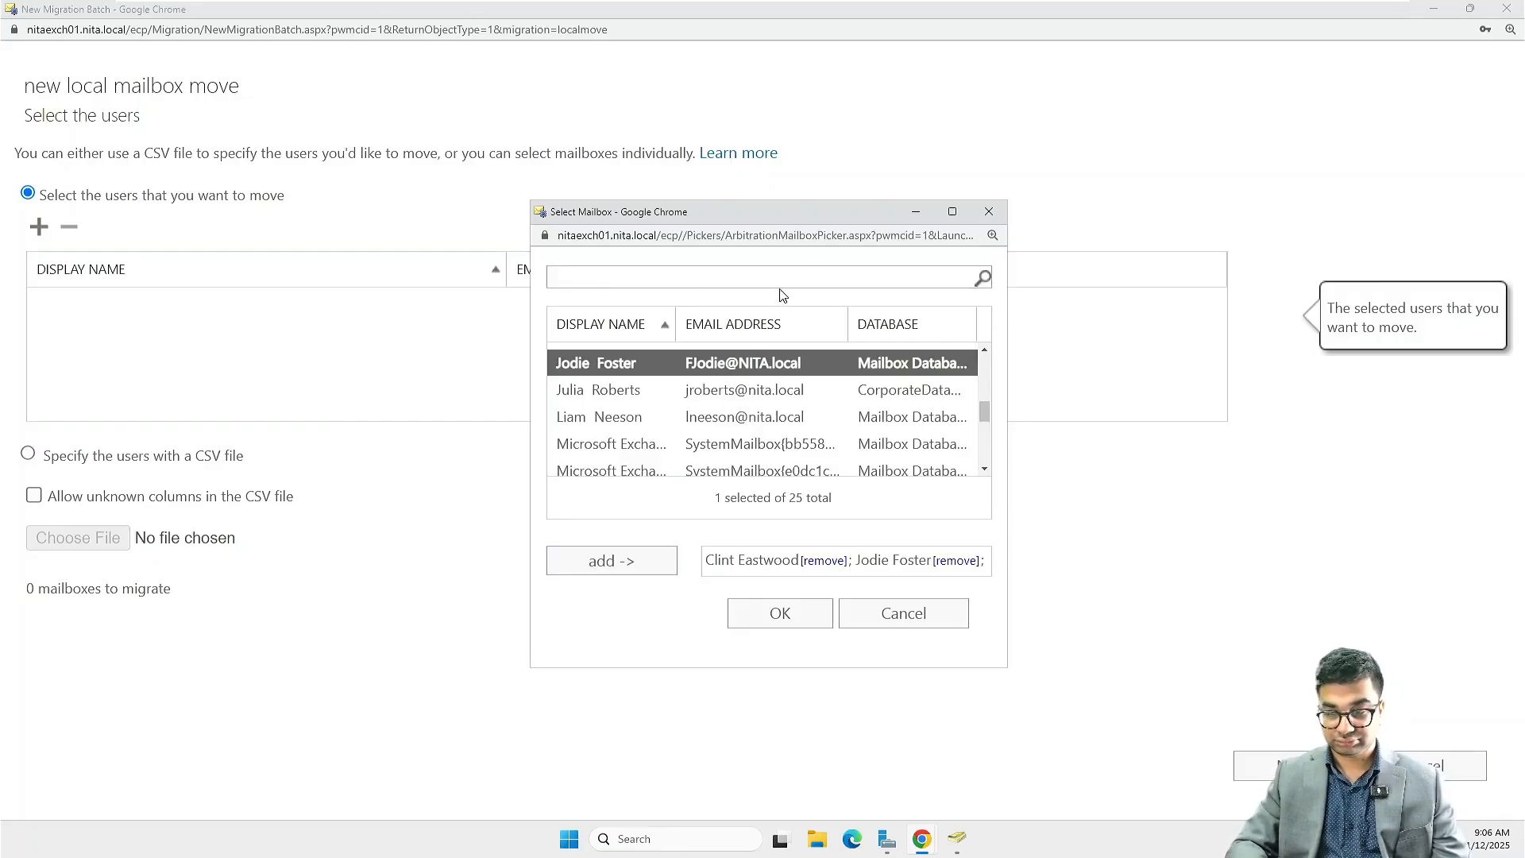
{"action": "left_click", "coordinate": [779, 277]}
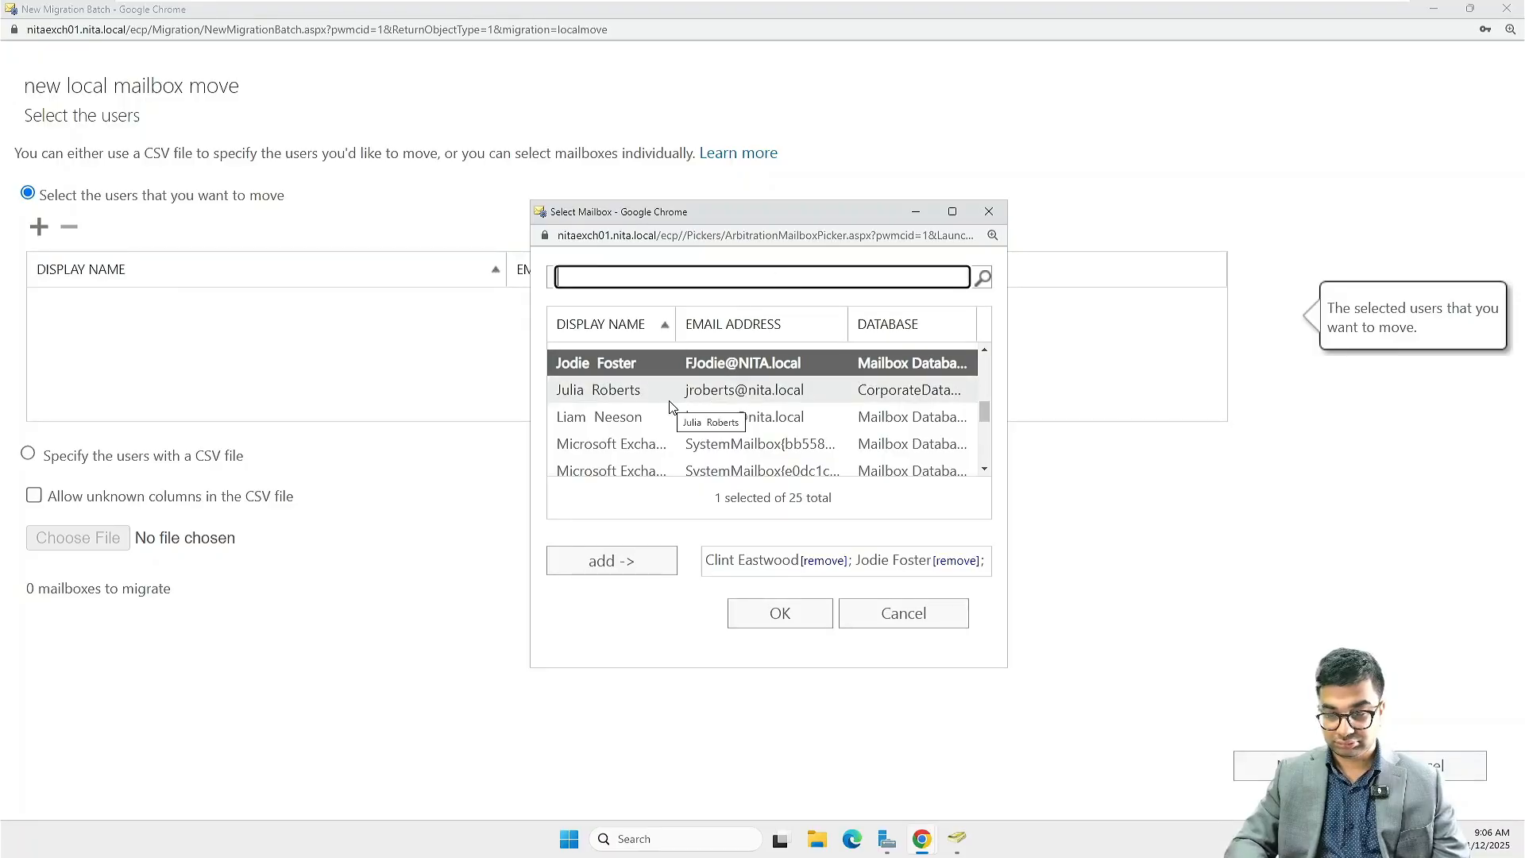
{"action": "scroll", "coordinate": [670, 407], "scroll_direction": "up", "scroll_amount": 1}
{"action": "left_click", "coordinate": [597, 415]}
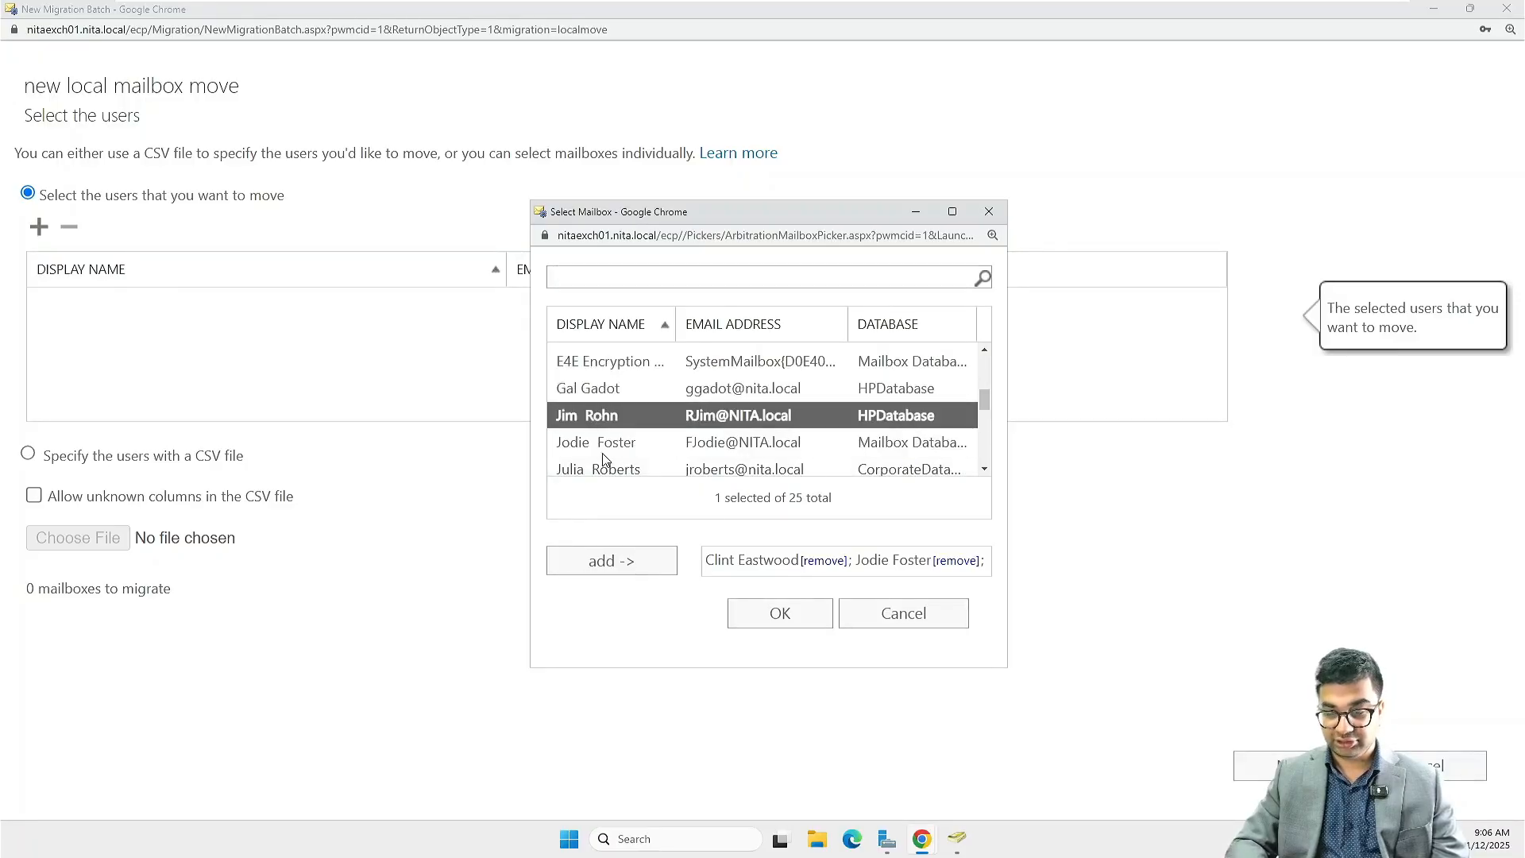
{"action": "left_click", "coordinate": [622, 563]}
{"action": "left_click", "coordinate": [778, 617]}
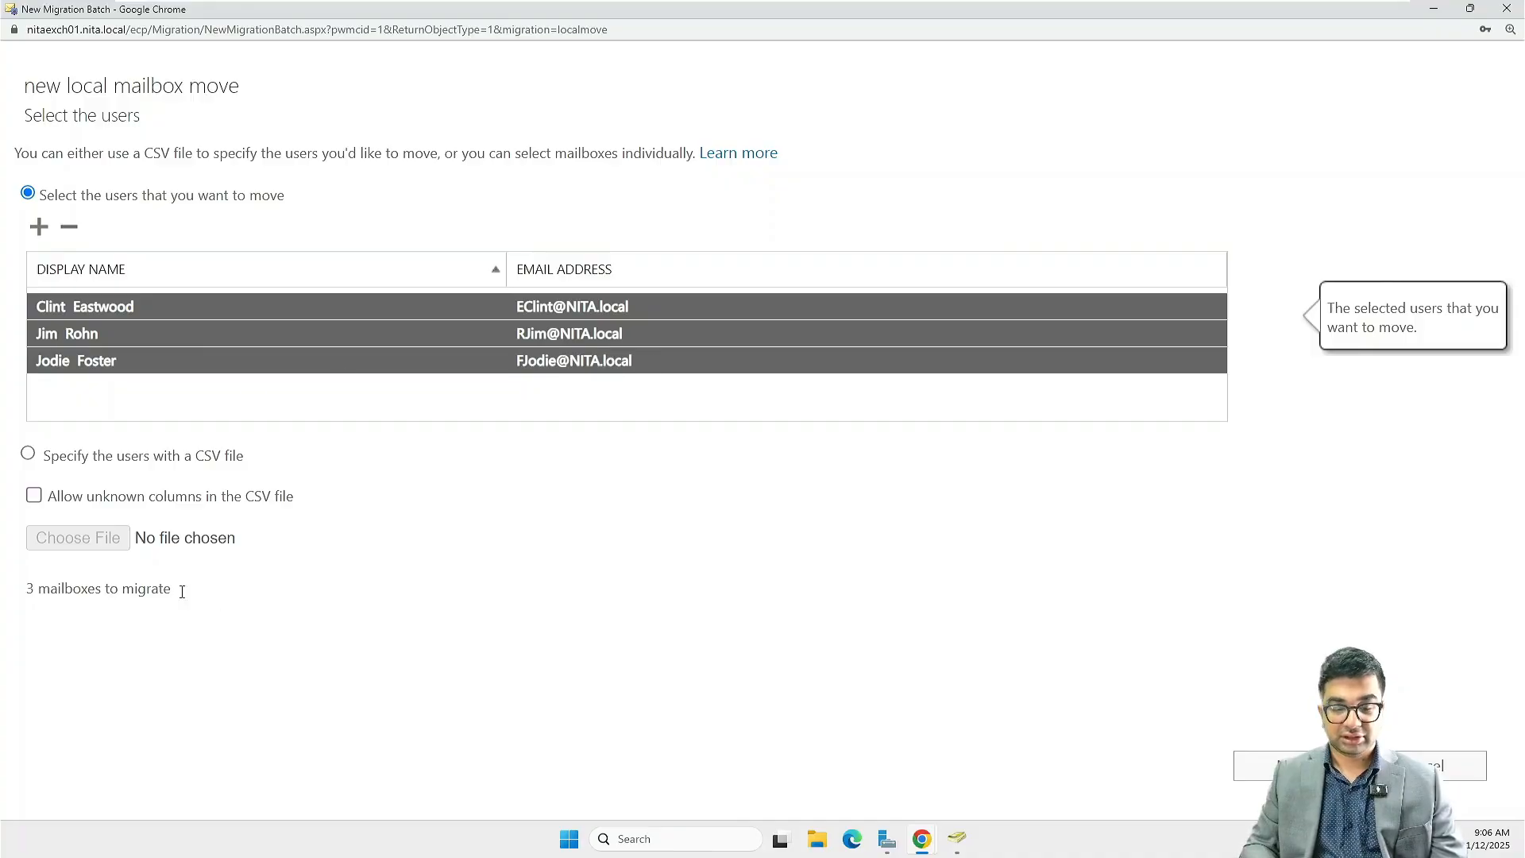
Name the migration batch DellDatabase and choose DellDatabase as its target database
{"action": "left_click", "coordinate": [1279, 763]}
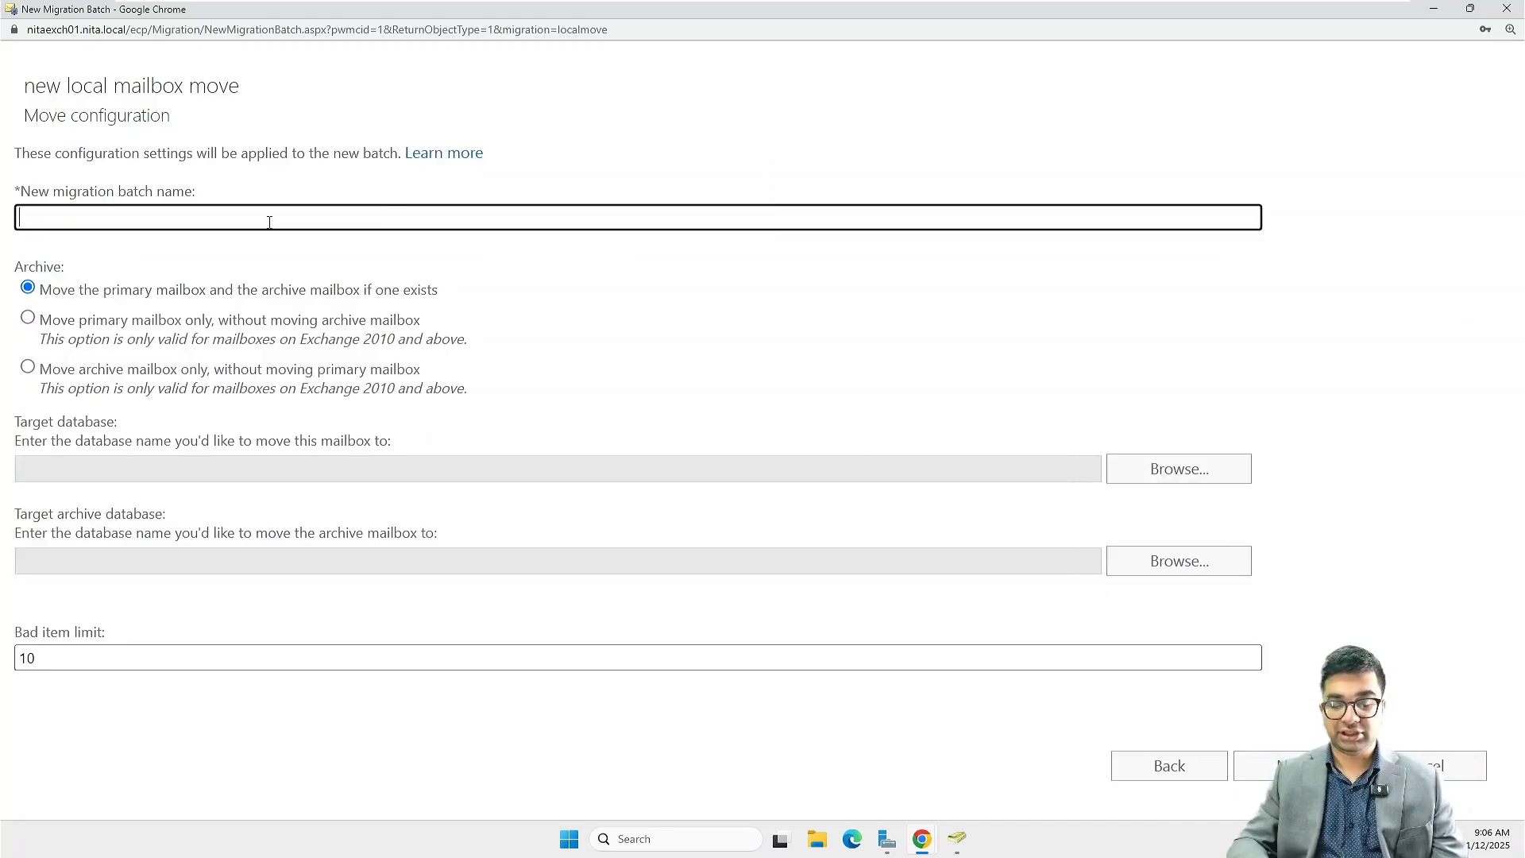
{"action": "type", "text": "DellData"}
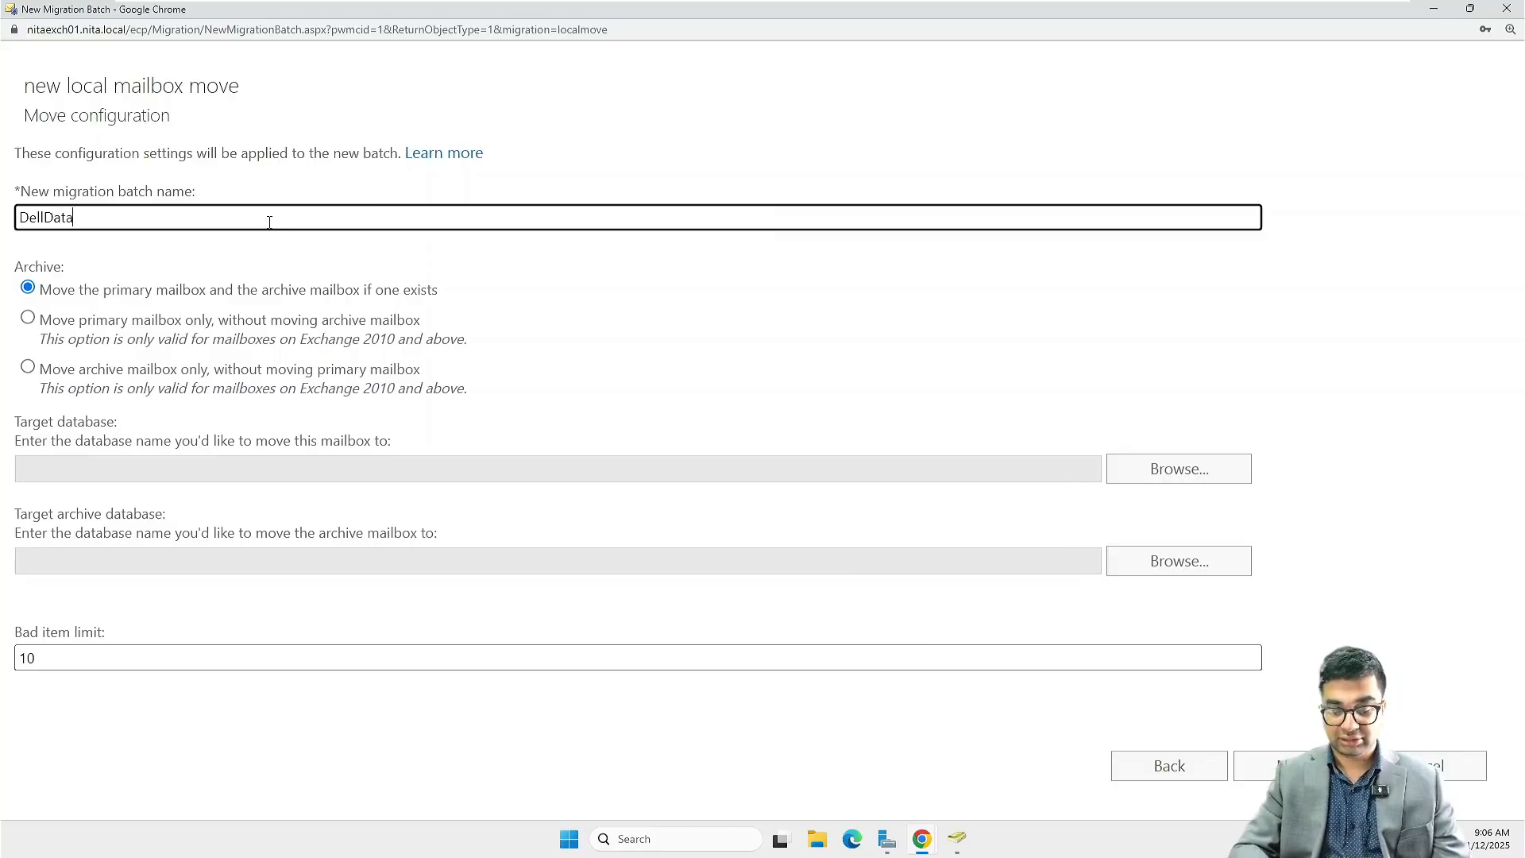
{"action": "type", "text": "base"}
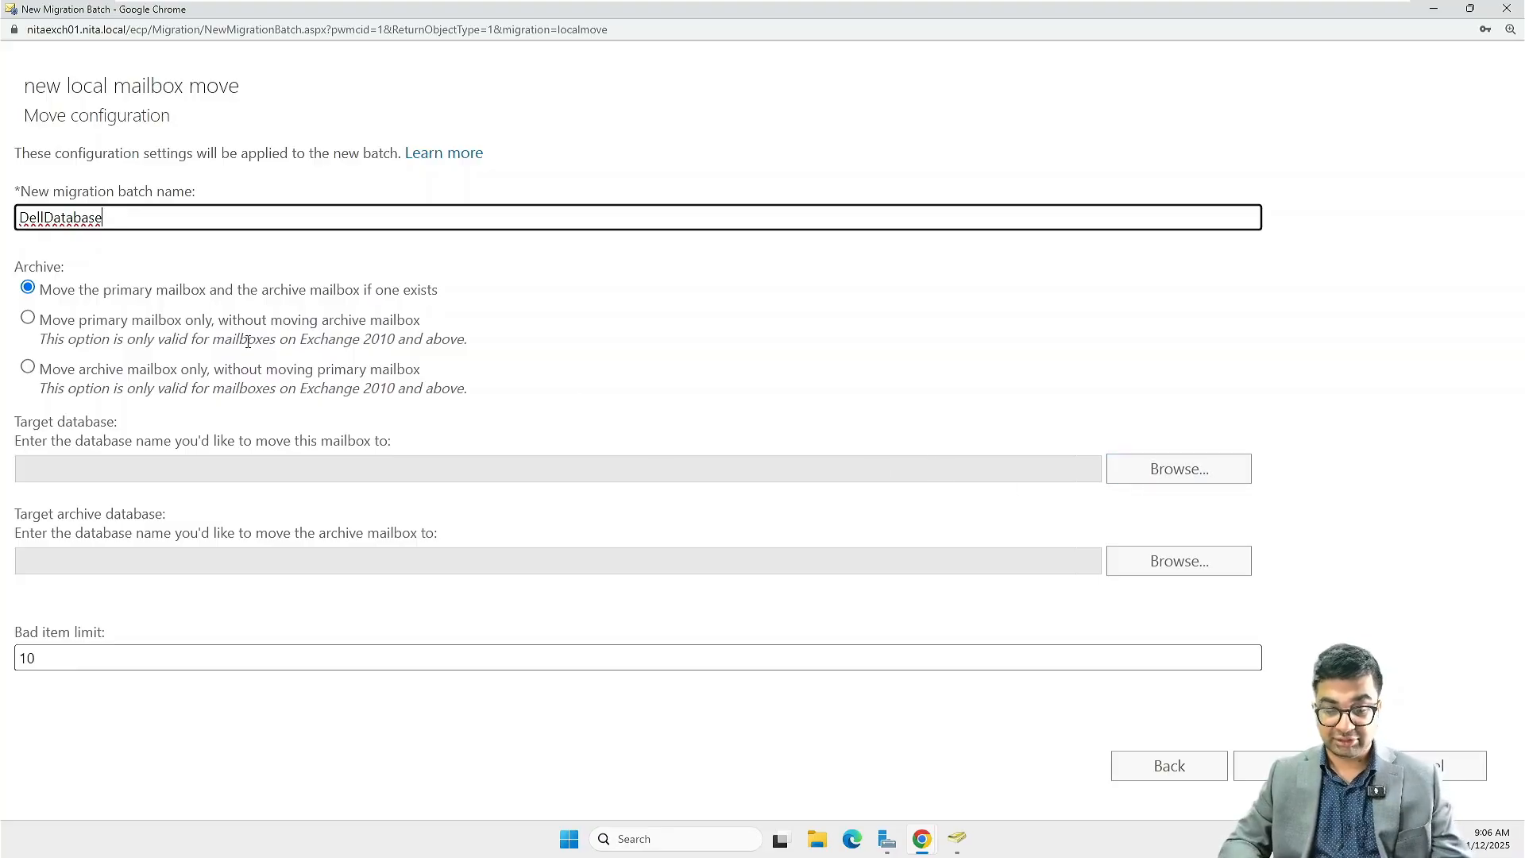
{"action": "left_click", "coordinate": [1175, 474]}
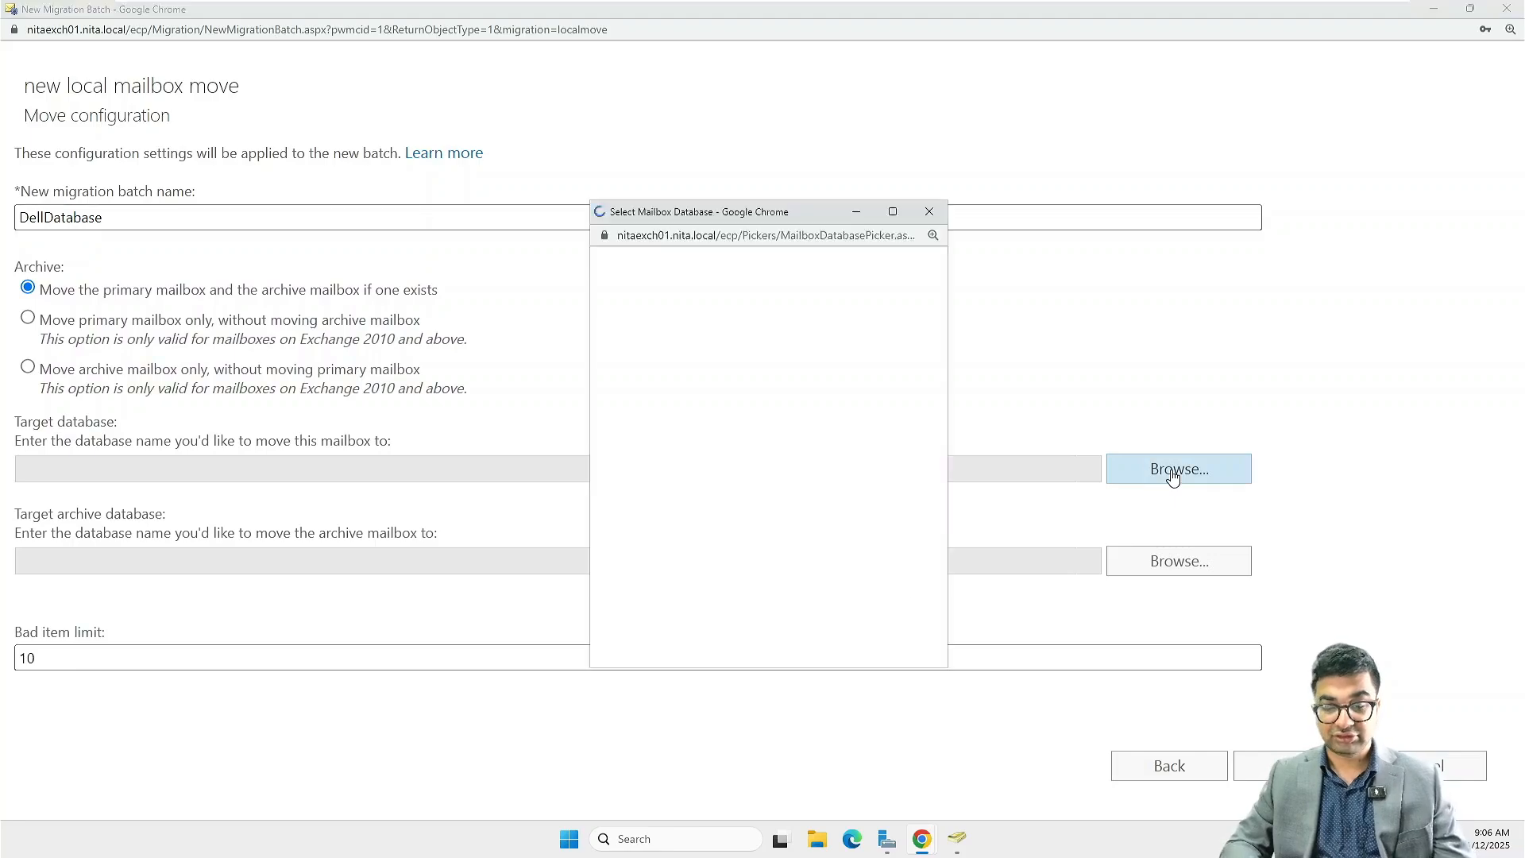
{"action": "left_click", "coordinate": [664, 352]}
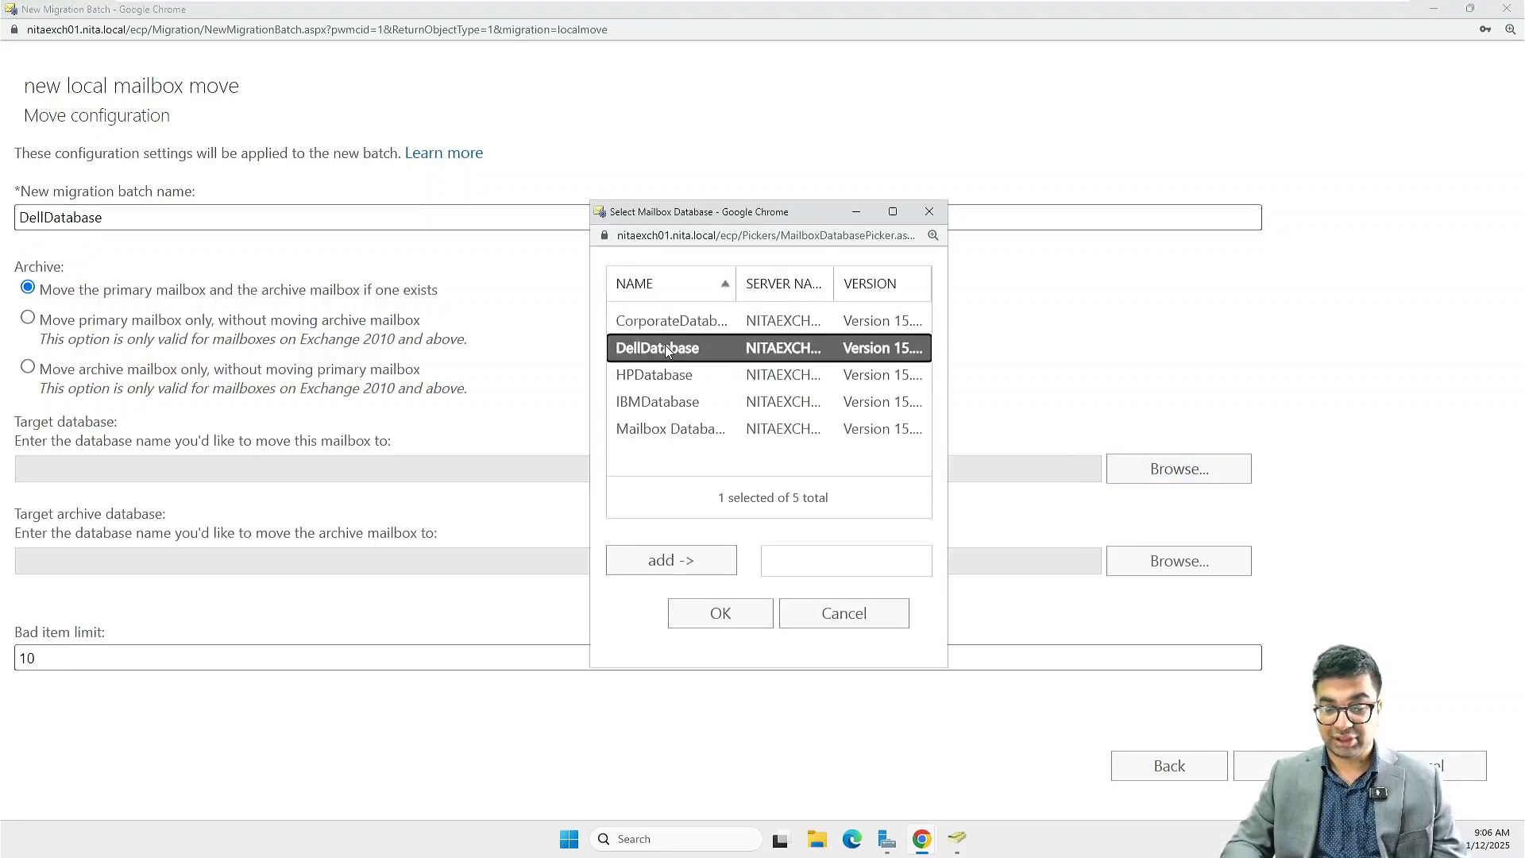
{"action": "left_click", "coordinate": [672, 560]}
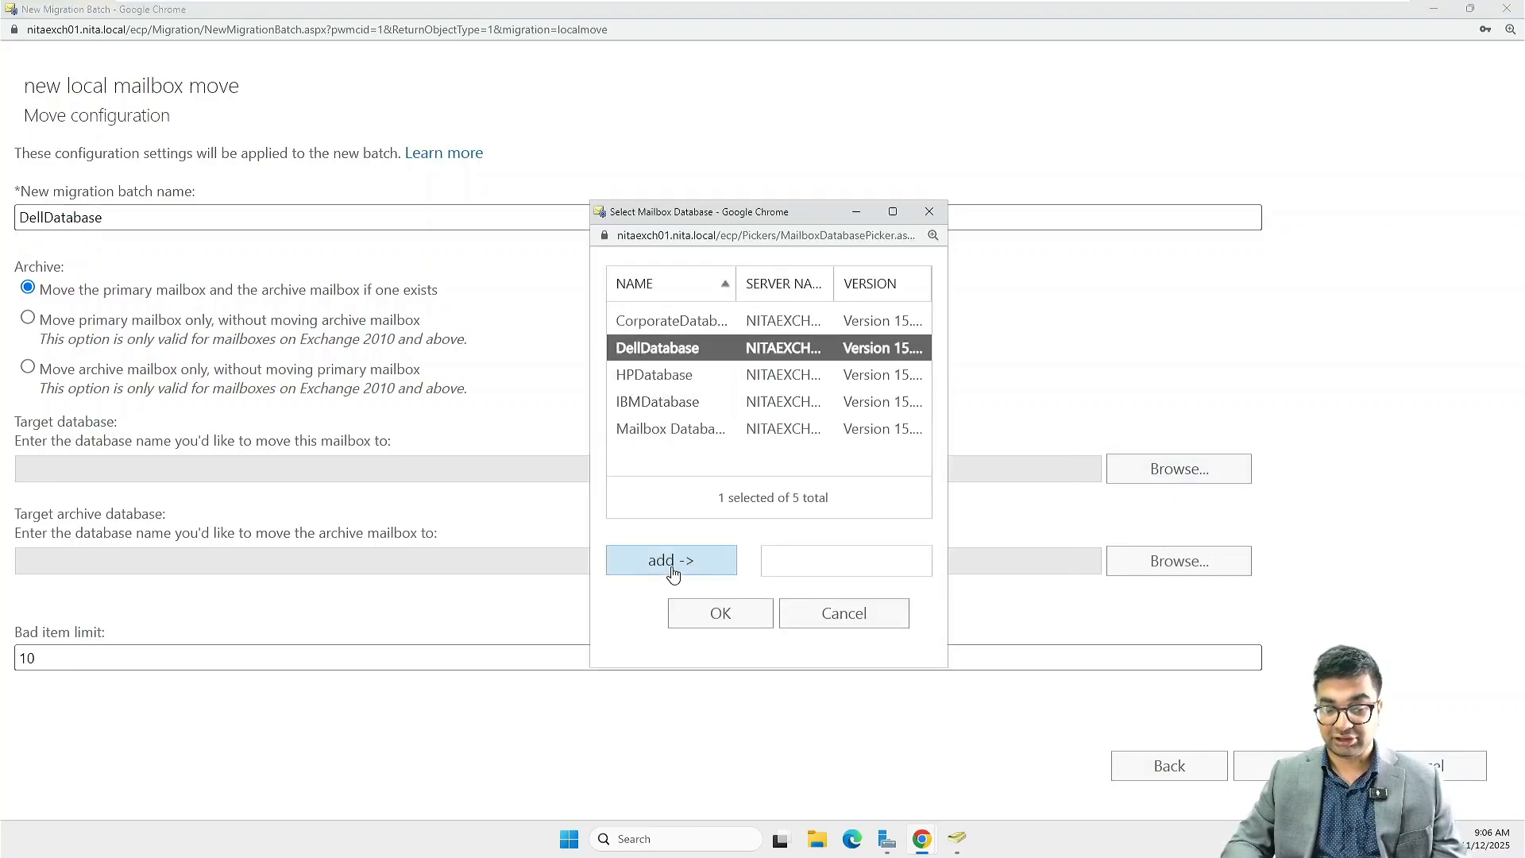
{"action": "left_click", "coordinate": [719, 620]}
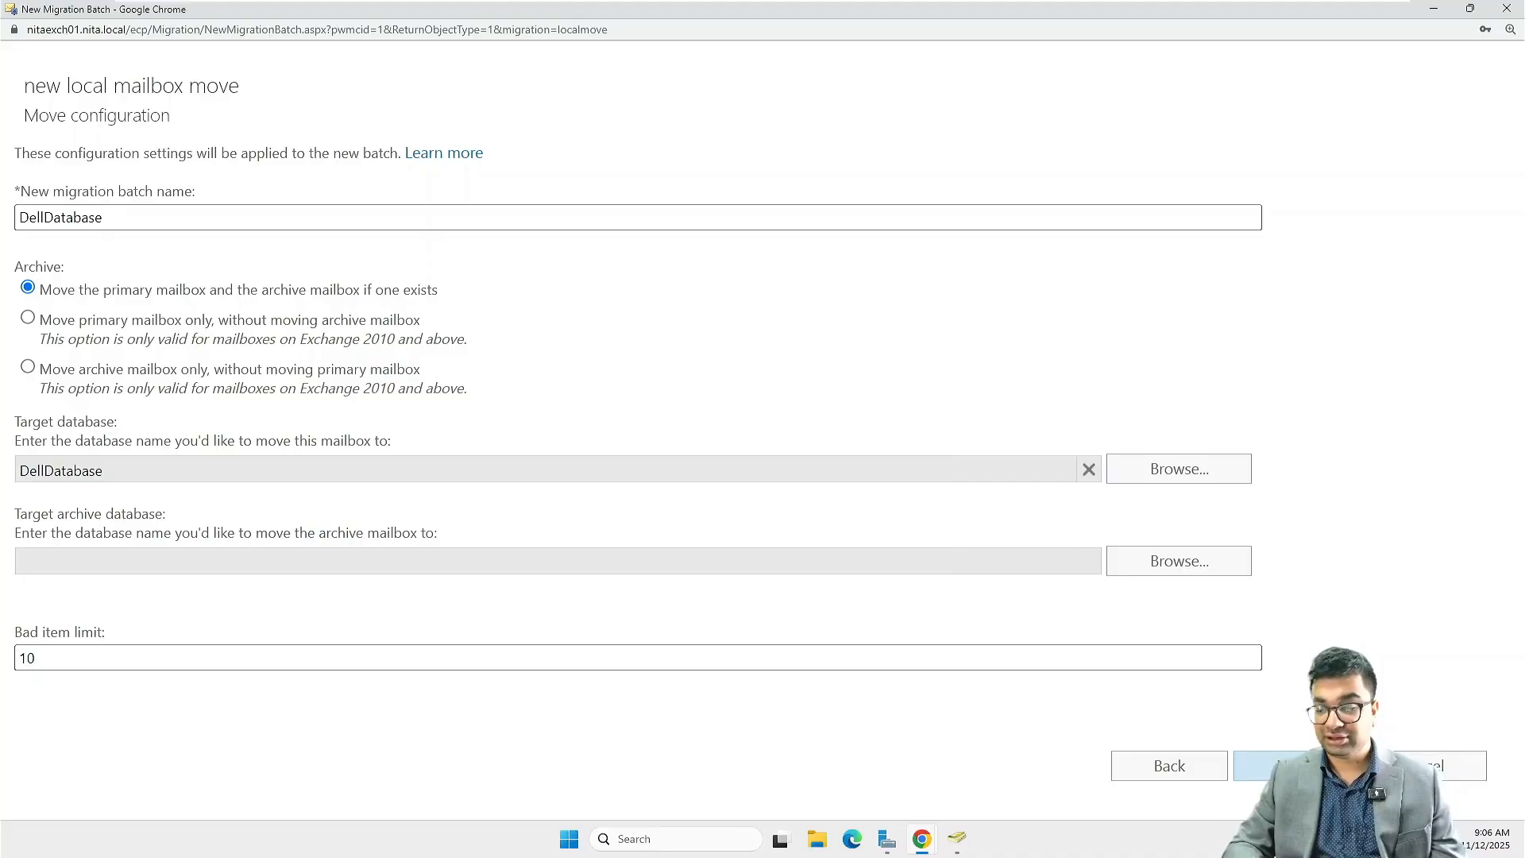
Create the batch with Administrator as report recipient and automatic start and completion, then deselect it in the migration list
{"action": "left_click", "coordinate": [1263, 765]}
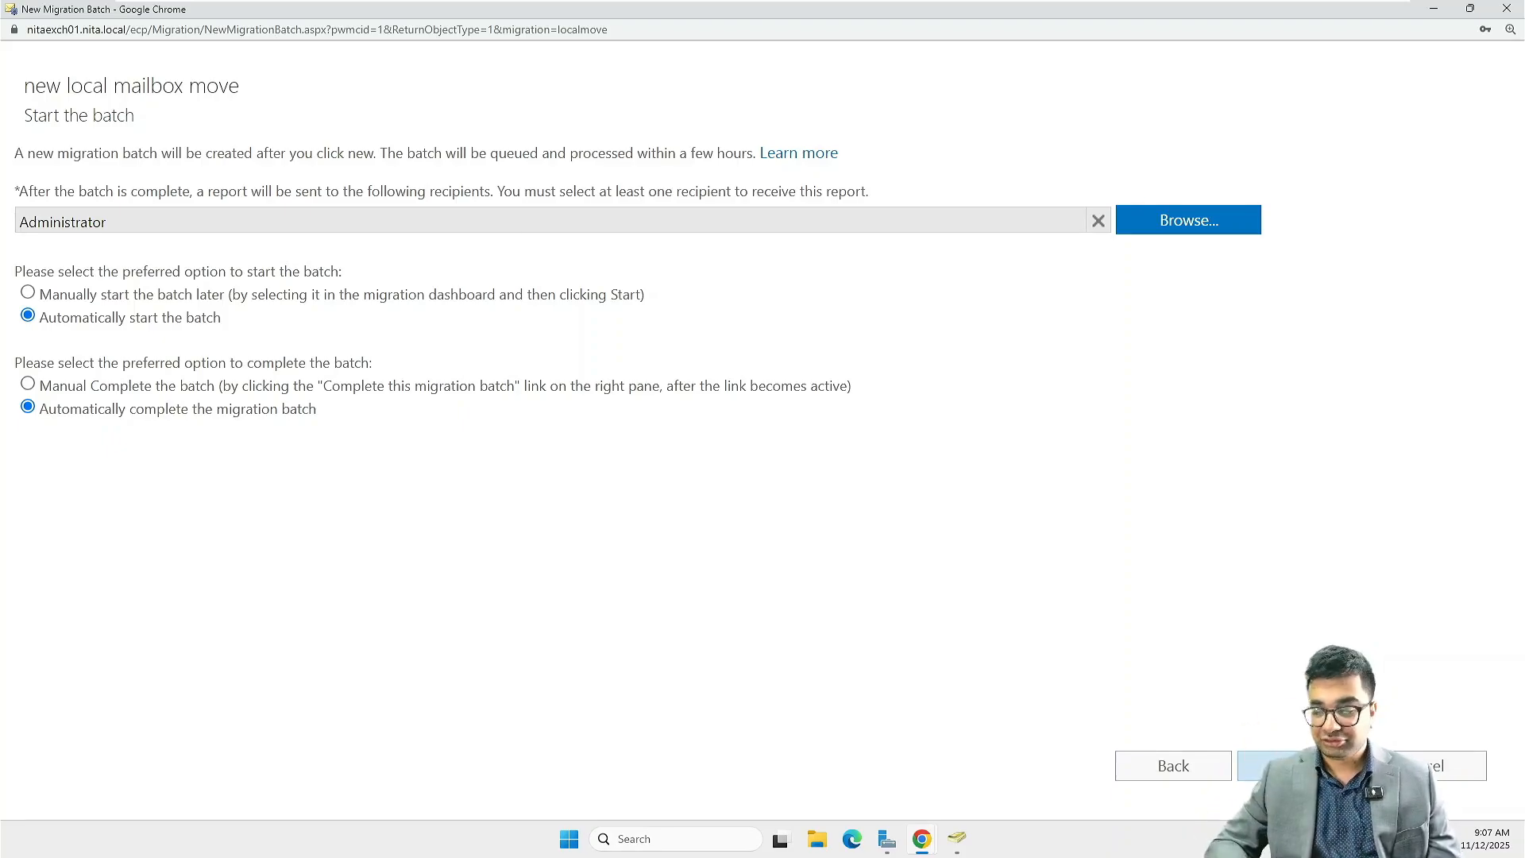
{"action": "left_click", "coordinate": [1271, 766]}
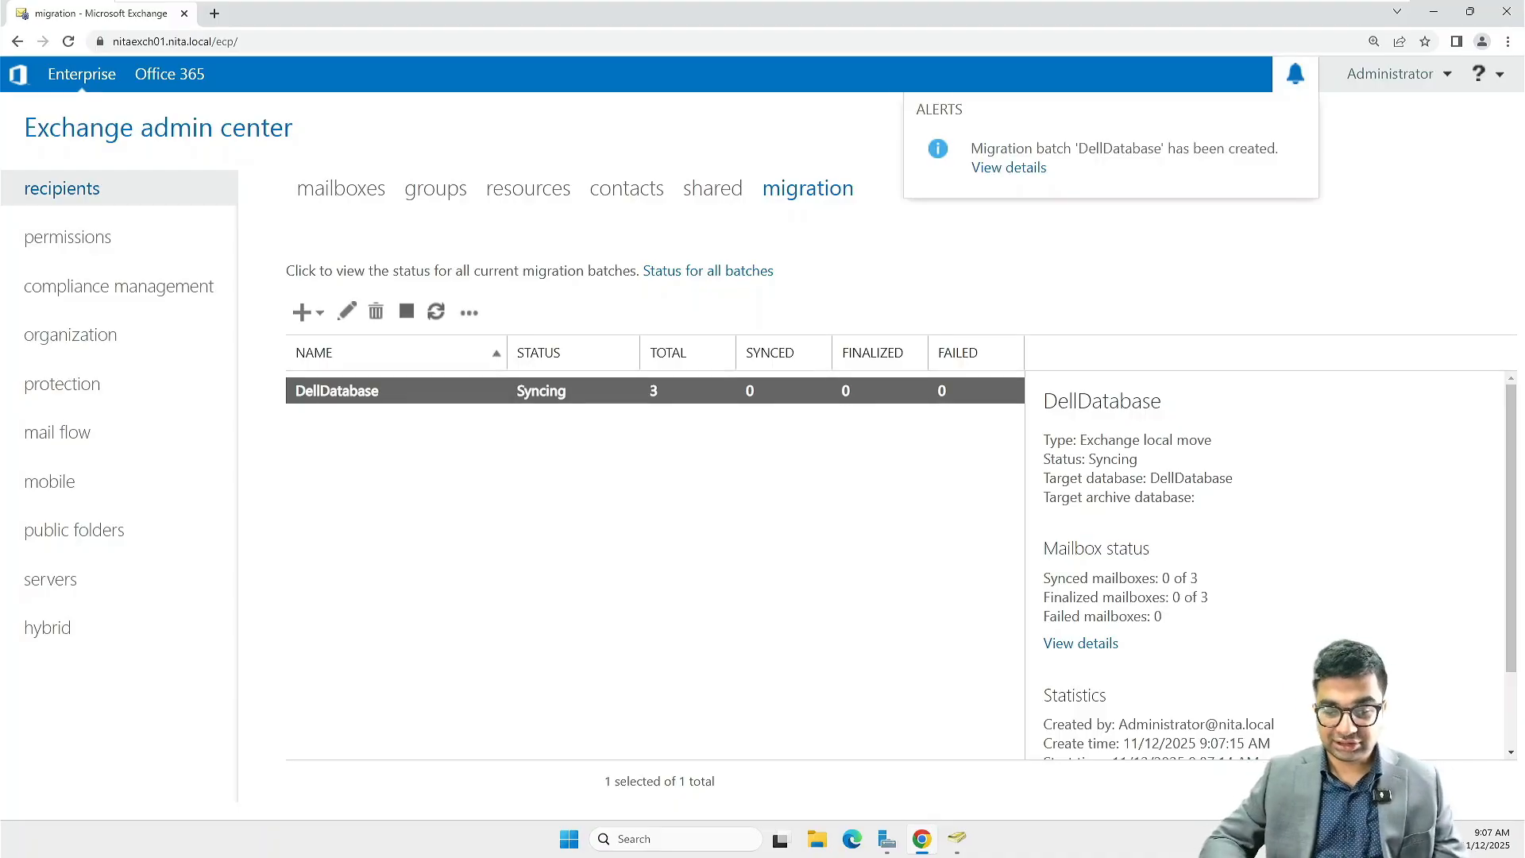
{"action": "left_click", "coordinate": [707, 576]}
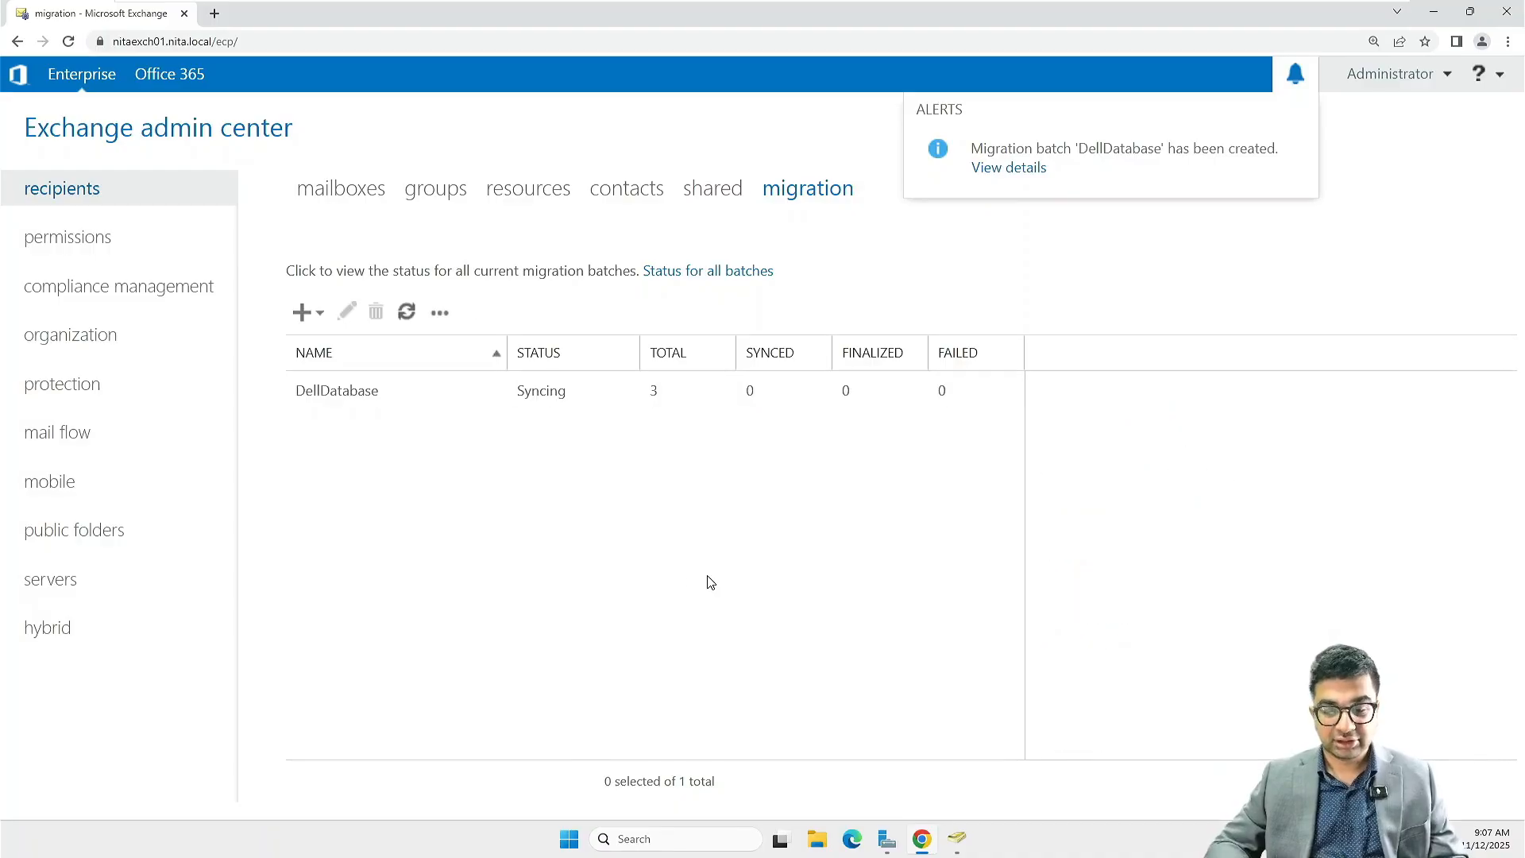
Start a second local mailbox move to a different database in a maximized window
{"action": "left_click", "coordinate": [312, 321]}
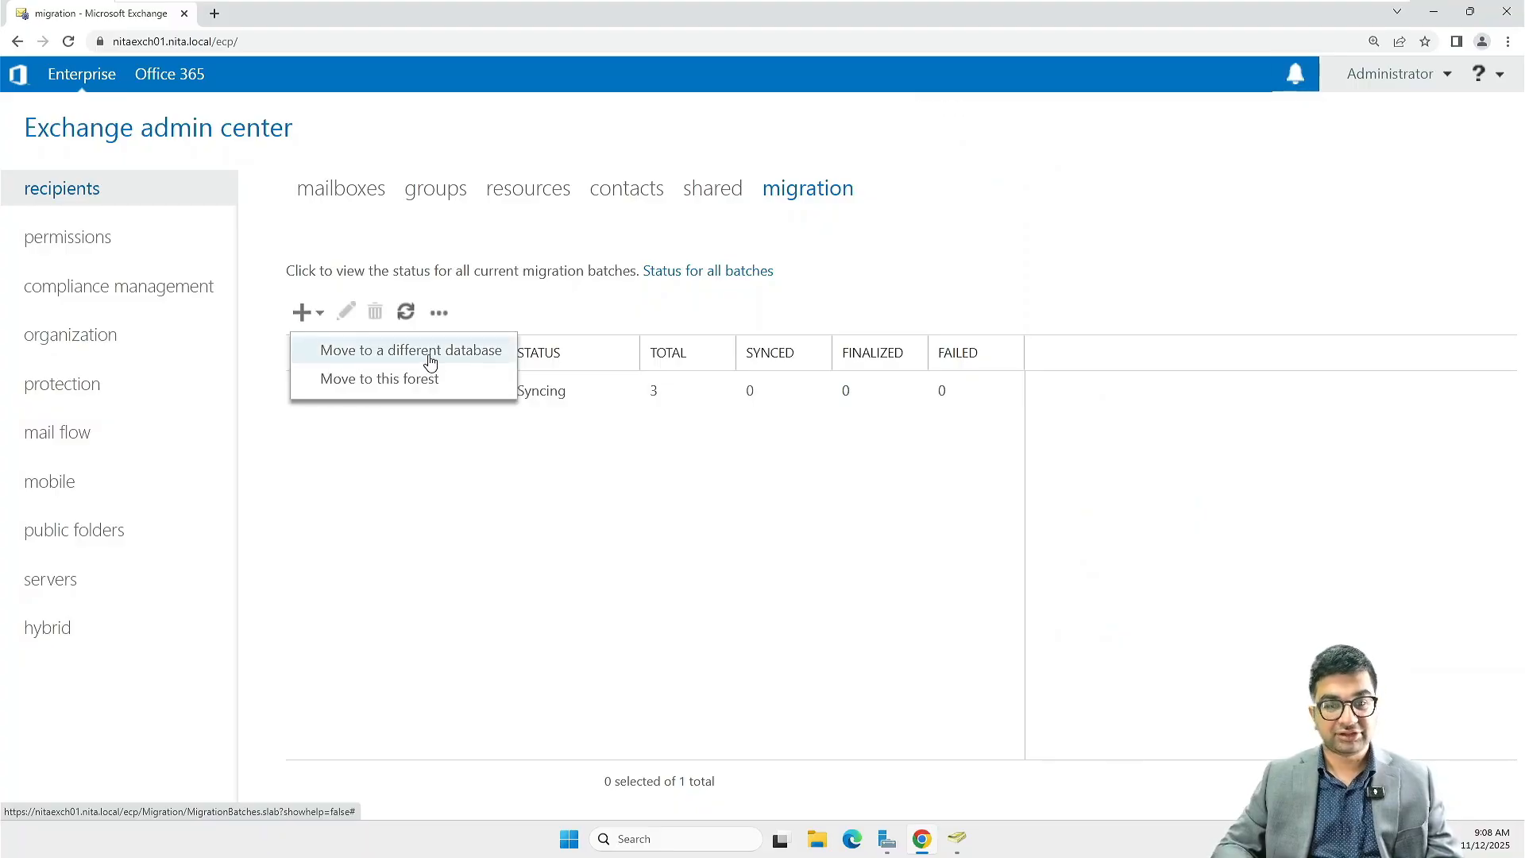
{"action": "left_click", "coordinate": [392, 353]}
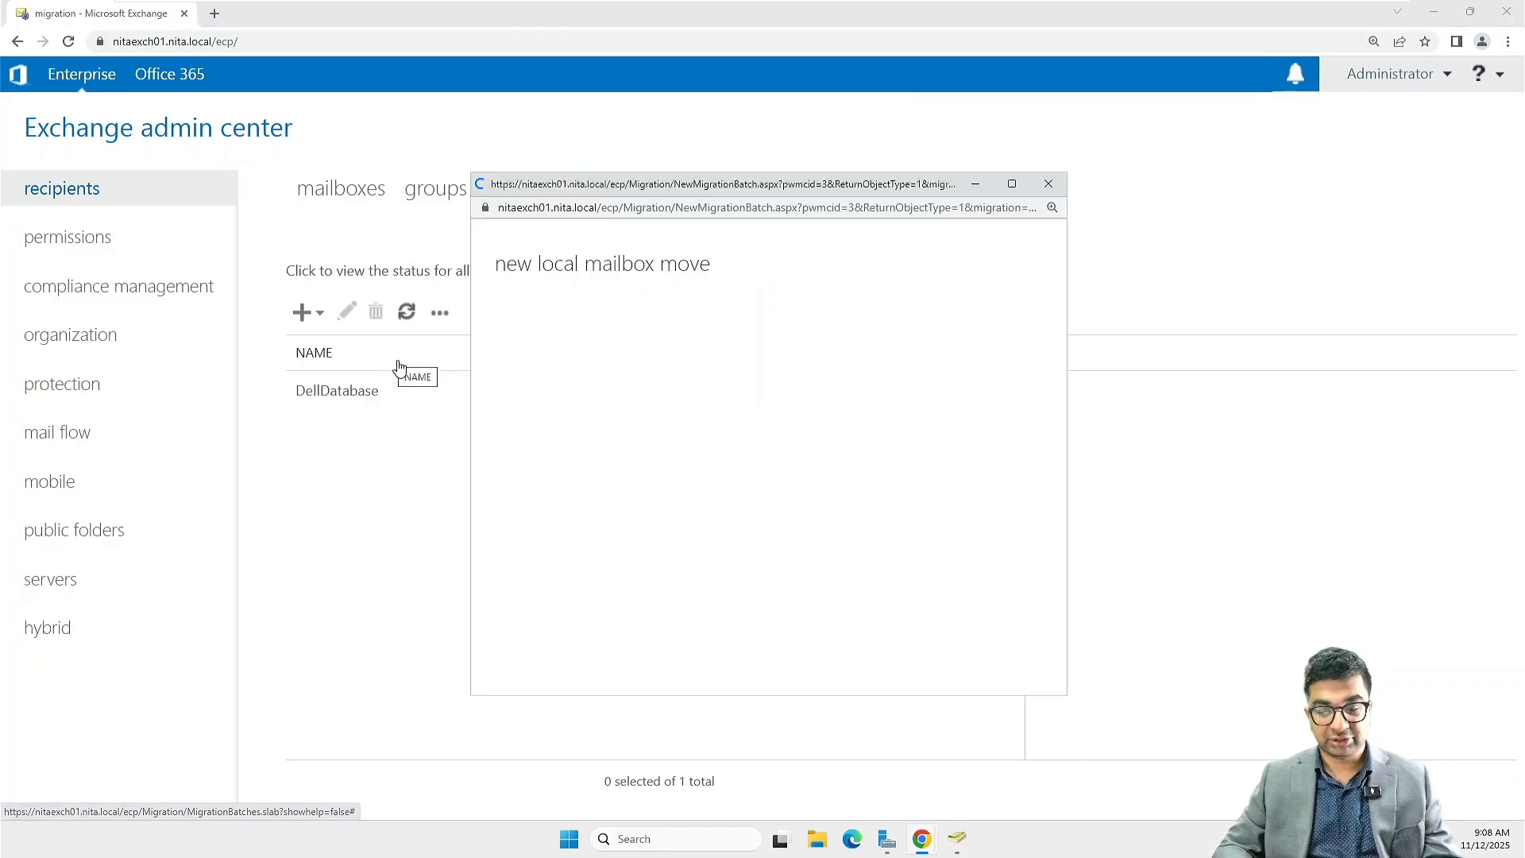
{"action": "left_click", "coordinate": [1023, 189]}
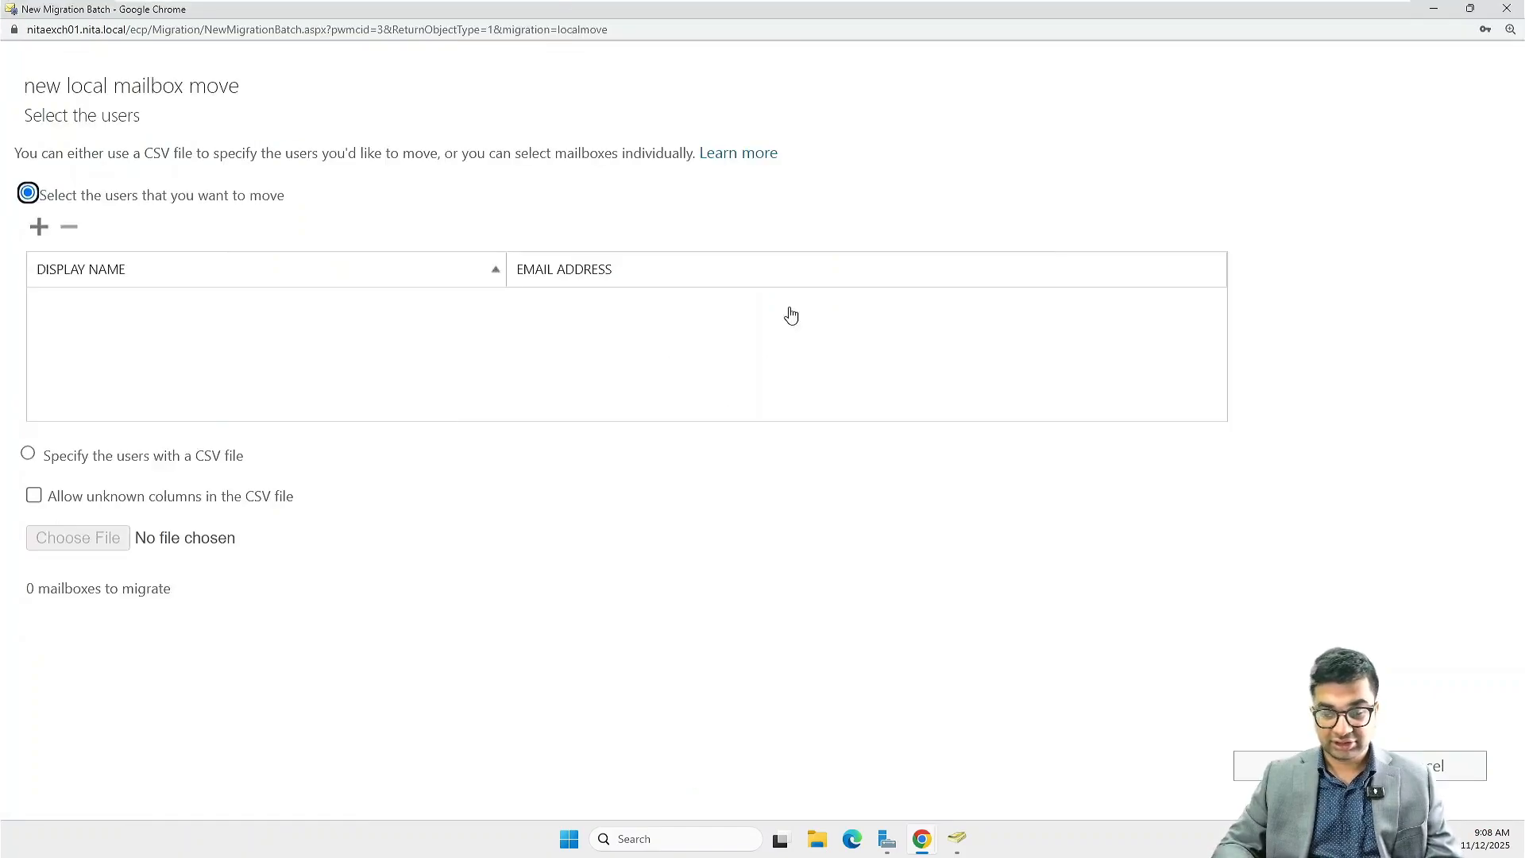
{"action": "left_click", "coordinate": [38, 228]}
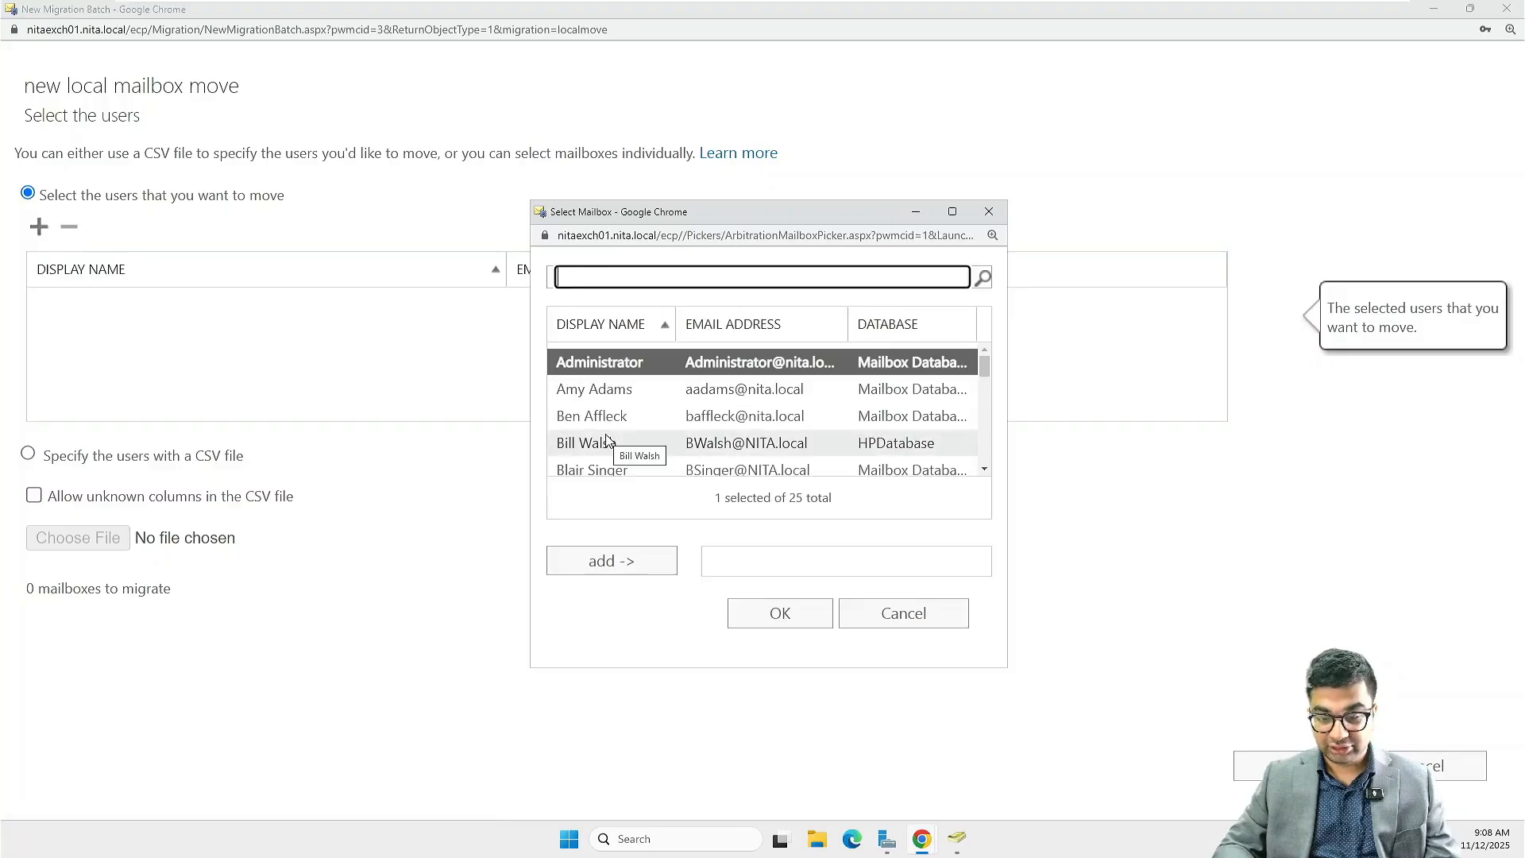
{"action": "scroll", "coordinate": [612, 441], "scroll_direction": "down", "scroll_amount": 1}
{"action": "left_click", "coordinate": [603, 418]}
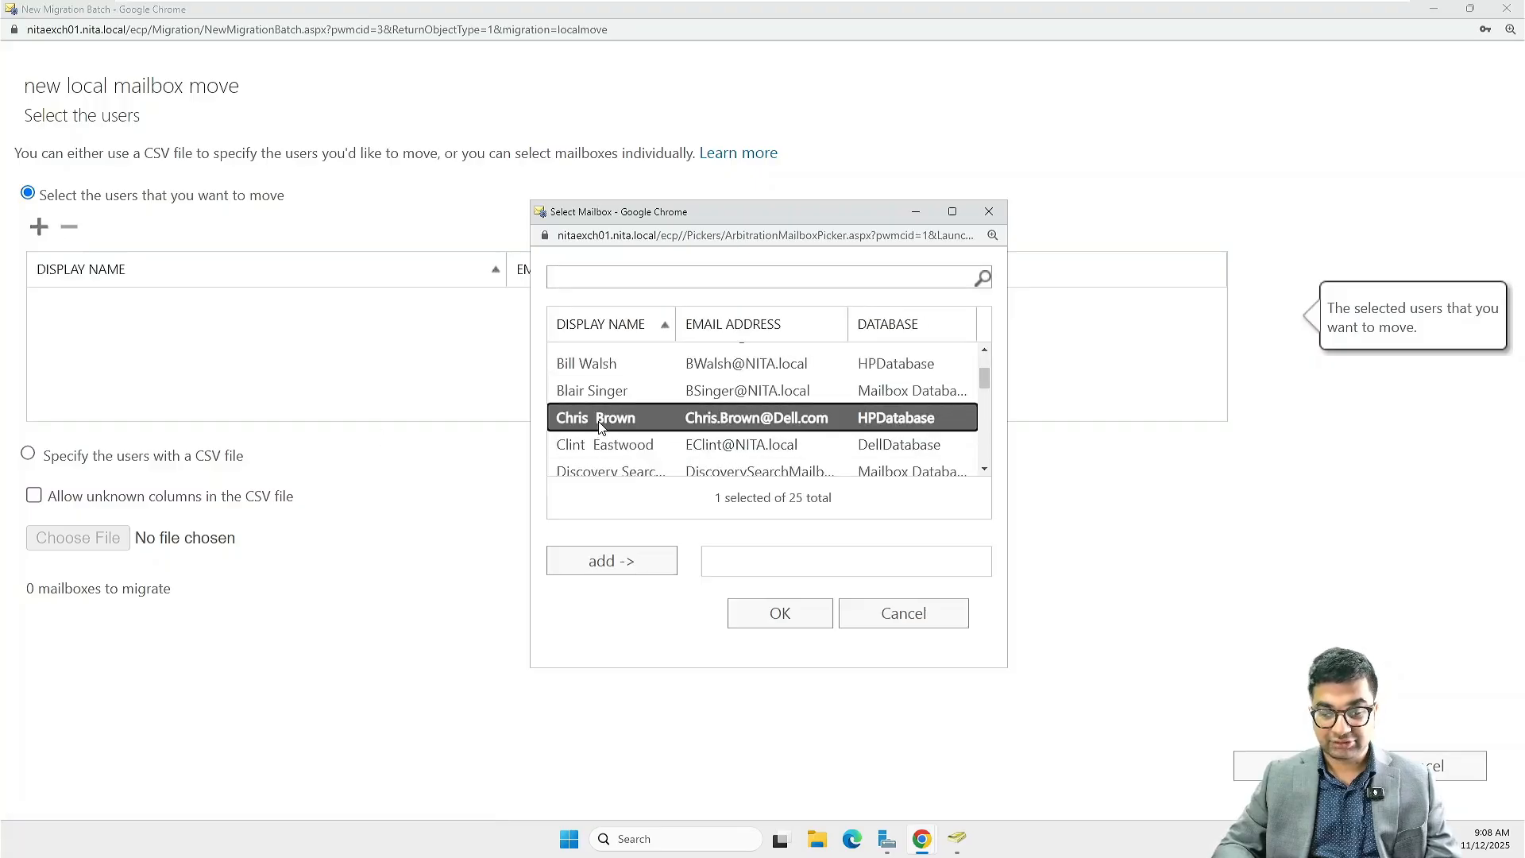
{"action": "left_click", "coordinate": [623, 556]}
Add the T.Harv Eker and Zig Zaglar mailboxes together to the second batch's selection
{"action": "scroll", "coordinate": [612, 445], "scroll_direction": "down", "scroll_amount": 2}
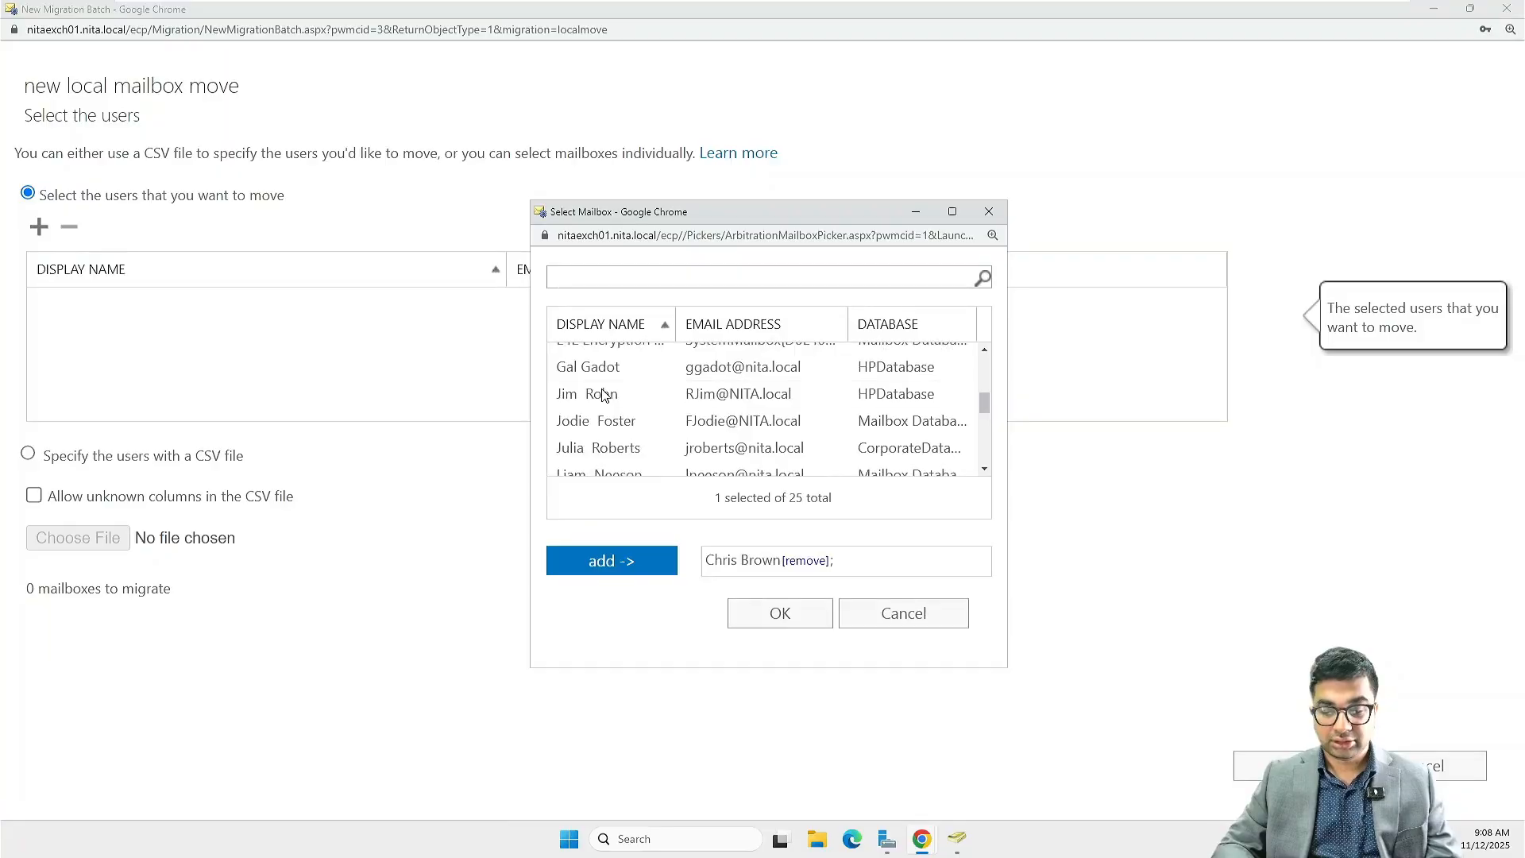
{"action": "scroll", "coordinate": [604, 393], "scroll_direction": "down", "scroll_amount": 4}
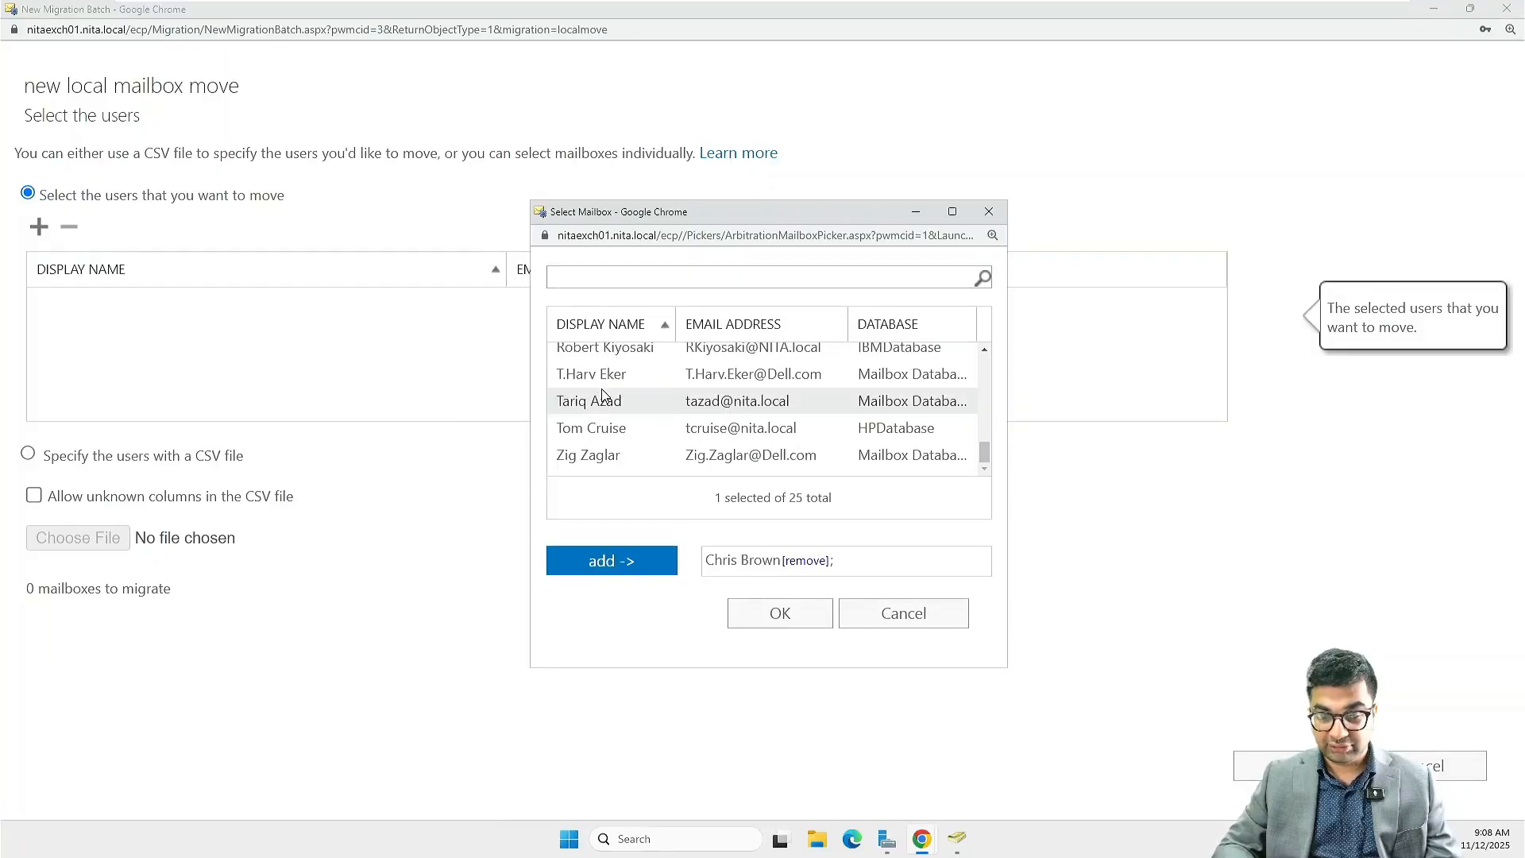
{"action": "left_click", "coordinate": [597, 375], "text": "ctrl"}
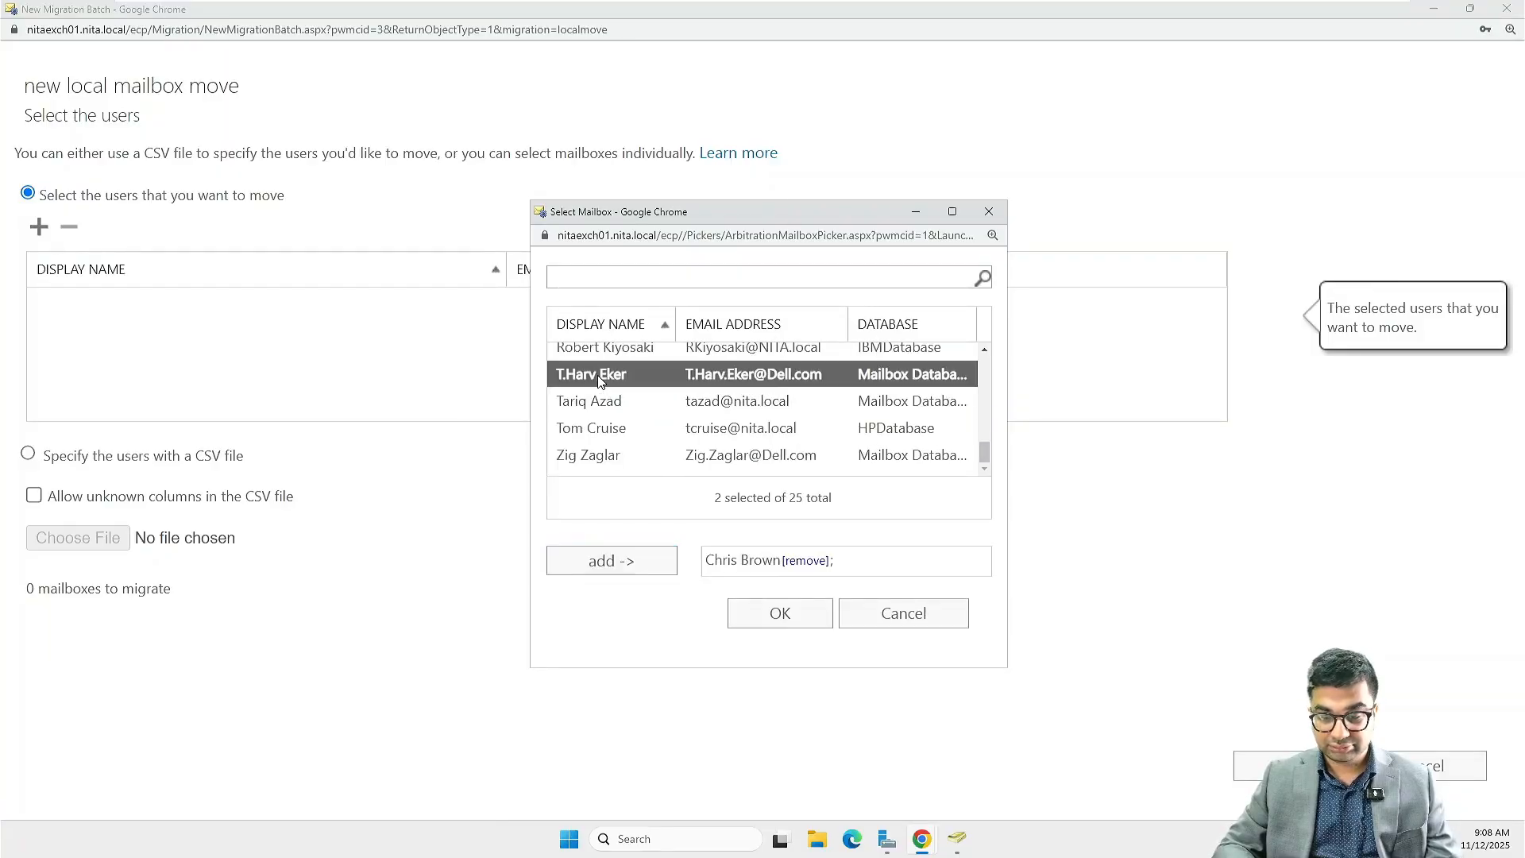
{"action": "left_click", "coordinate": [605, 458], "text": "ctrl"}
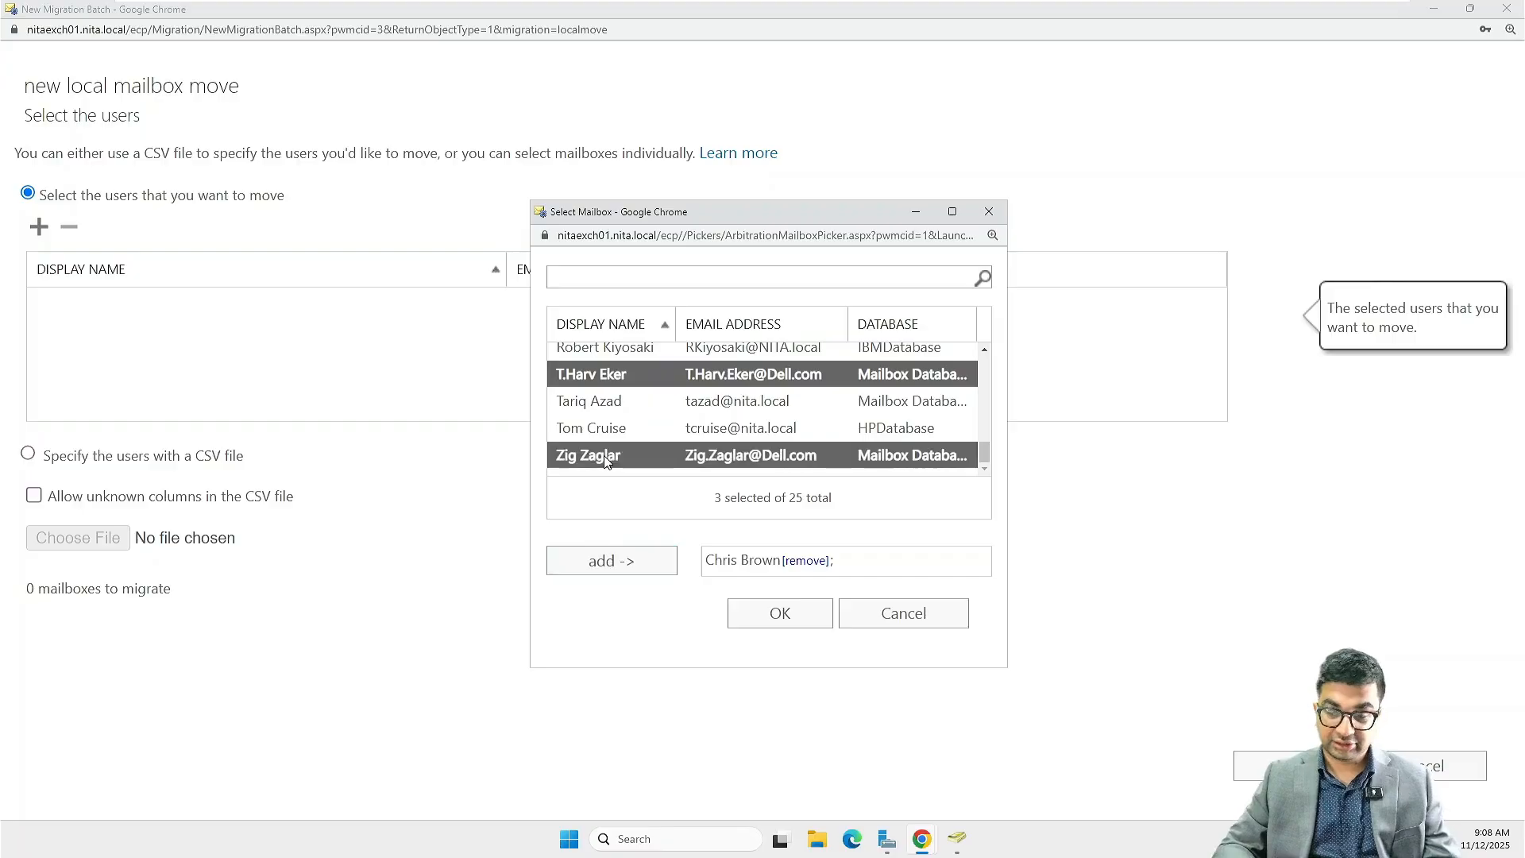
{"action": "left_click", "coordinate": [603, 565]}
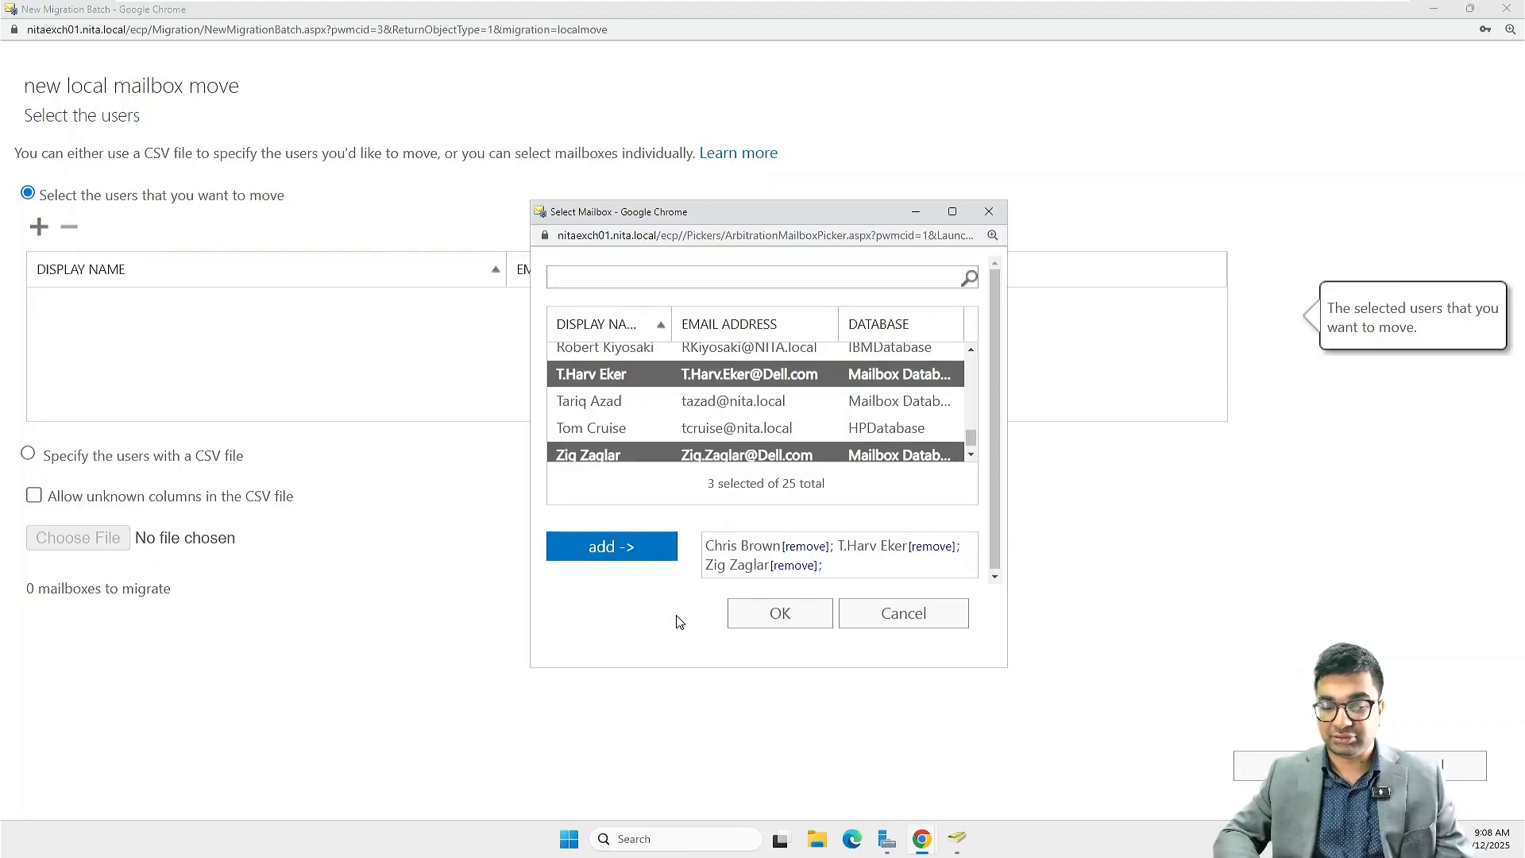
Confirm the three selected mailboxes for the second batch and name the migration batch HPDatabase
{"action": "left_click", "coordinate": [782, 608]}
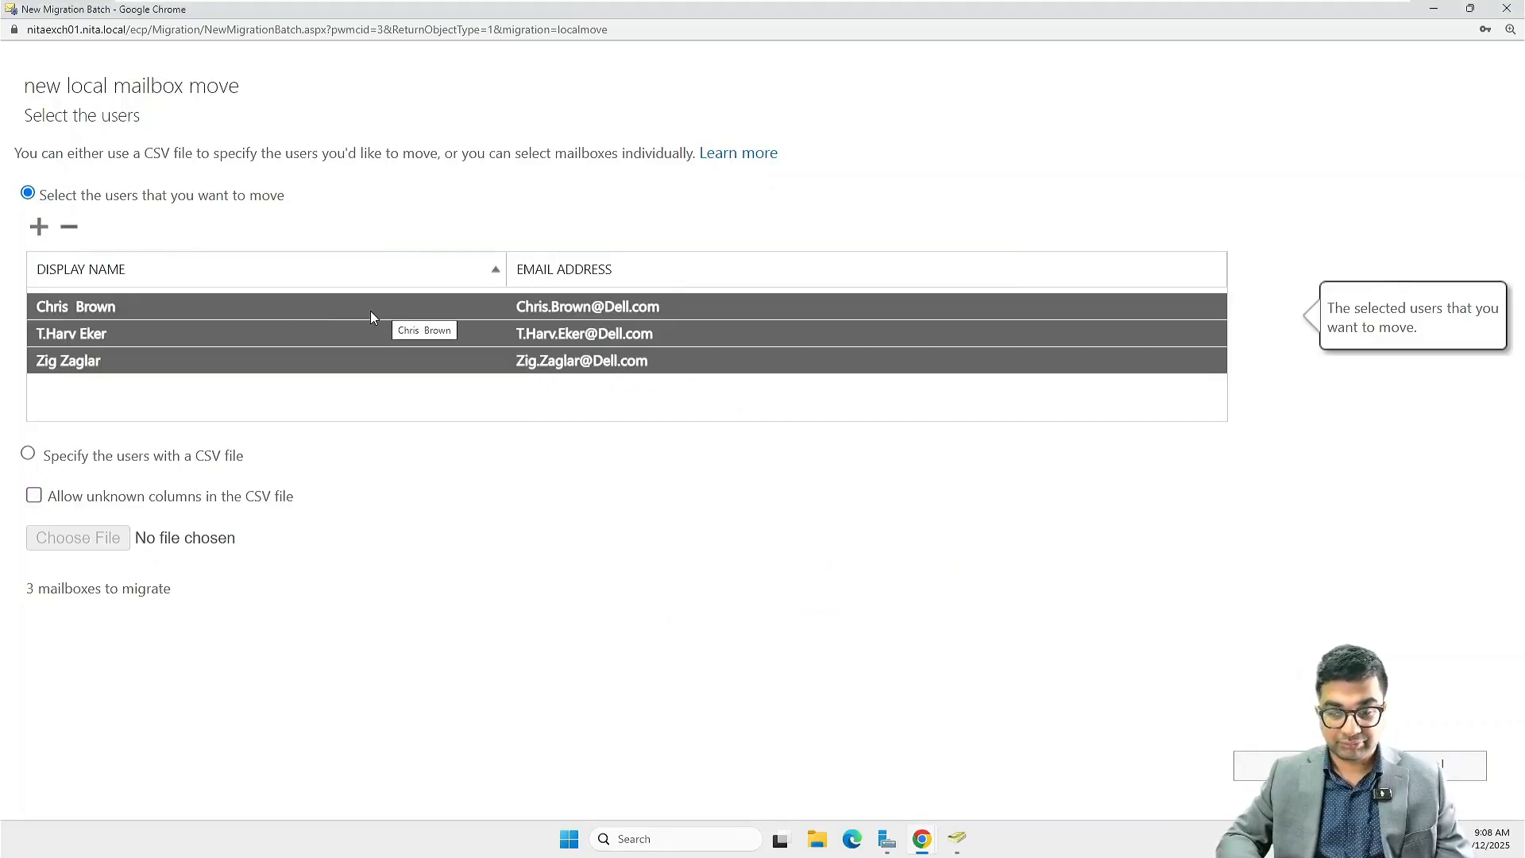
{"action": "left_click", "coordinate": [1251, 770]}
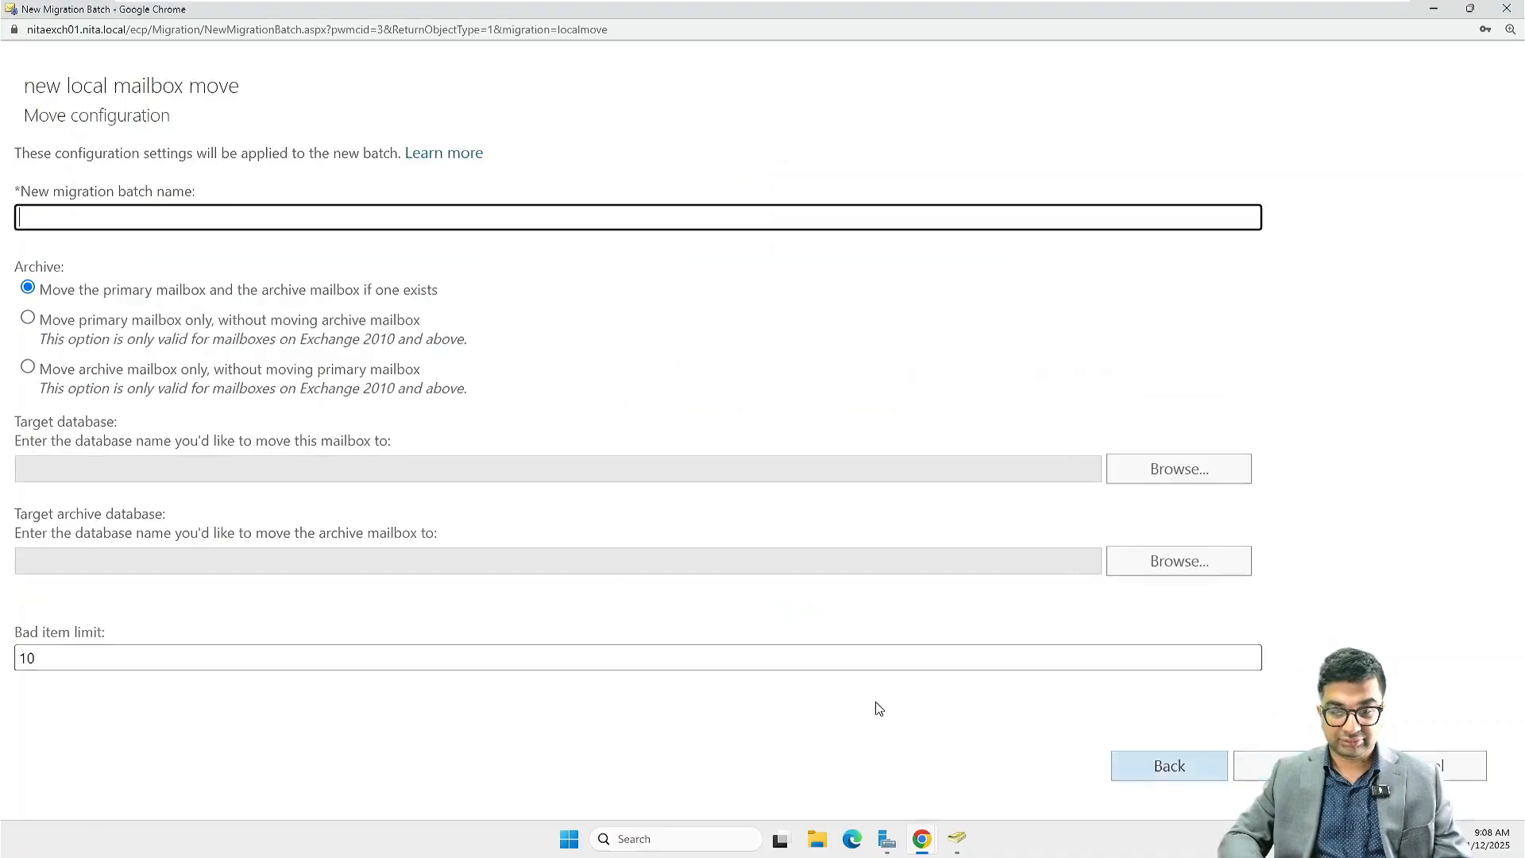
{"action": "type", "text": "HP"}
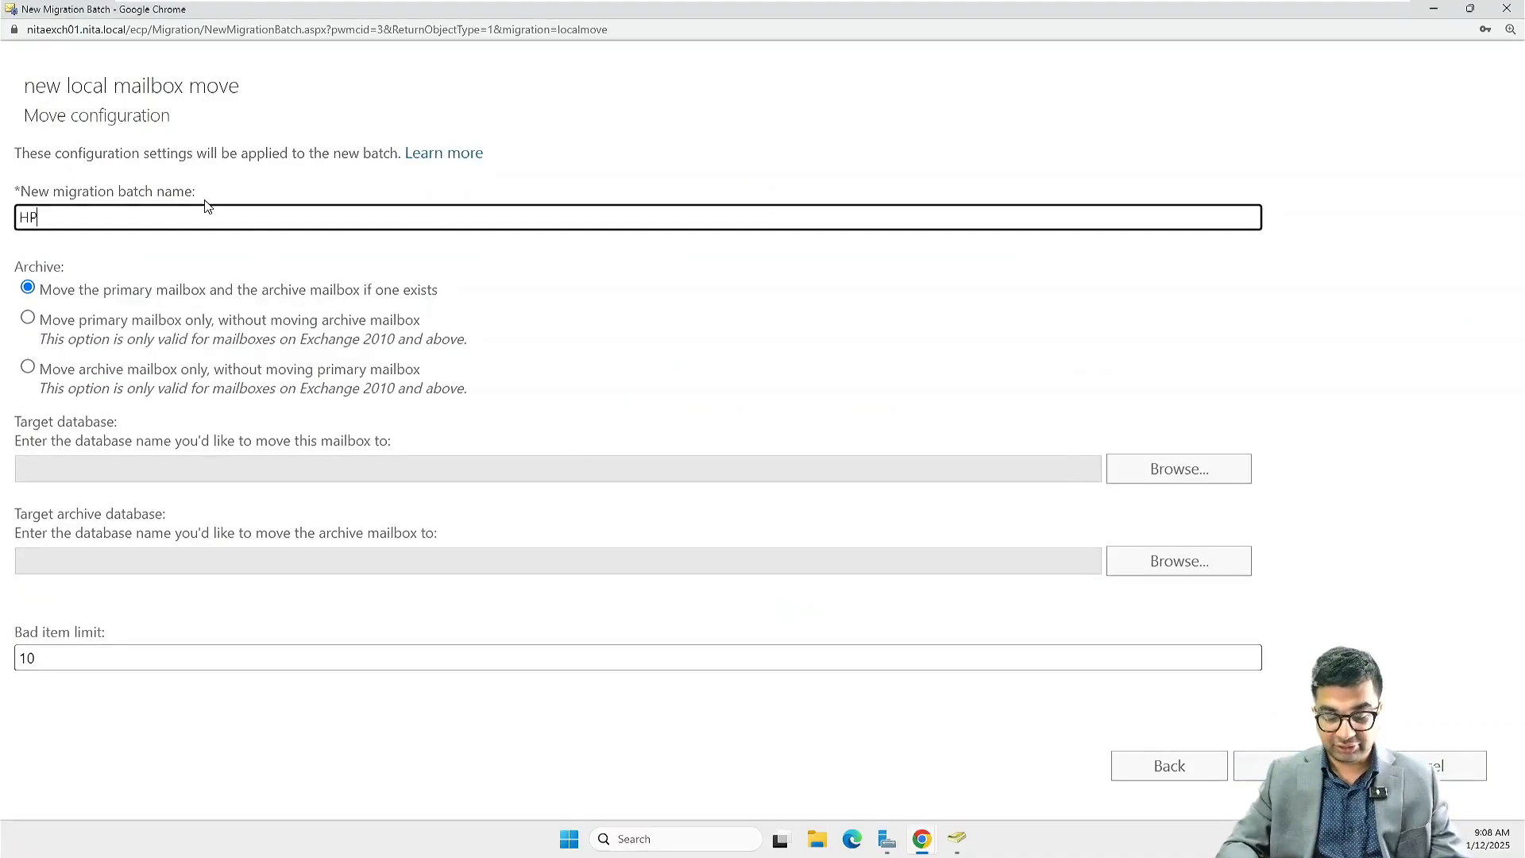
{"action": "type", "text": "Database"}
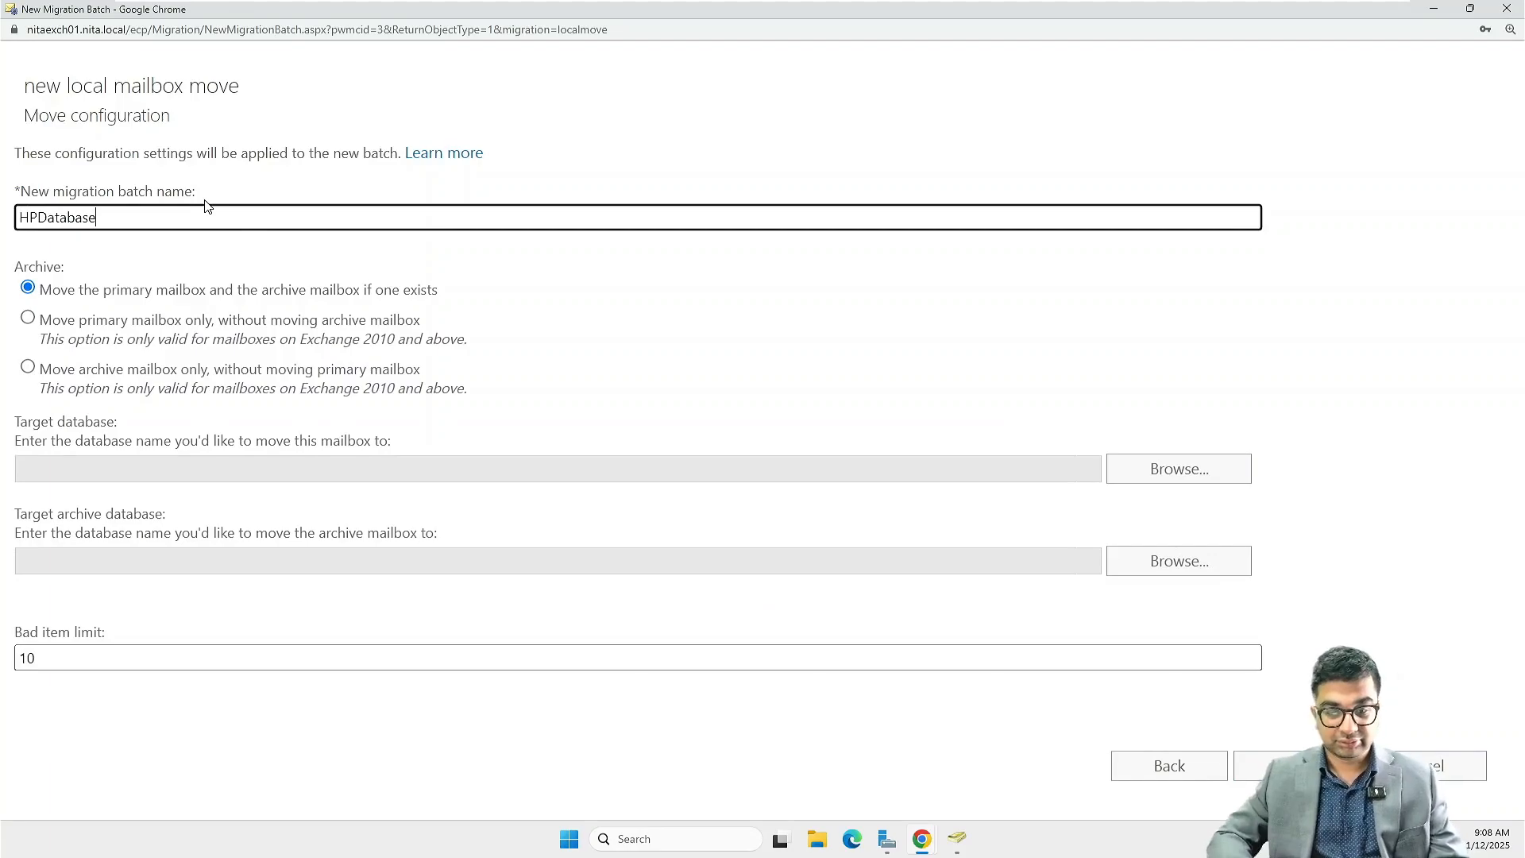
Set HPDatabase as the target database for the second batch's mailboxes
{"action": "left_click", "coordinate": [1180, 474]}
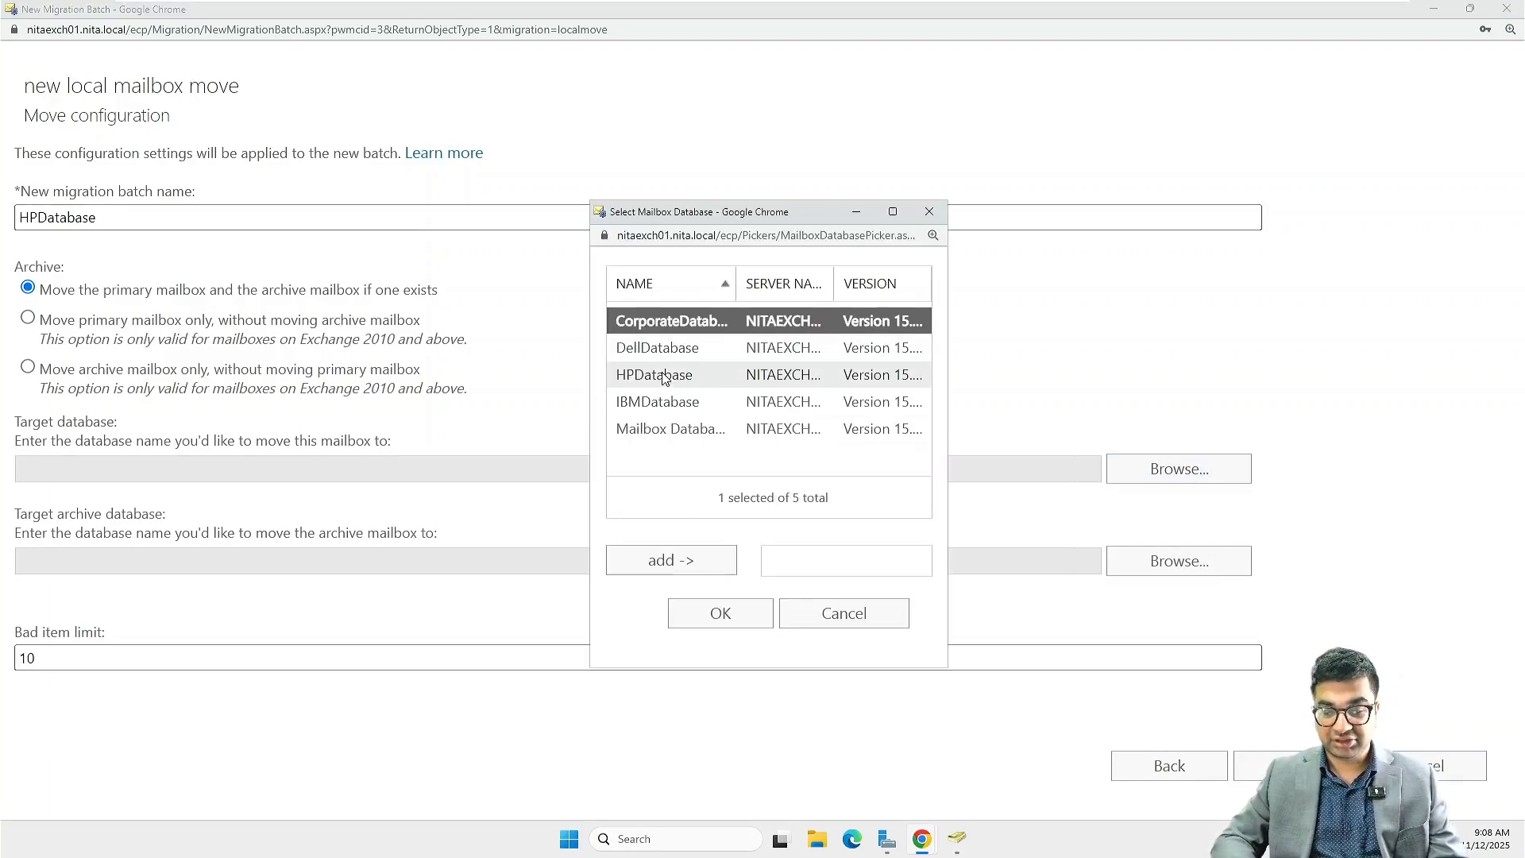
{"action": "left_click", "coordinate": [663, 375]}
{"action": "left_click", "coordinate": [672, 561]}
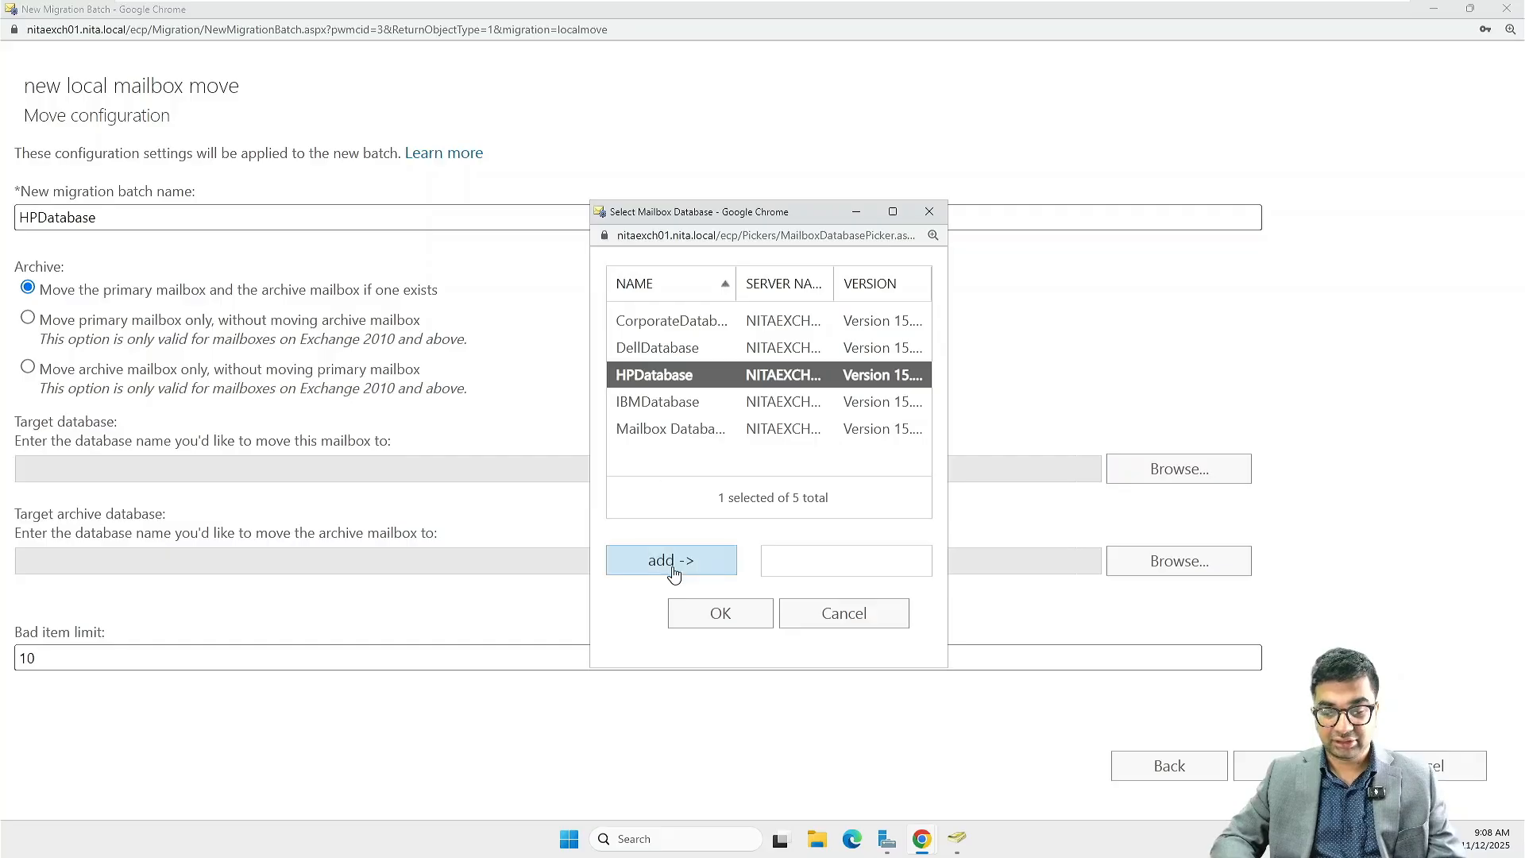
{"action": "left_click", "coordinate": [722, 614]}
Create the HPDatabase batch with Administrator as report recipient and automatic start and completion, then deselect it in the migration list
{"action": "left_click", "coordinate": [1270, 766]}
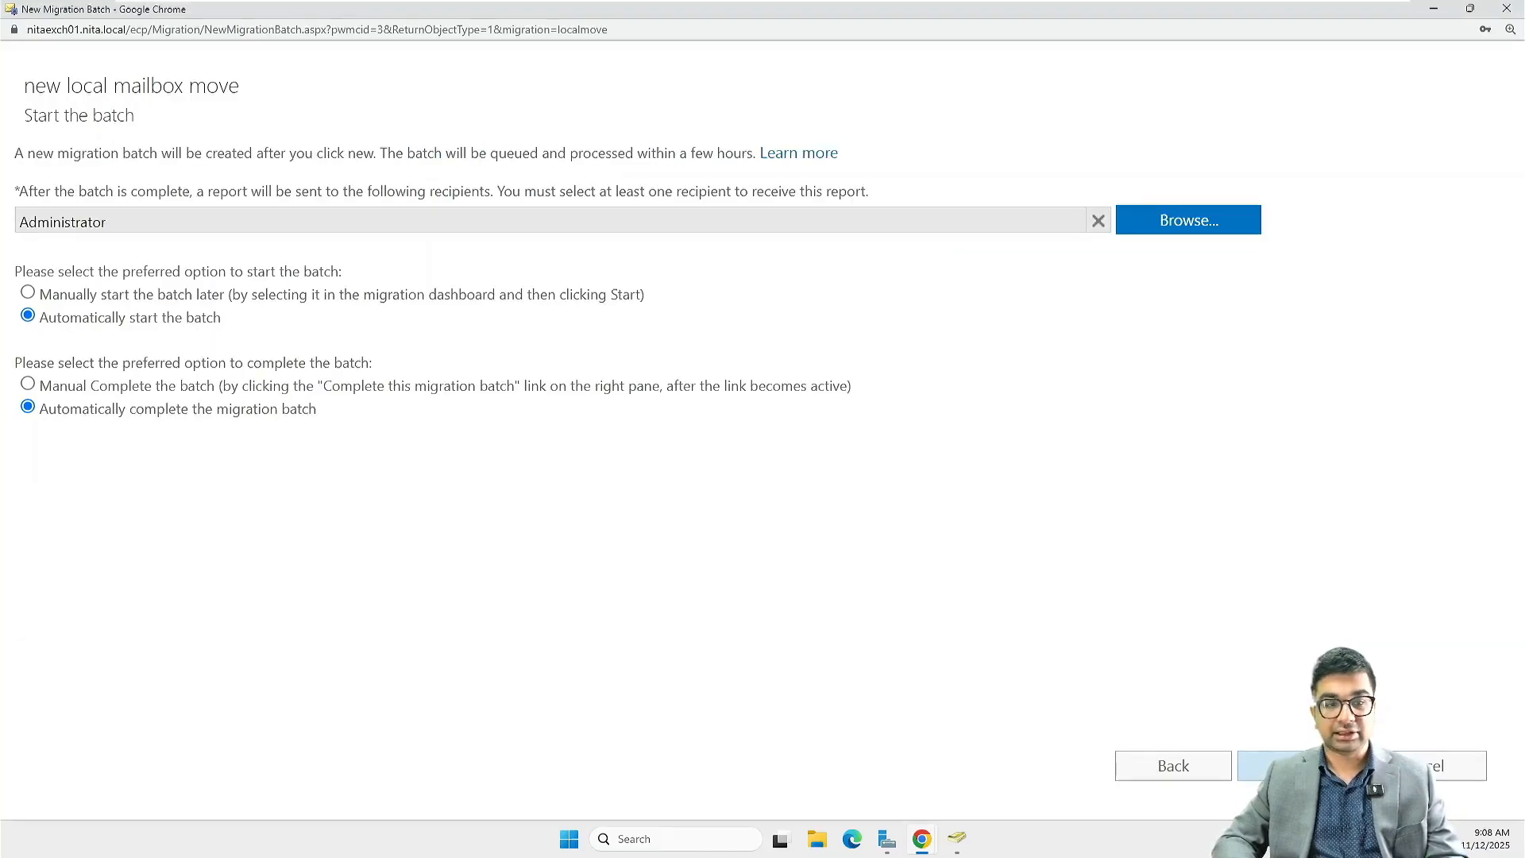
{"action": "left_click", "coordinate": [1307, 766]}
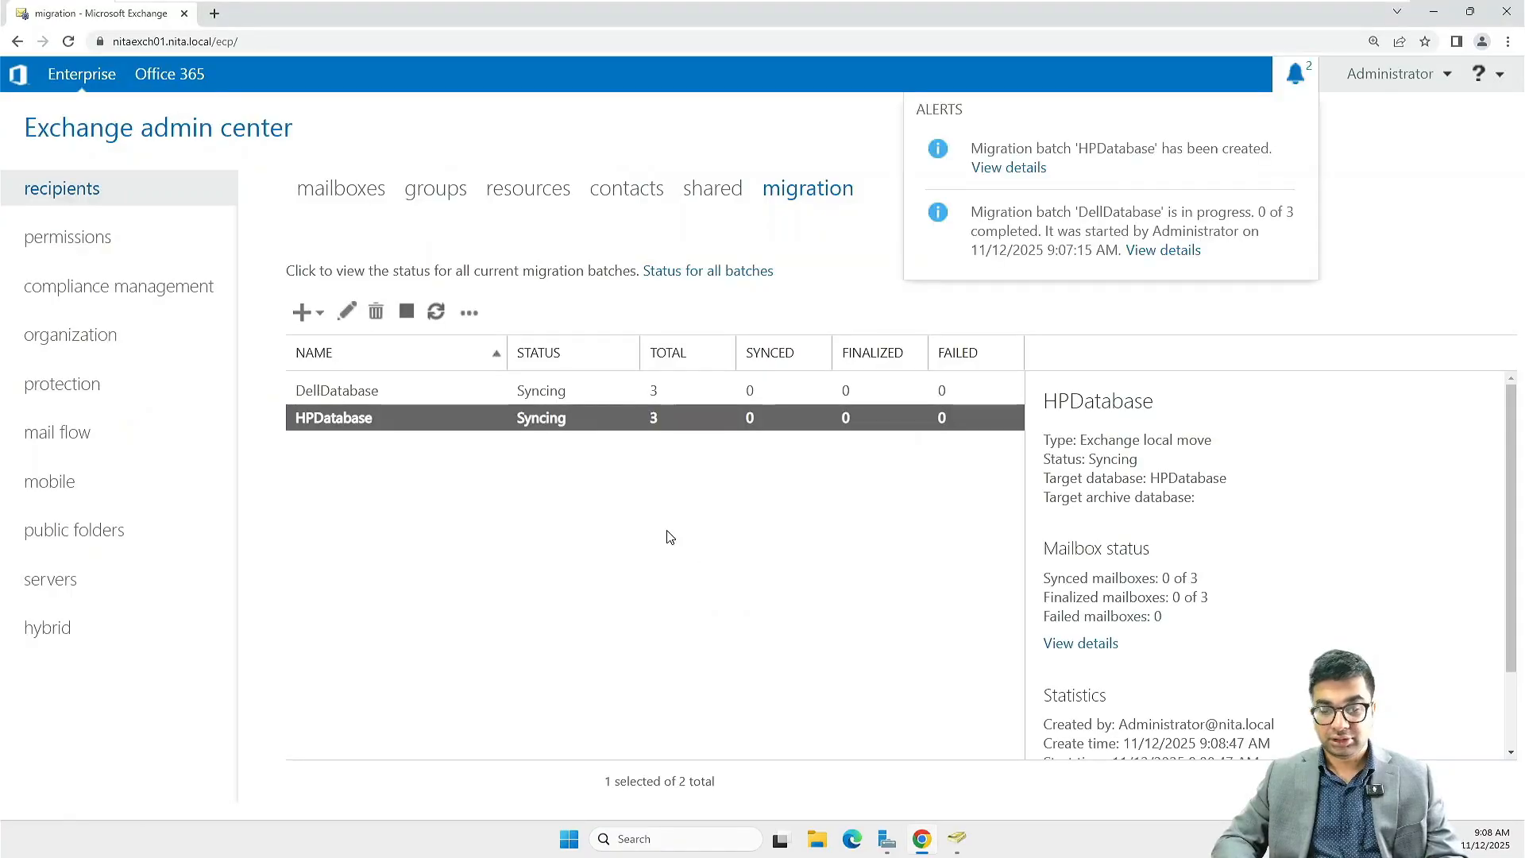
{"action": "left_click", "coordinate": [722, 593]}
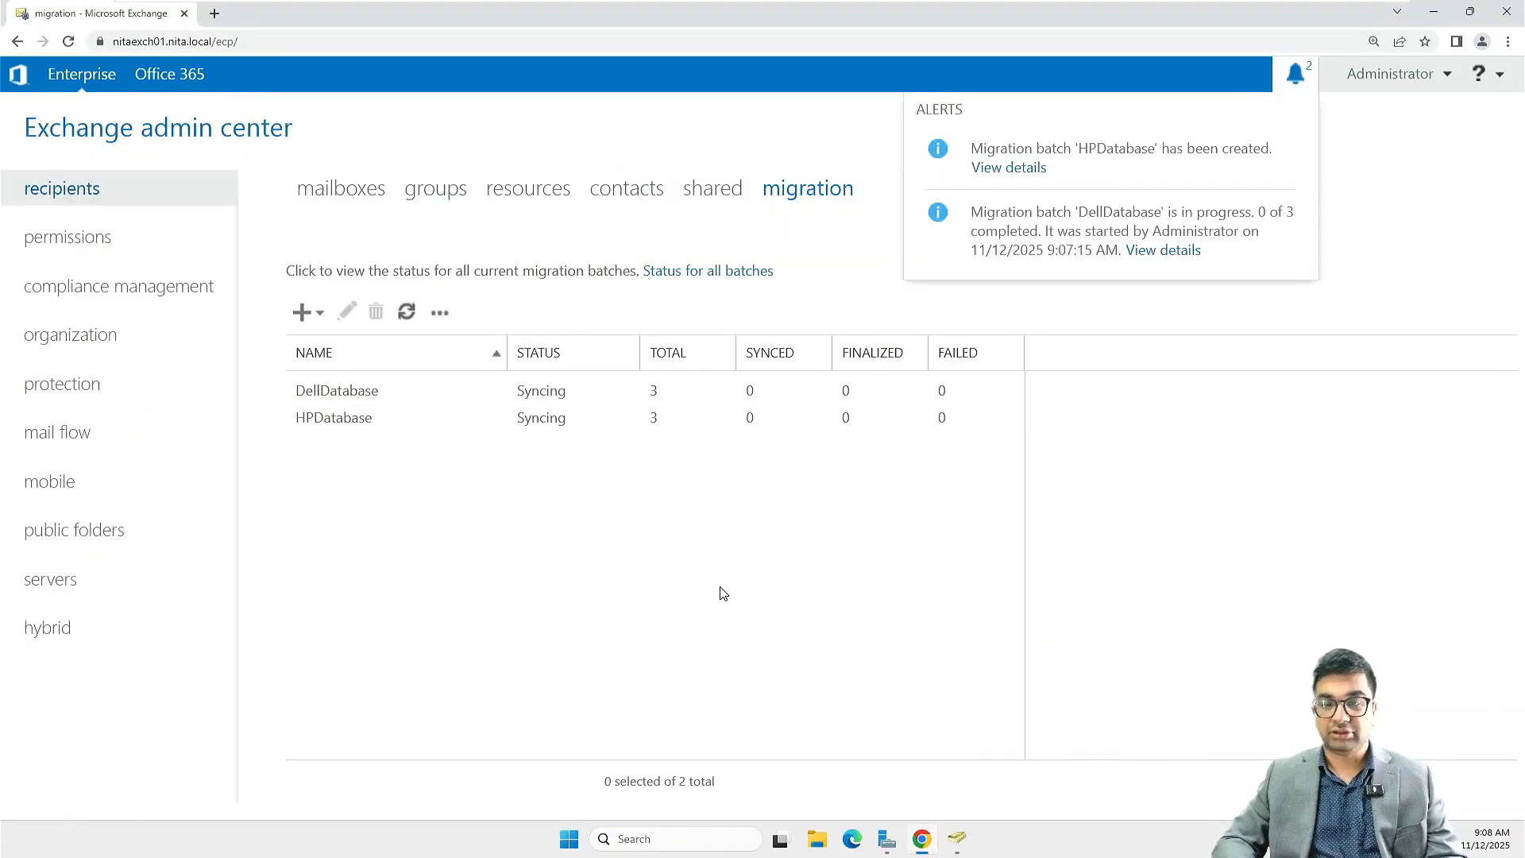
Start a third local mailbox move to a different database and open its mailbox picker
{"action": "left_click", "coordinate": [308, 324]}
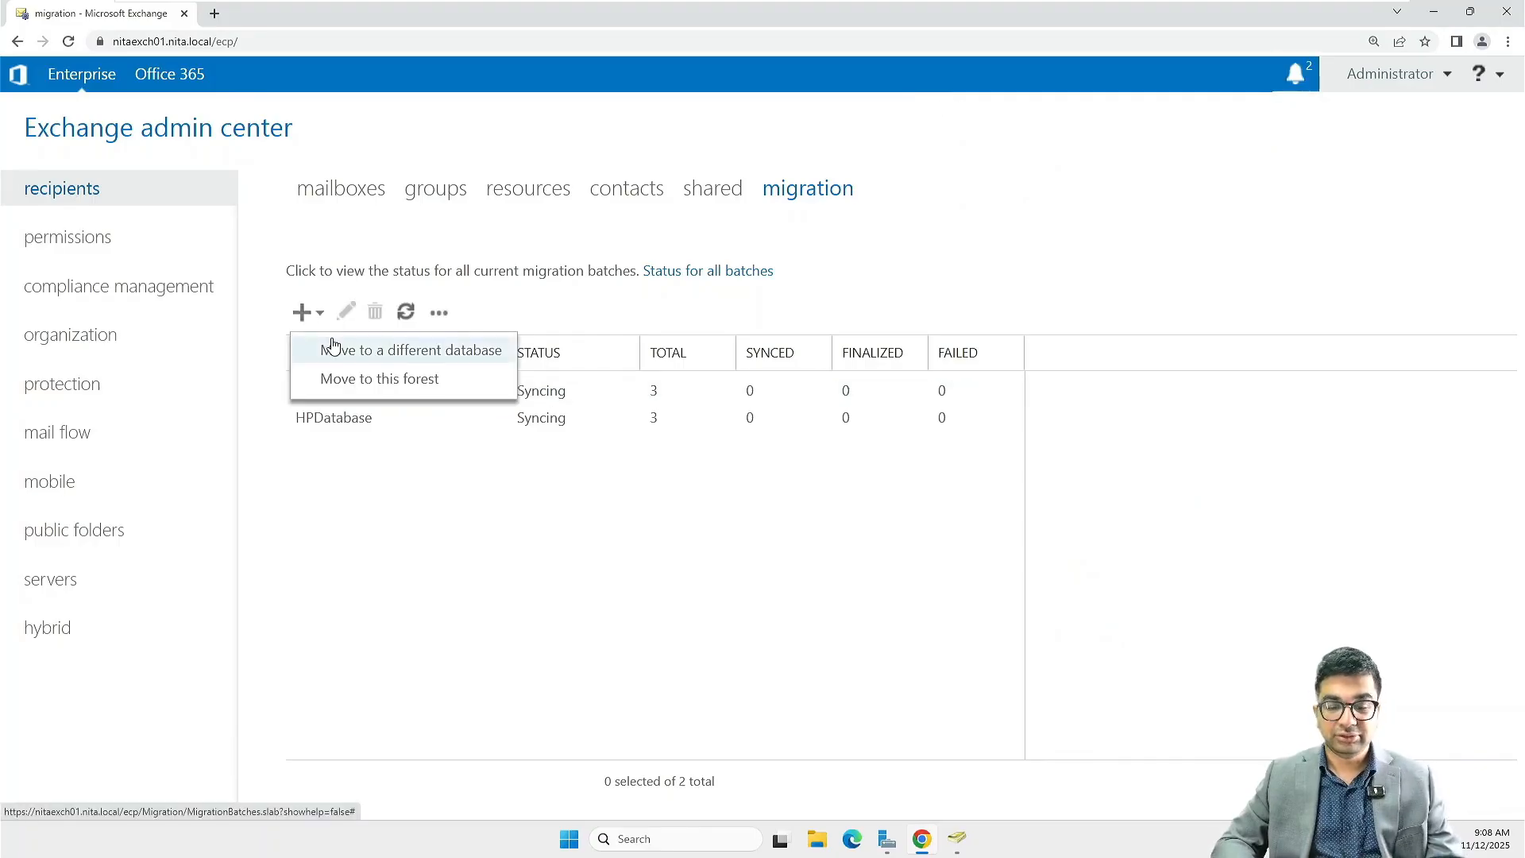
{"action": "left_click", "coordinate": [354, 354]}
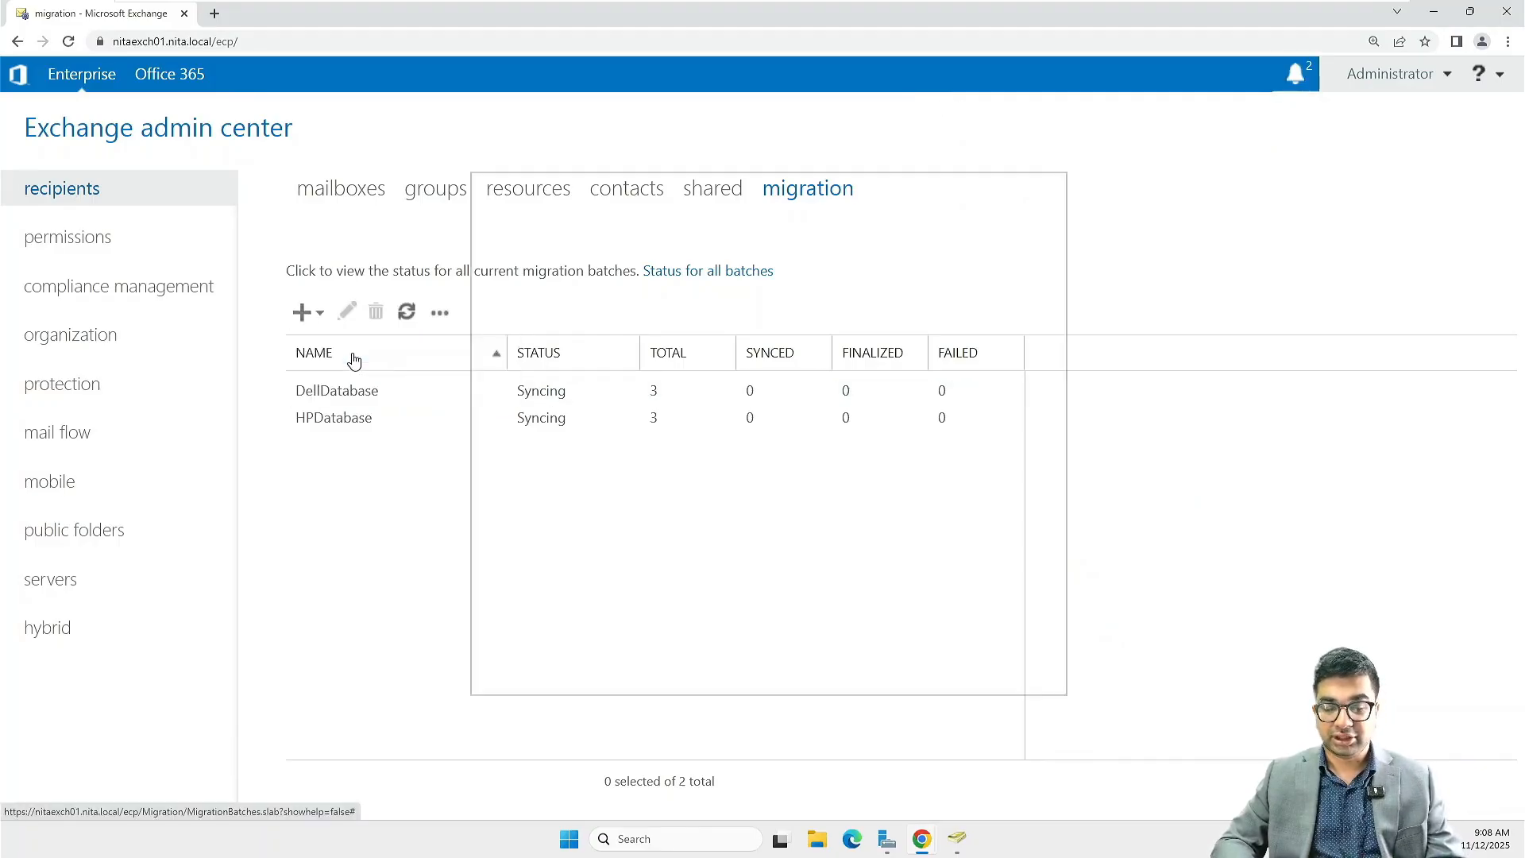
{"action": "left_click", "coordinate": [510, 443]}
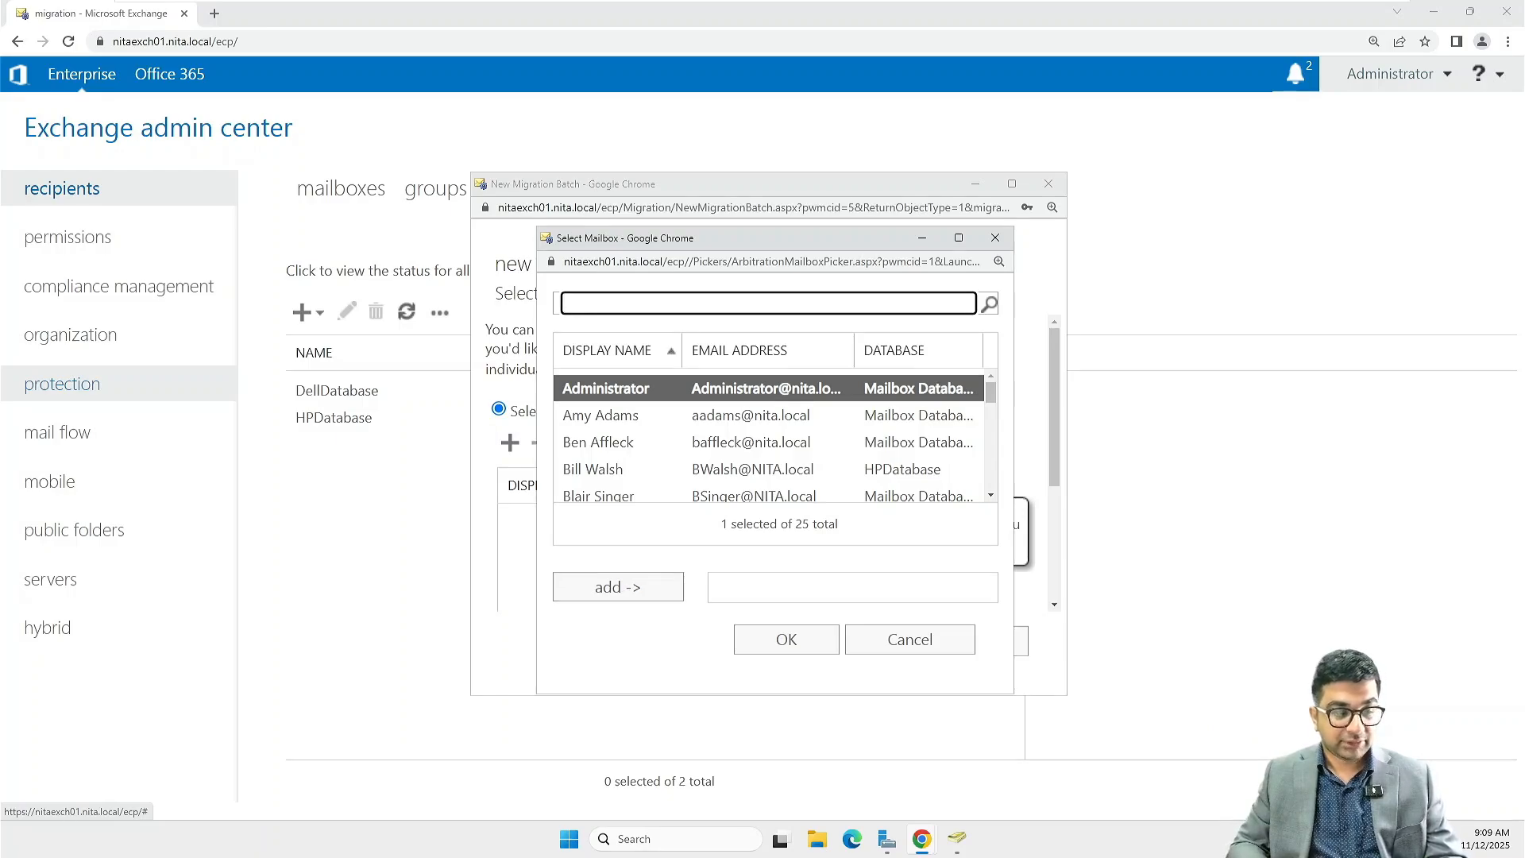
Add the Bill Walsh, Blair Singer and Robert Kiyosaki mailboxes together to the third batch and confirm the selection
{"action": "left_click", "coordinate": [604, 477]}
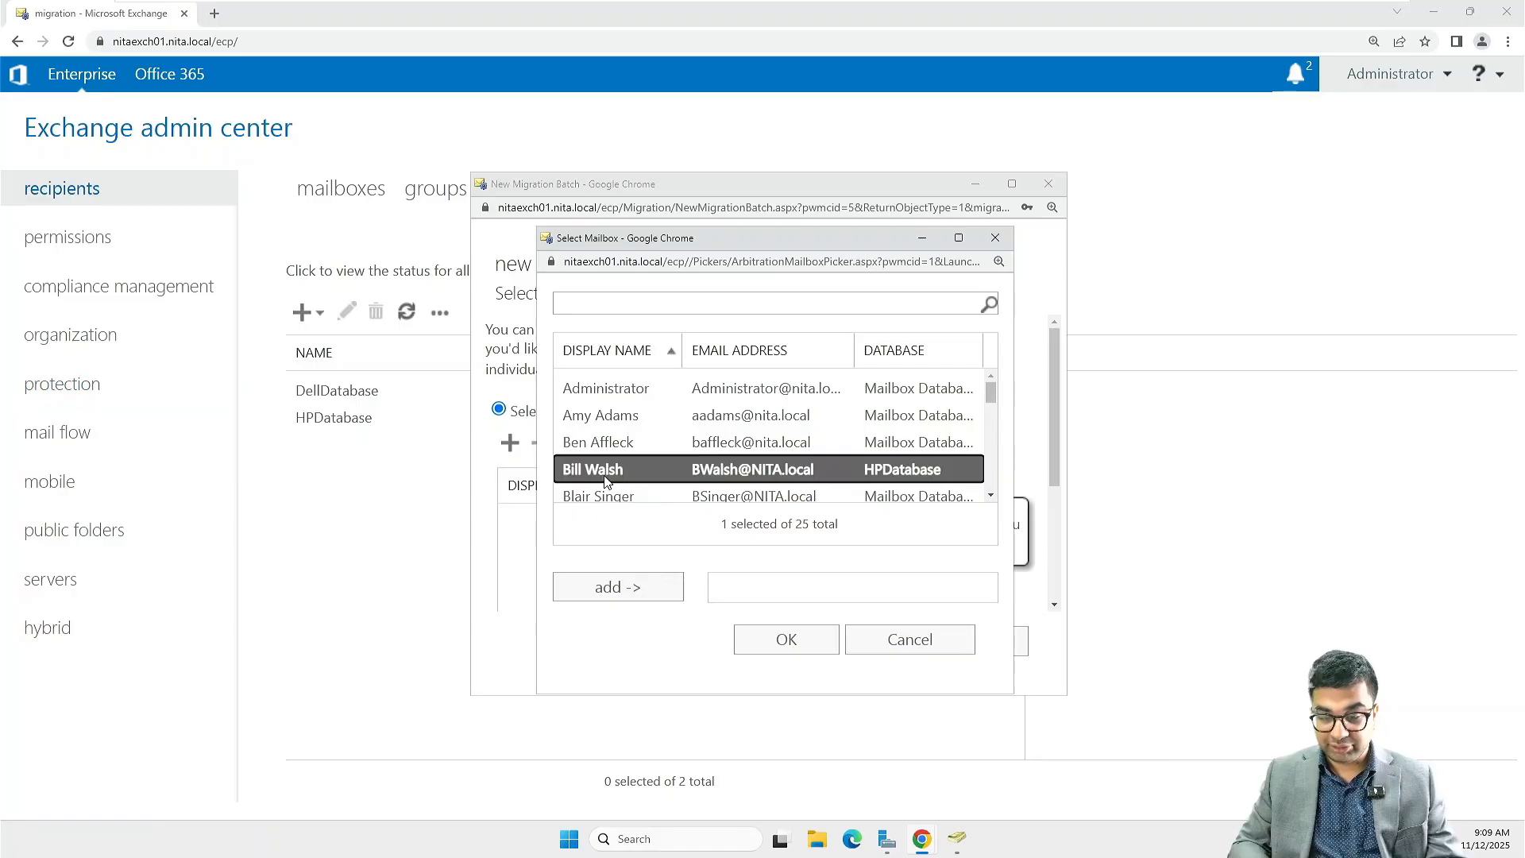
{"action": "left_click", "coordinate": [610, 495], "text": "ctrl"}
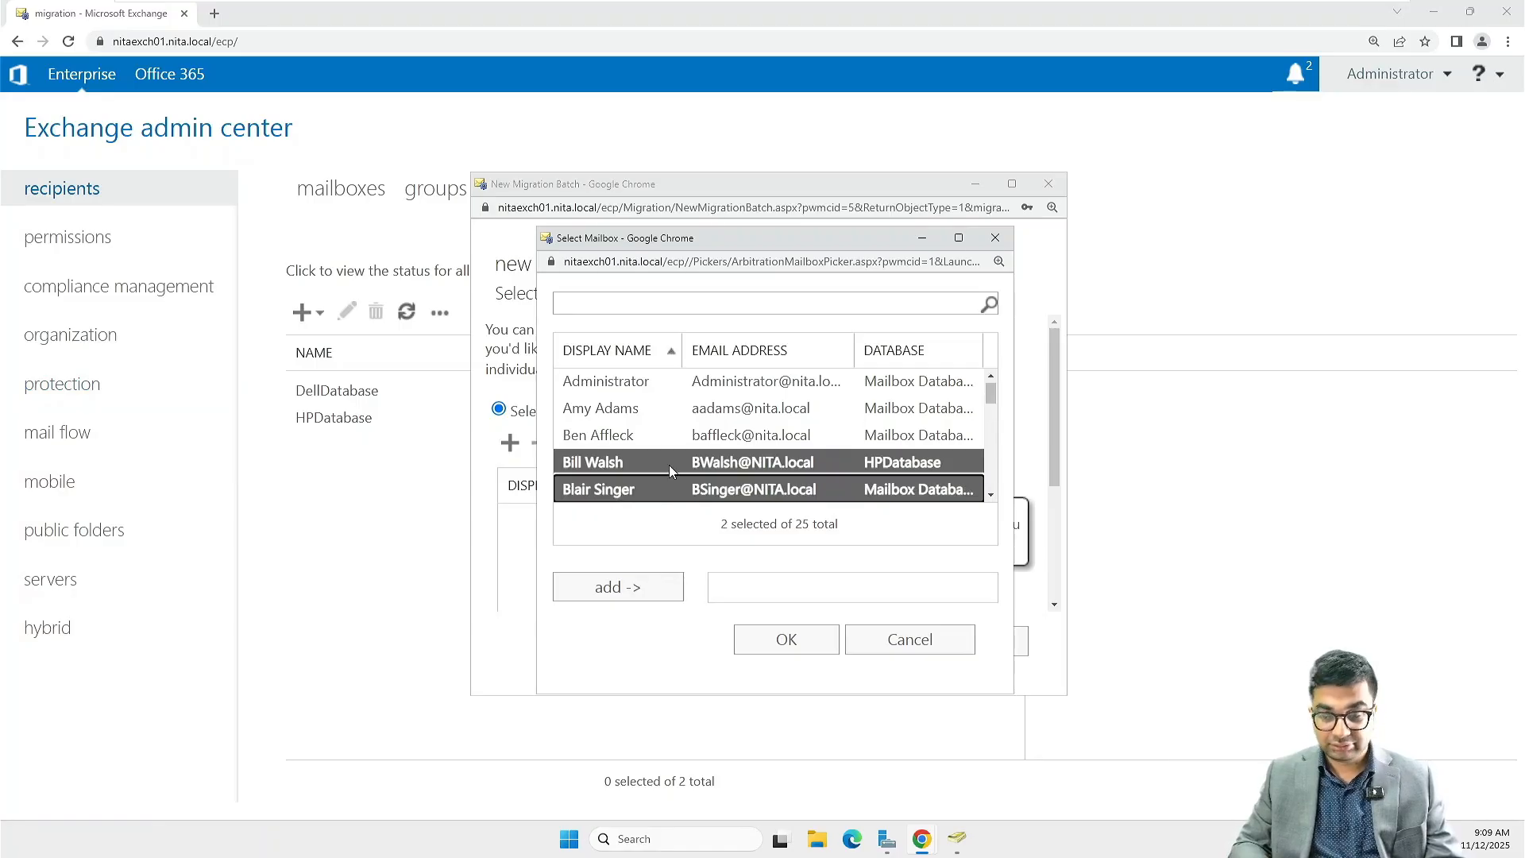
{"action": "scroll", "coordinate": [670, 467], "scroll_direction": "down", "scroll_amount": 5}
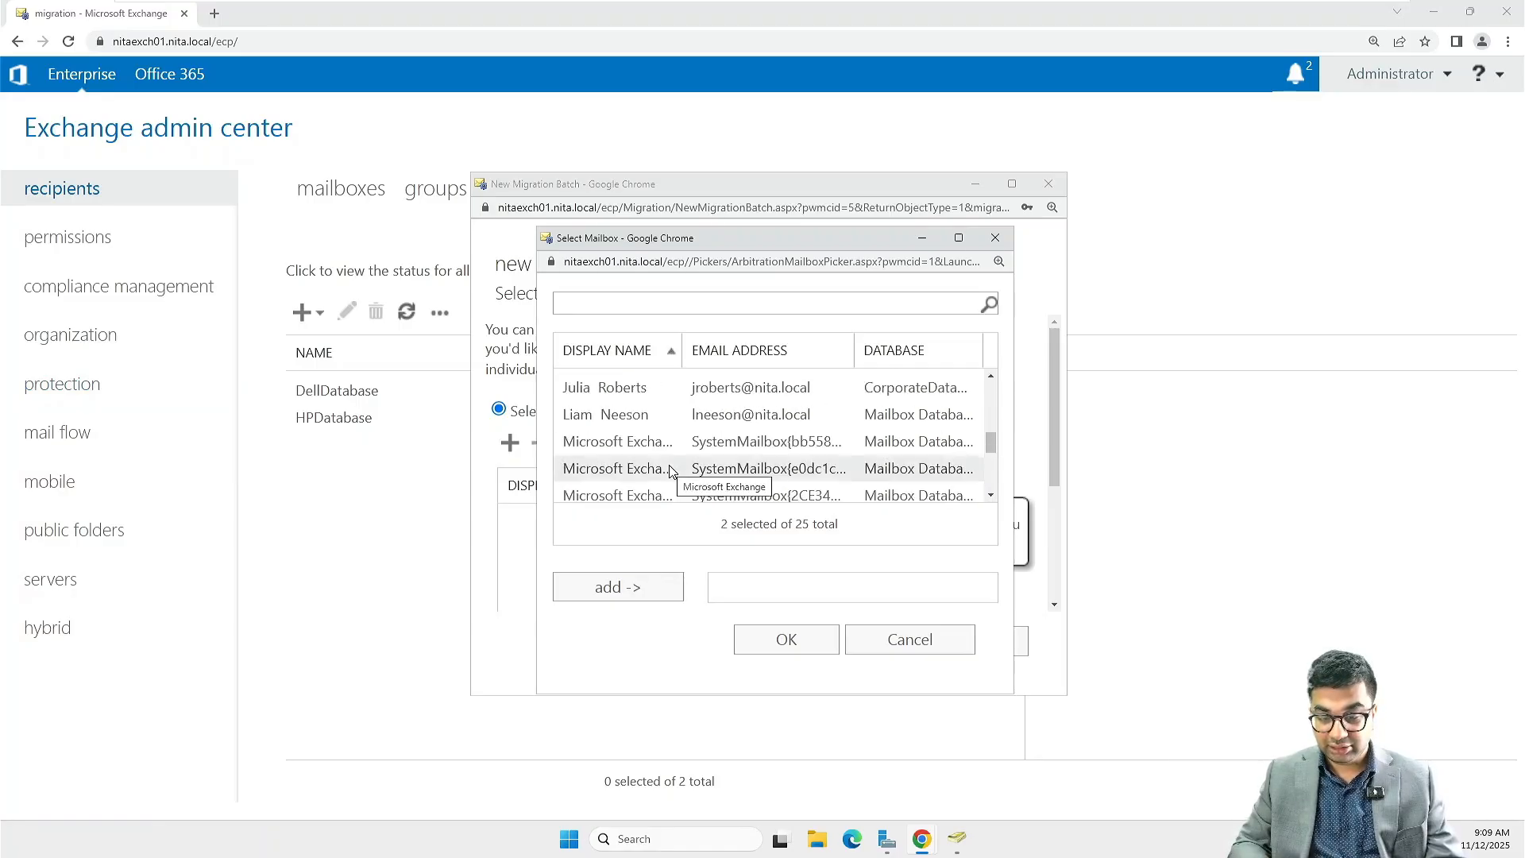
{"action": "scroll", "coordinate": [670, 469], "scroll_direction": "down", "scroll_amount": 5}
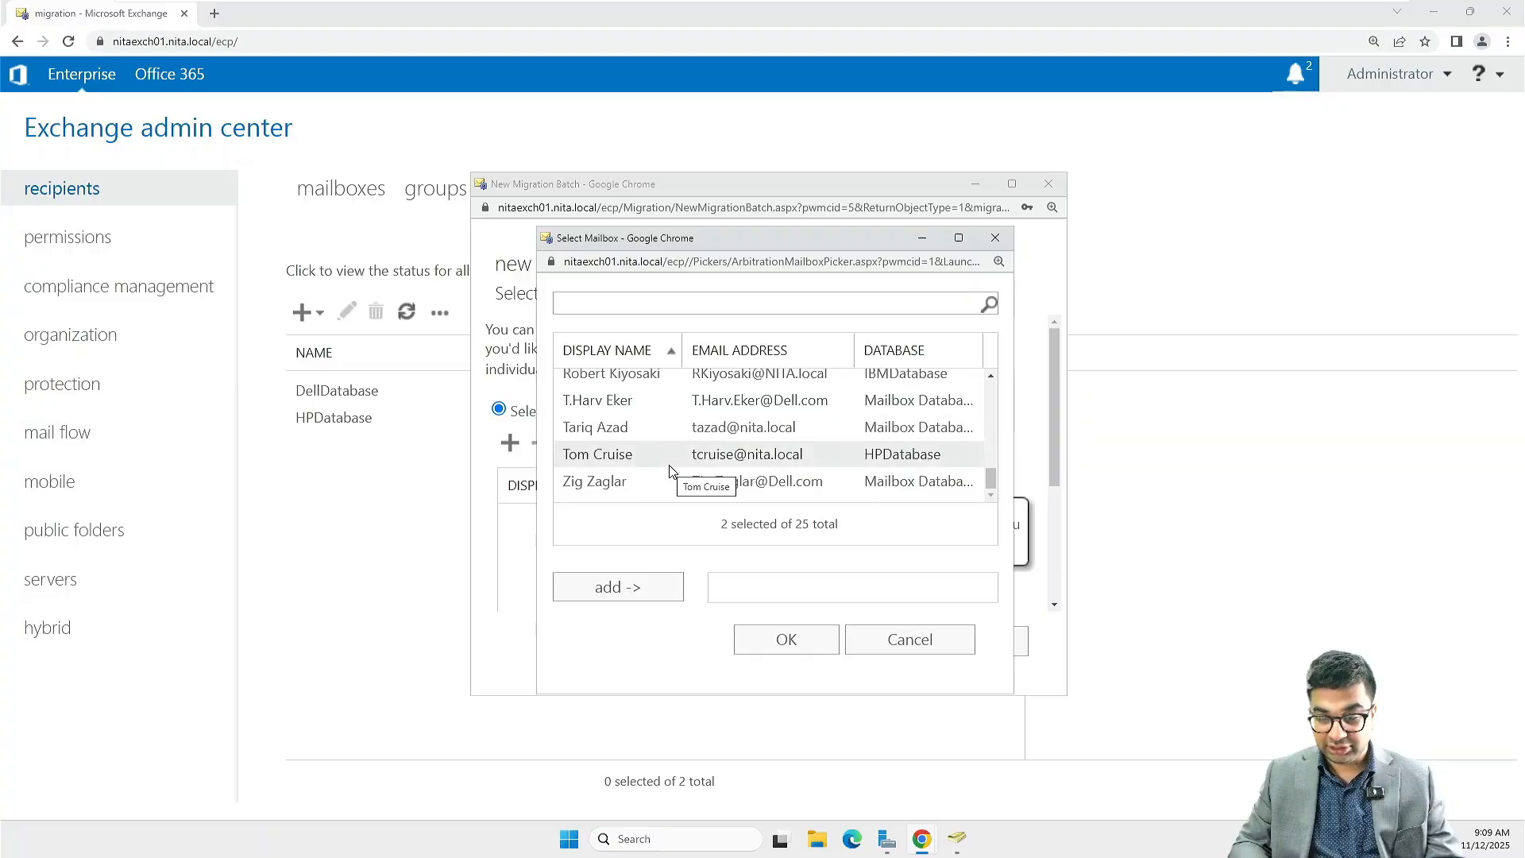
{"action": "scroll", "coordinate": [670, 468], "scroll_direction": "up", "scroll_amount": 2}
{"action": "left_click", "coordinate": [629, 453], "text": "ctrl"}
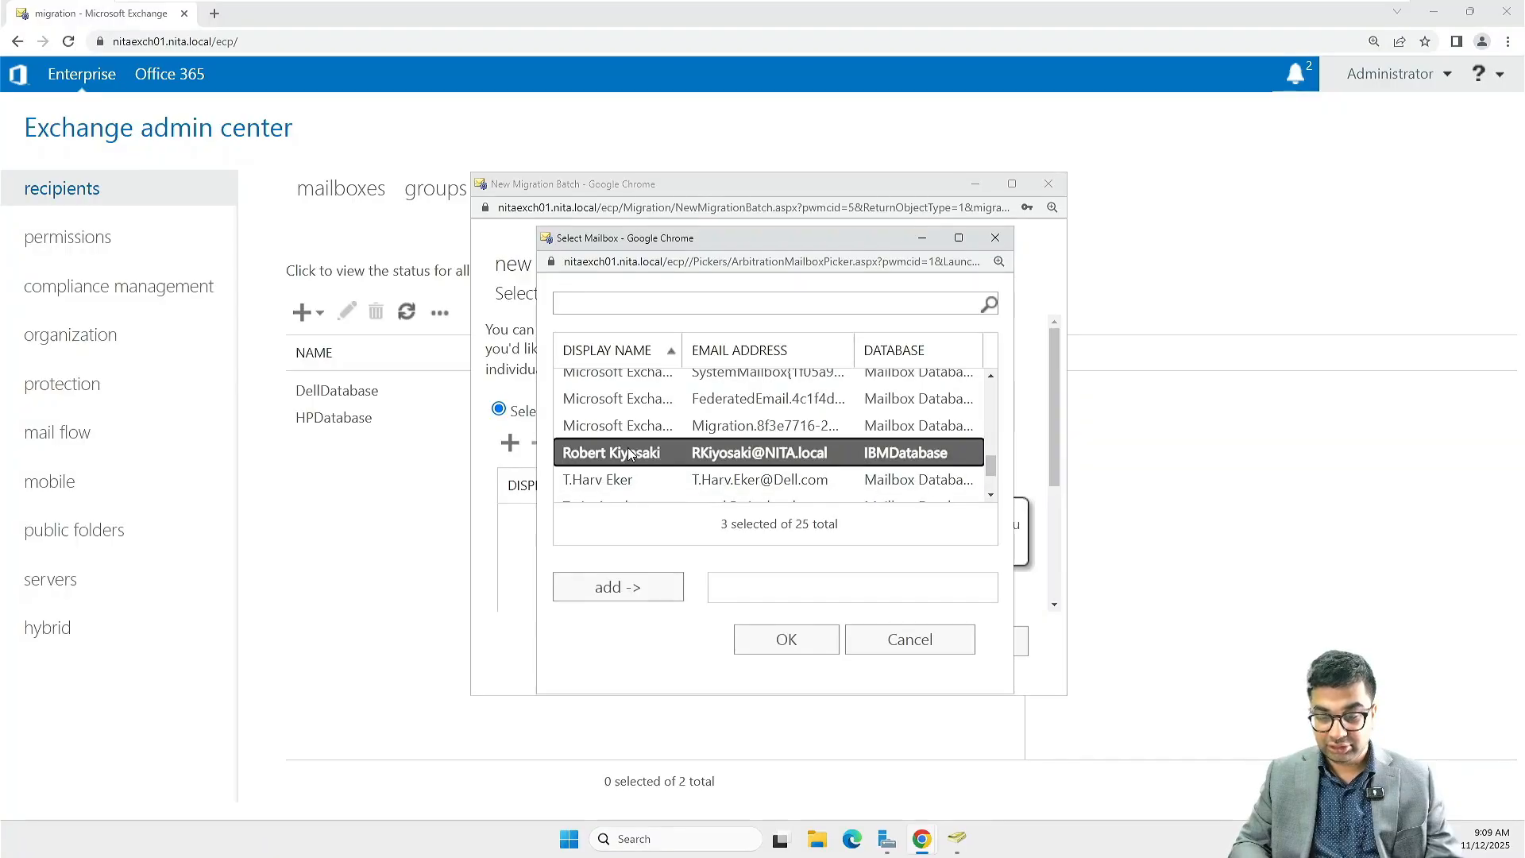
{"action": "left_click", "coordinate": [635, 589]}
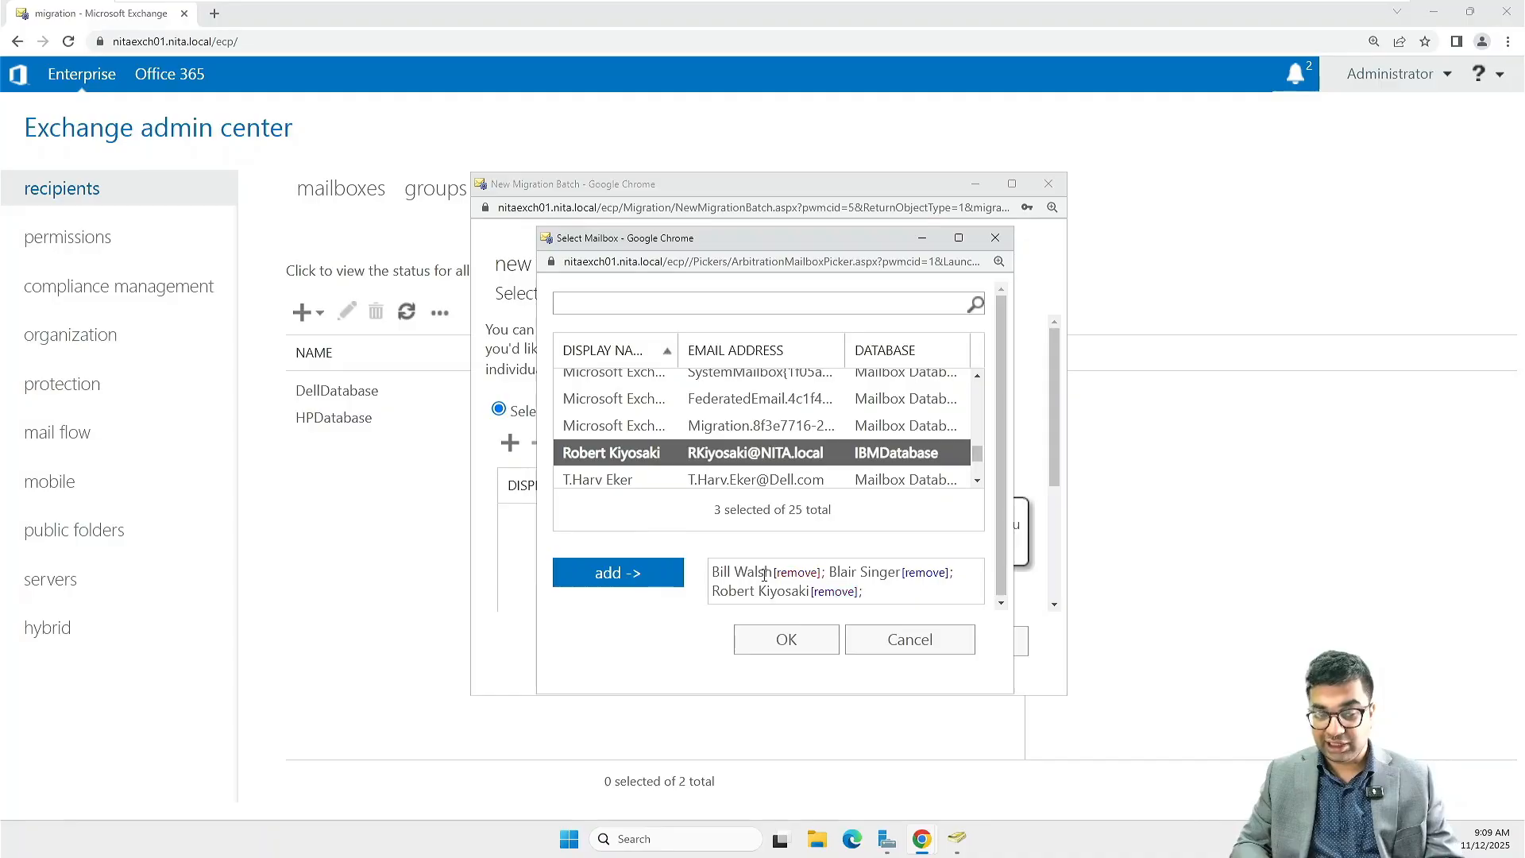
{"action": "left_click", "coordinate": [817, 647]}
Continue to the move configuration, maximize the window and name the third migration batch IBMDatabase
{"action": "left_click", "coordinate": [870, 640]}
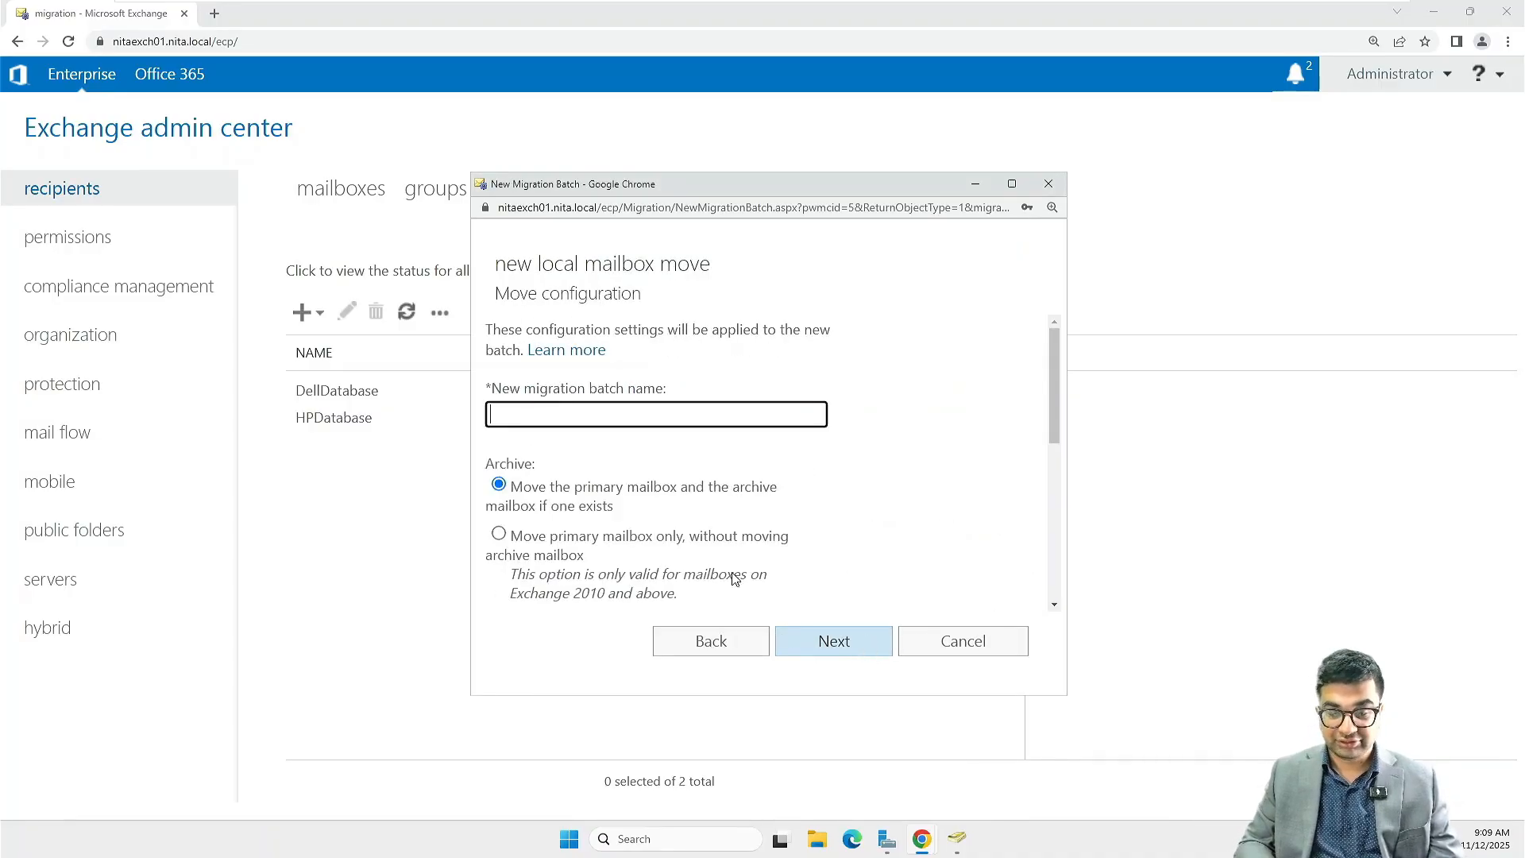
{"action": "type", "text": "IBM"}
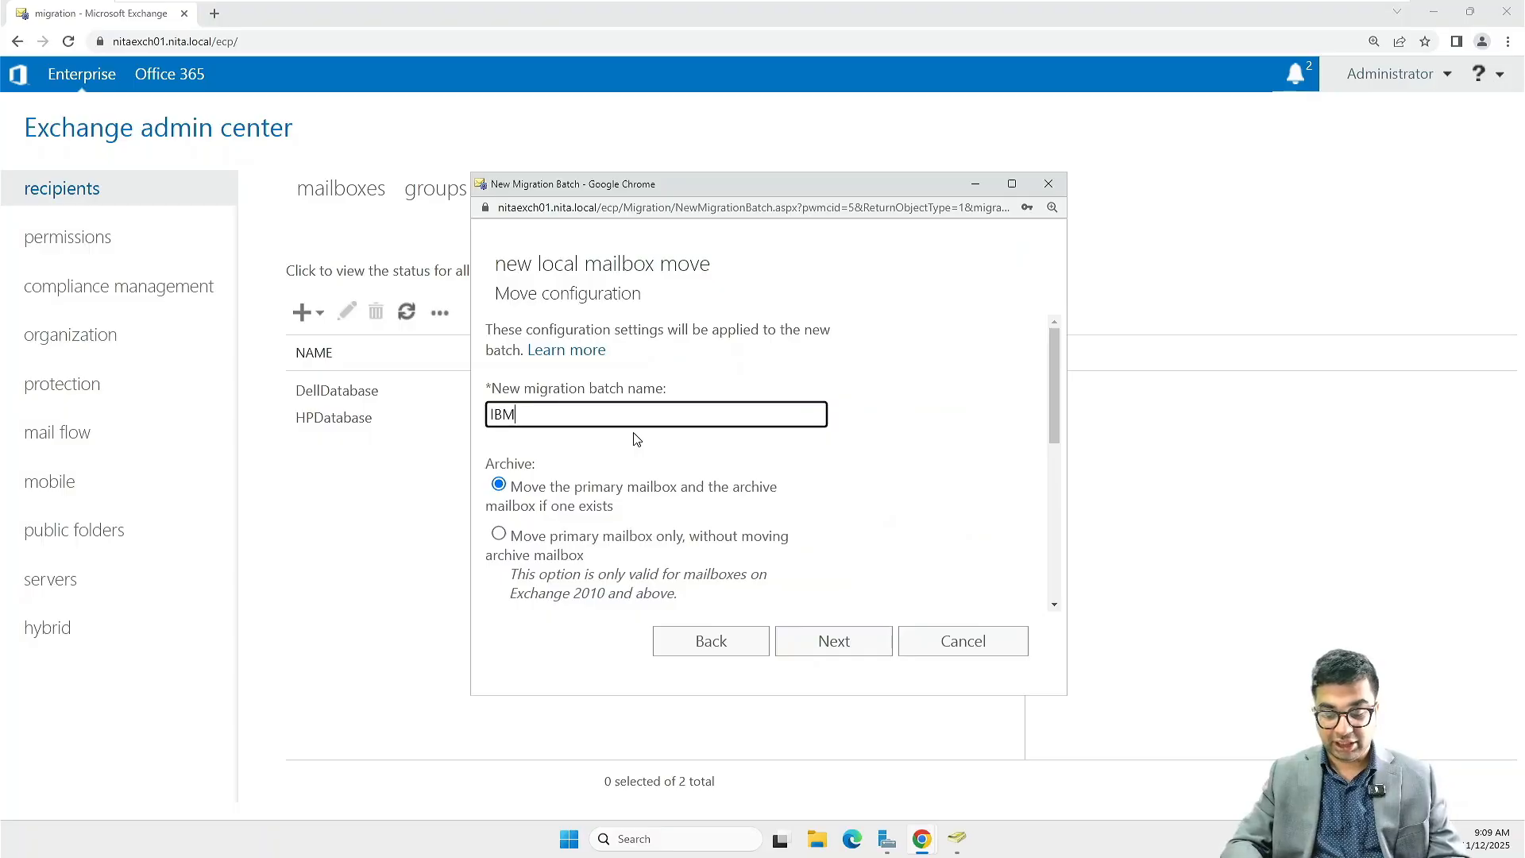
{"action": "type", "text": "Databse"}
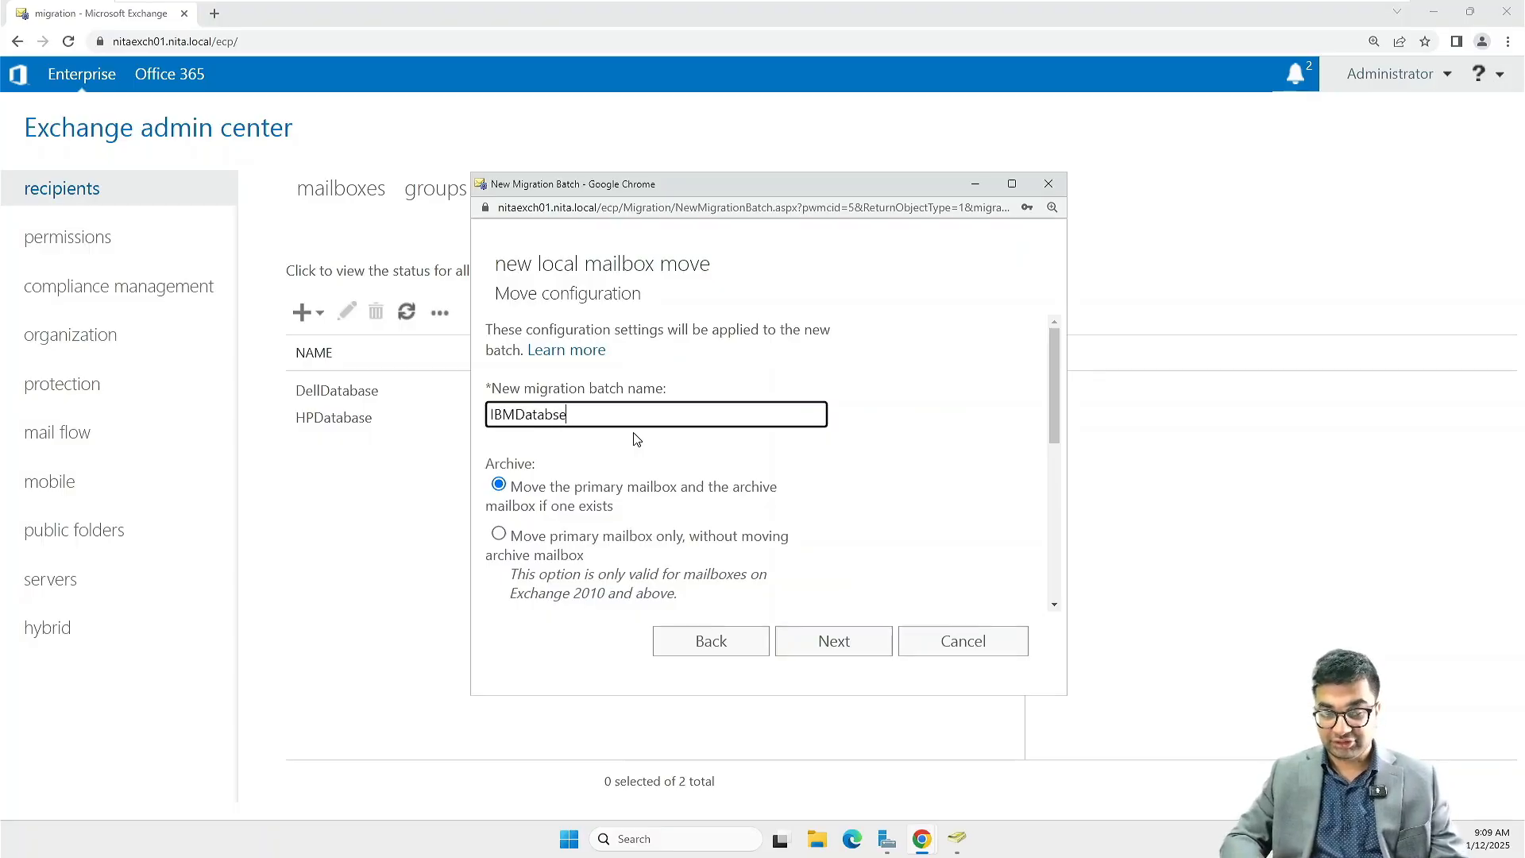
{"action": "left_click", "coordinate": [1012, 183]}
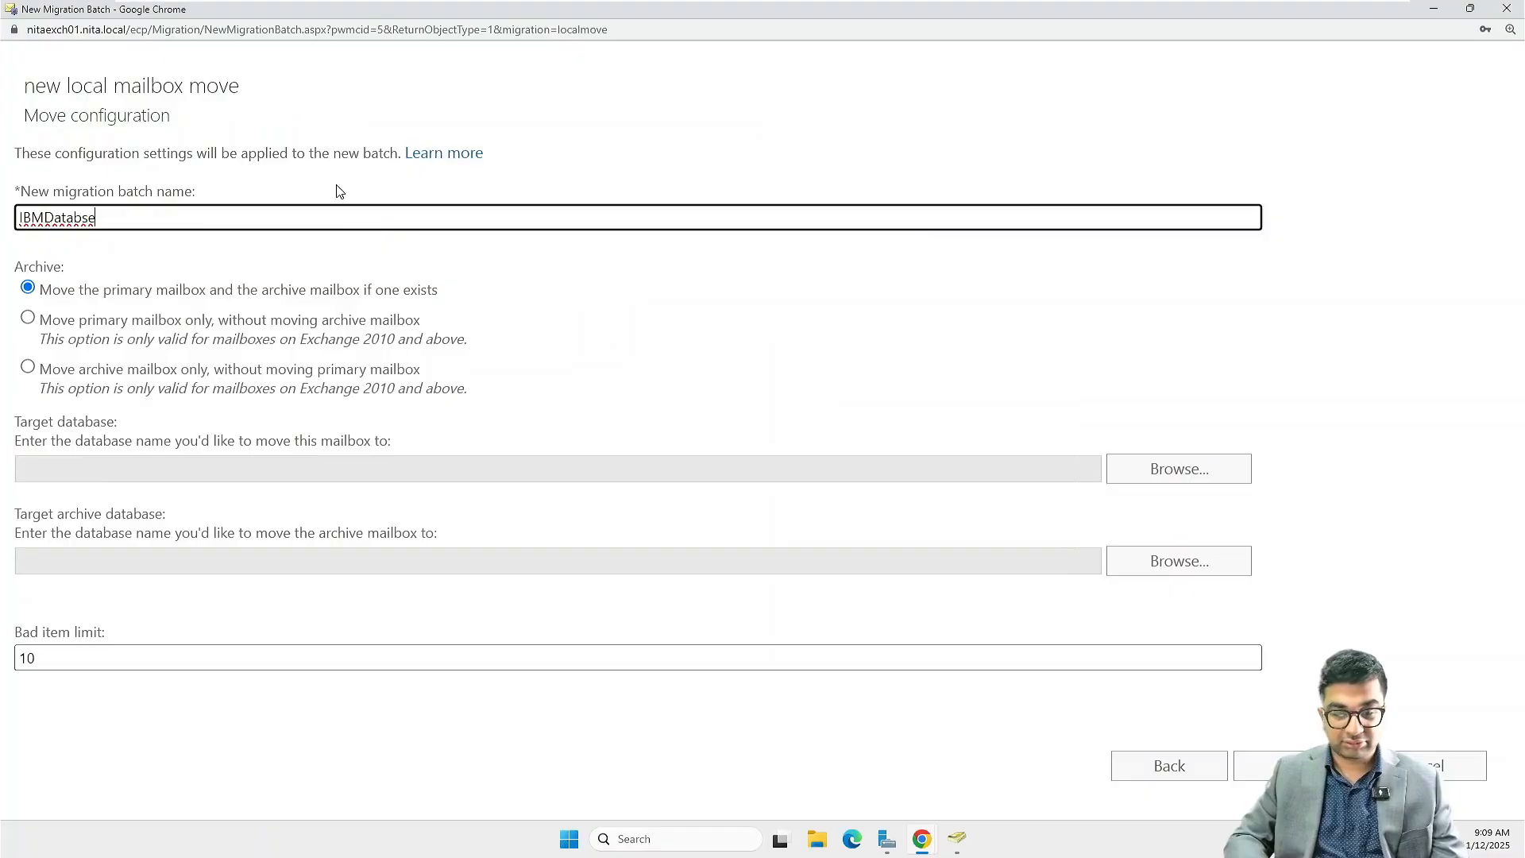
{"action": "key", "text": "BackSpace"}
{"action": "key", "text": "BackSpace"}
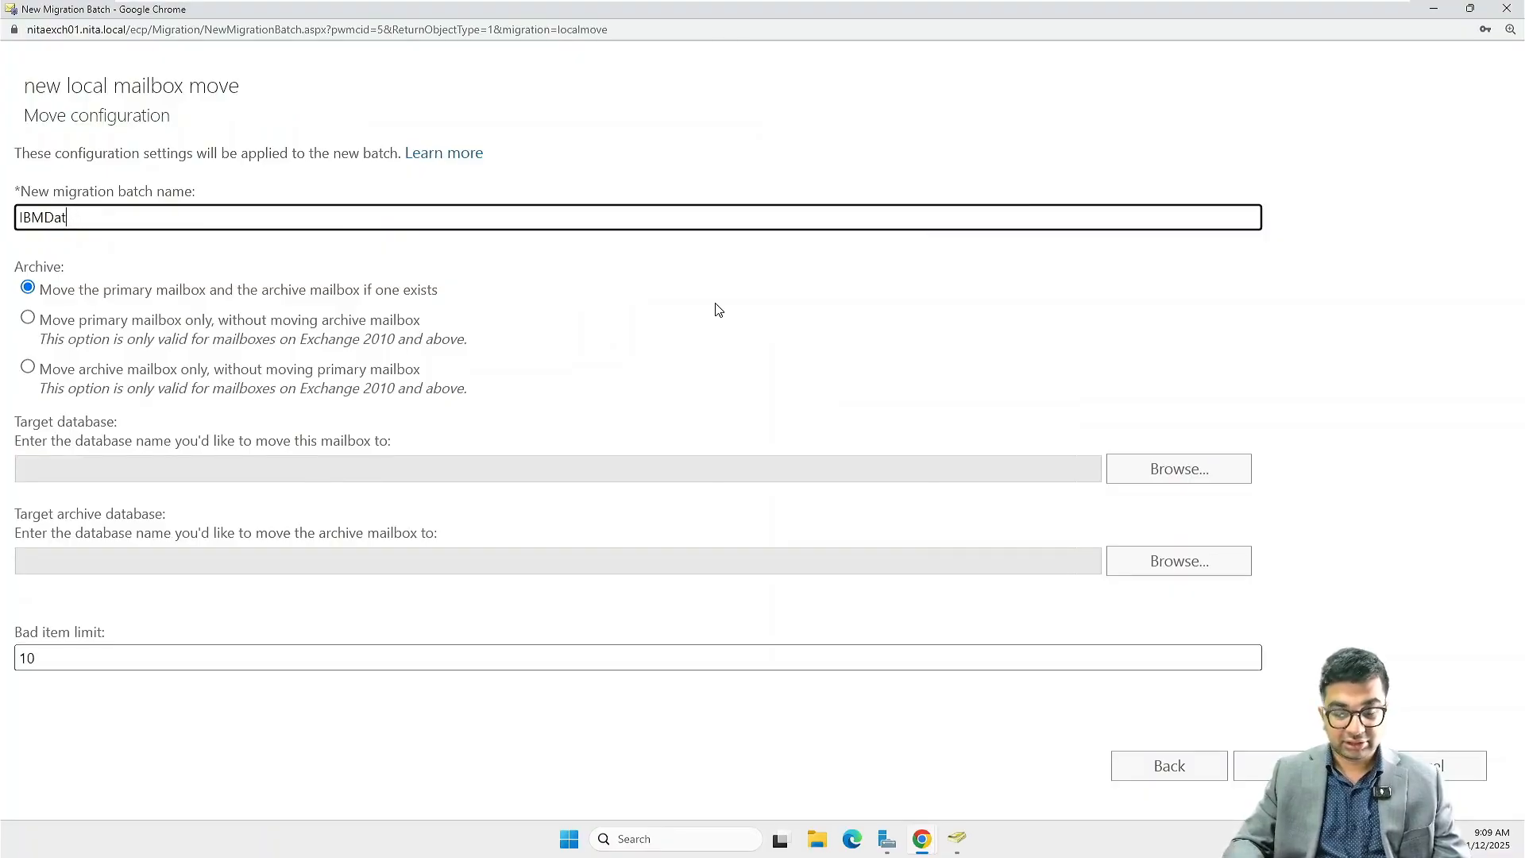
{"action": "type", "text": "abase"}
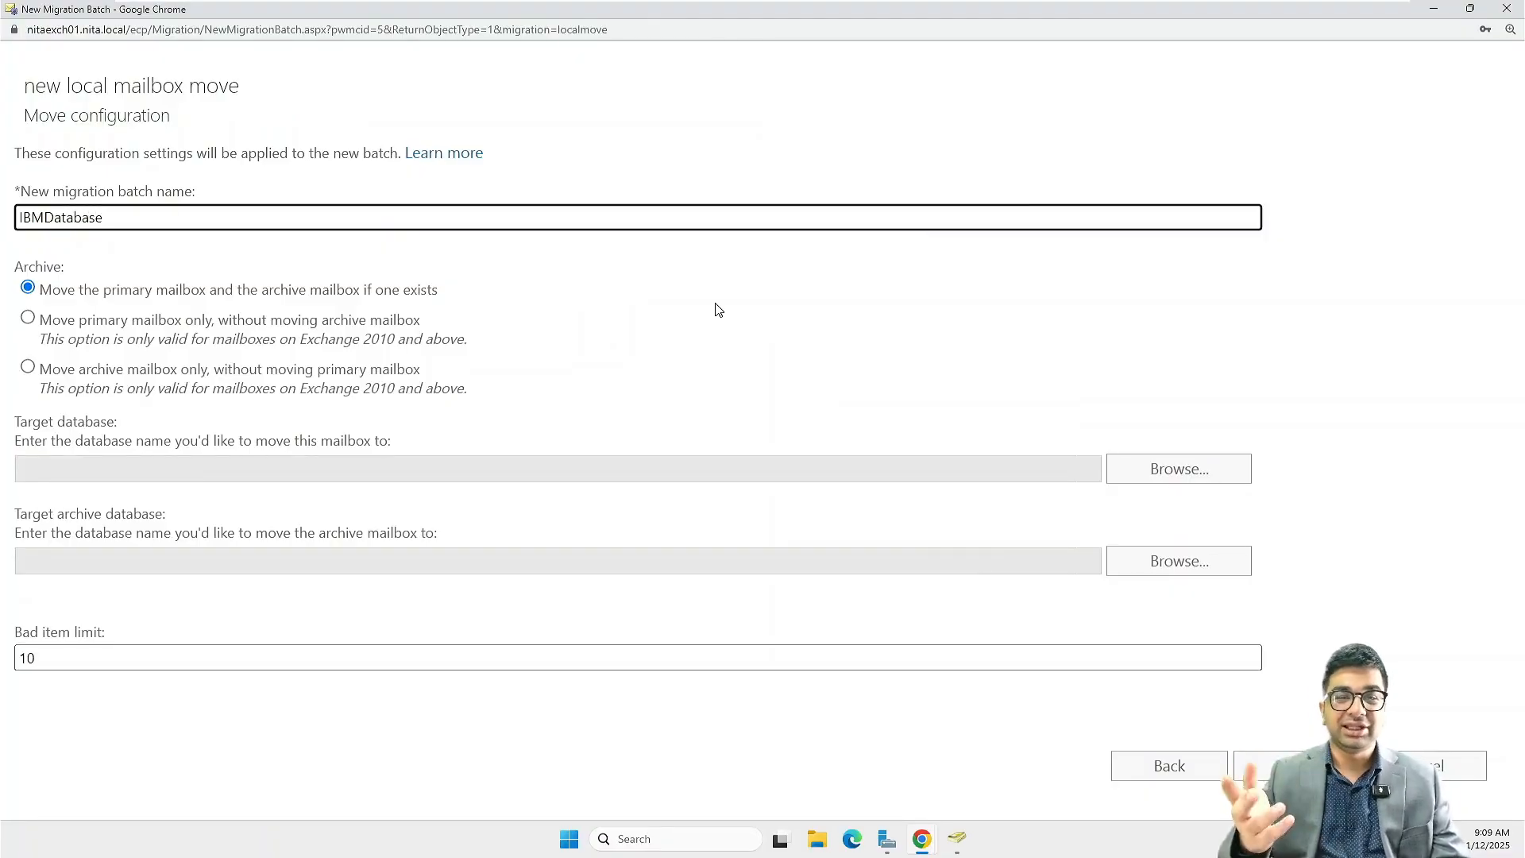
Set IBMDatabase as the target database for the third batch's mailboxes
{"action": "left_click", "coordinate": [1206, 479]}
{"action": "left_click", "coordinate": [690, 410]}
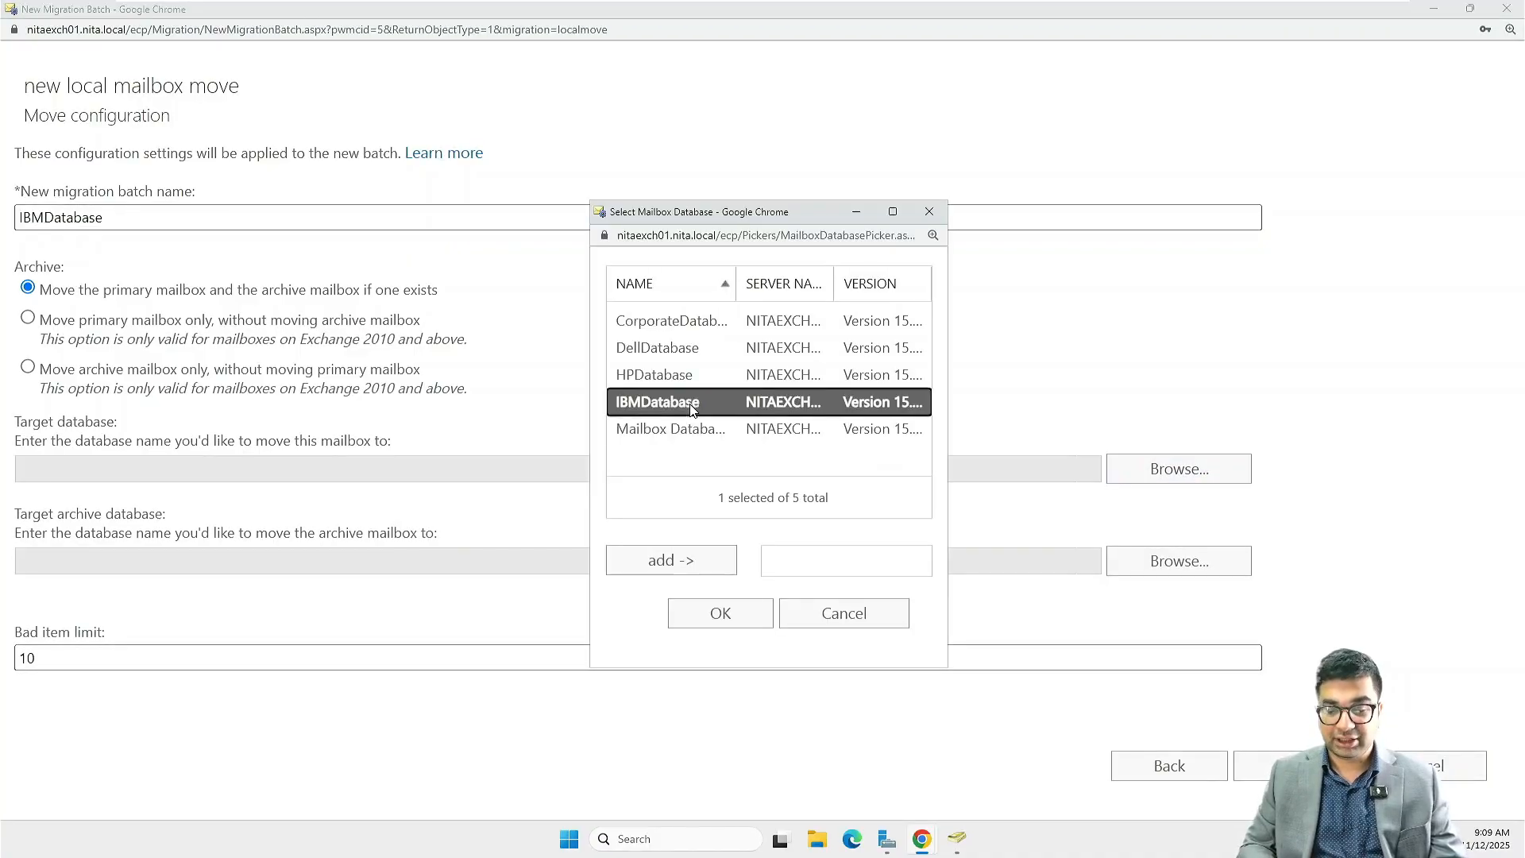
{"action": "left_click", "coordinate": [694, 562]}
{"action": "left_click", "coordinate": [725, 627]}
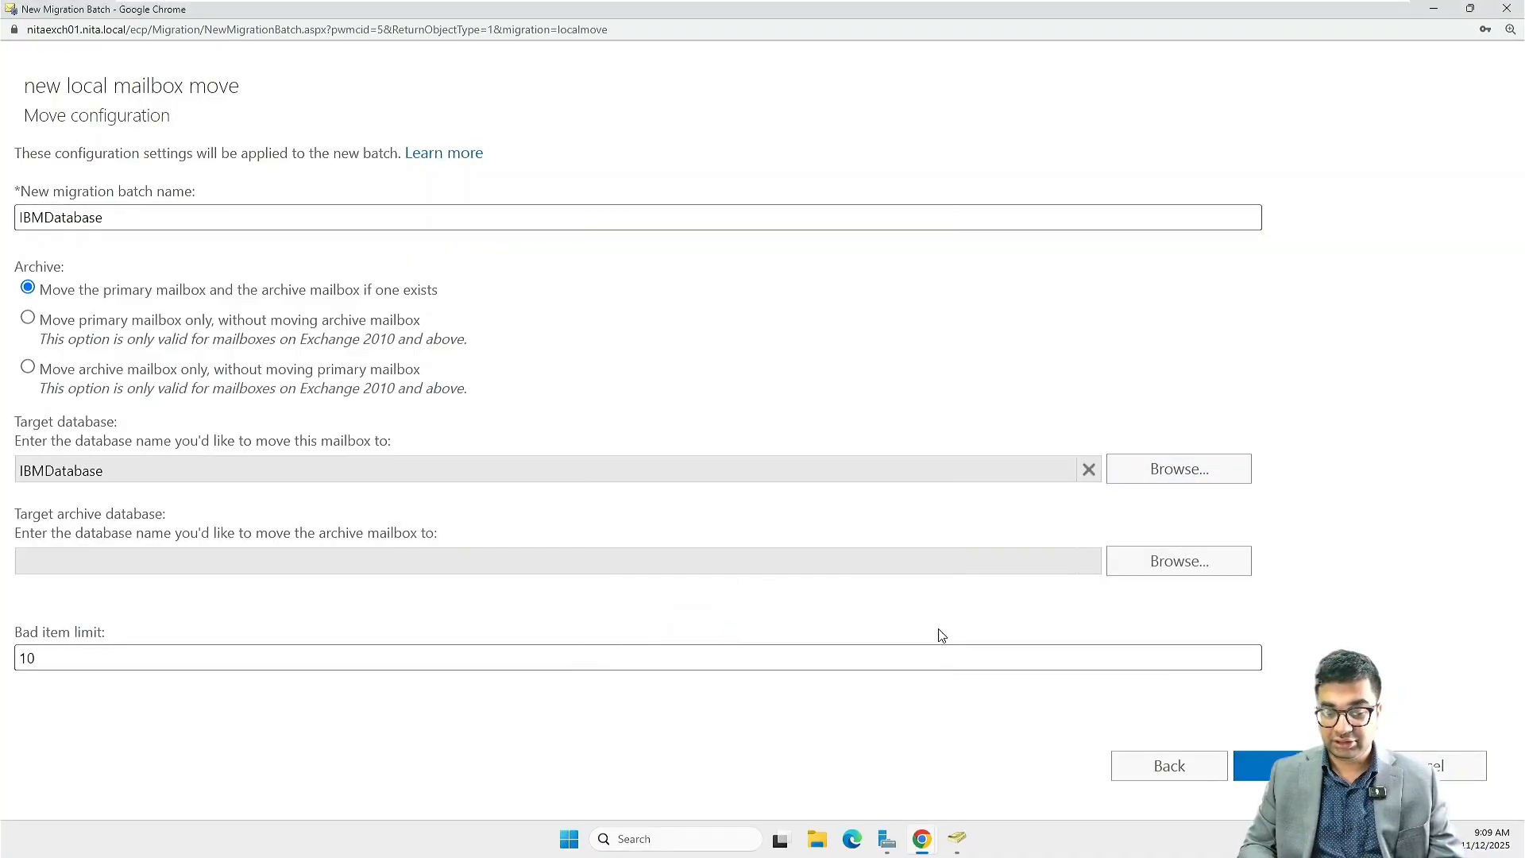
Create the IBMDatabase batch with Administrator as report recipient and automatic start and completion, then refresh the migration list
{"action": "left_click", "coordinate": [1294, 766]}
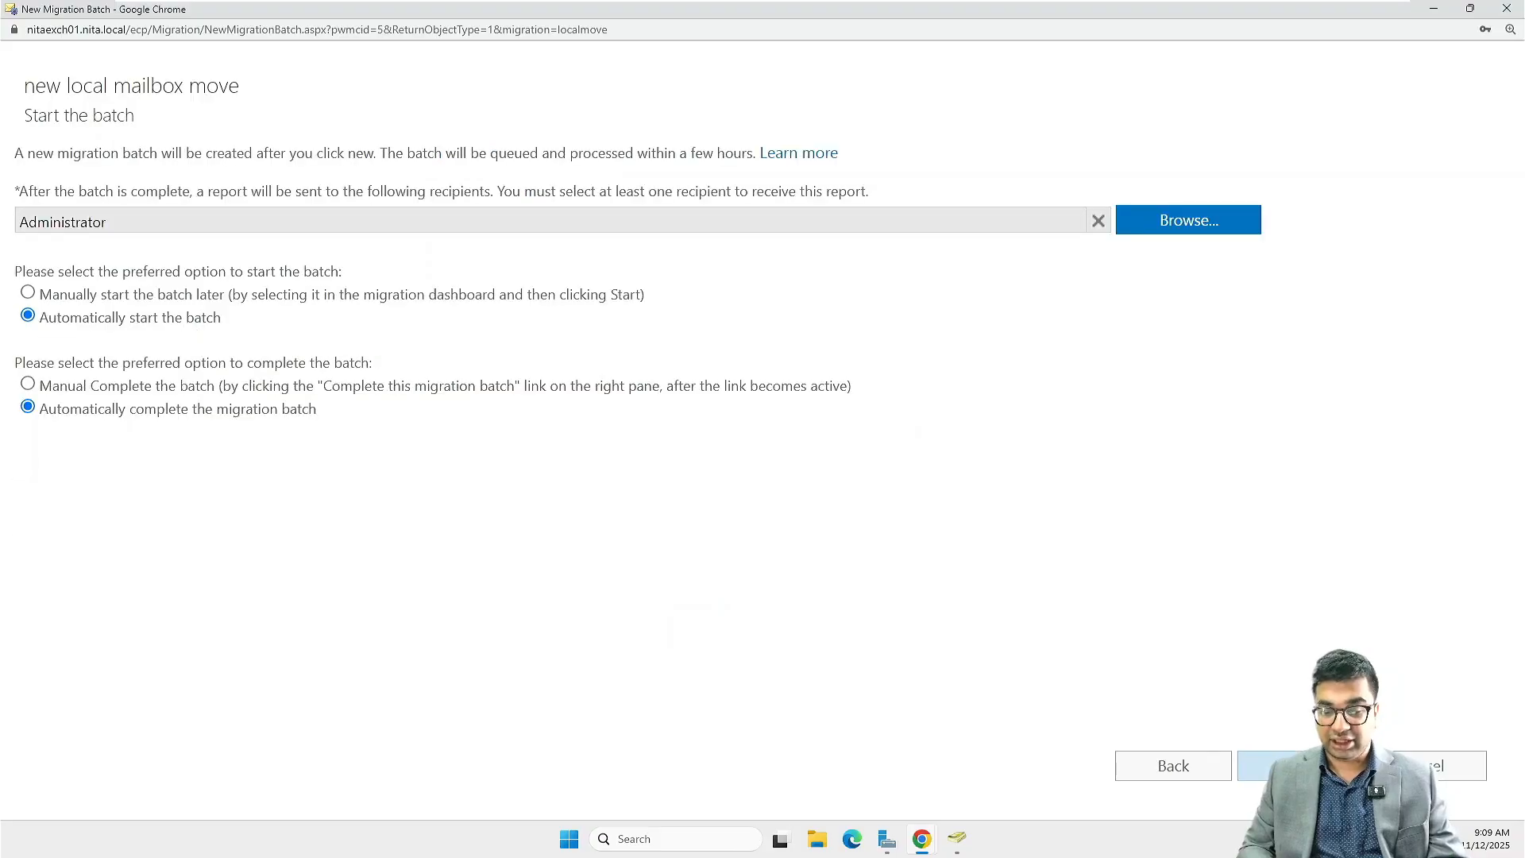
{"action": "left_click", "coordinate": [1295, 766]}
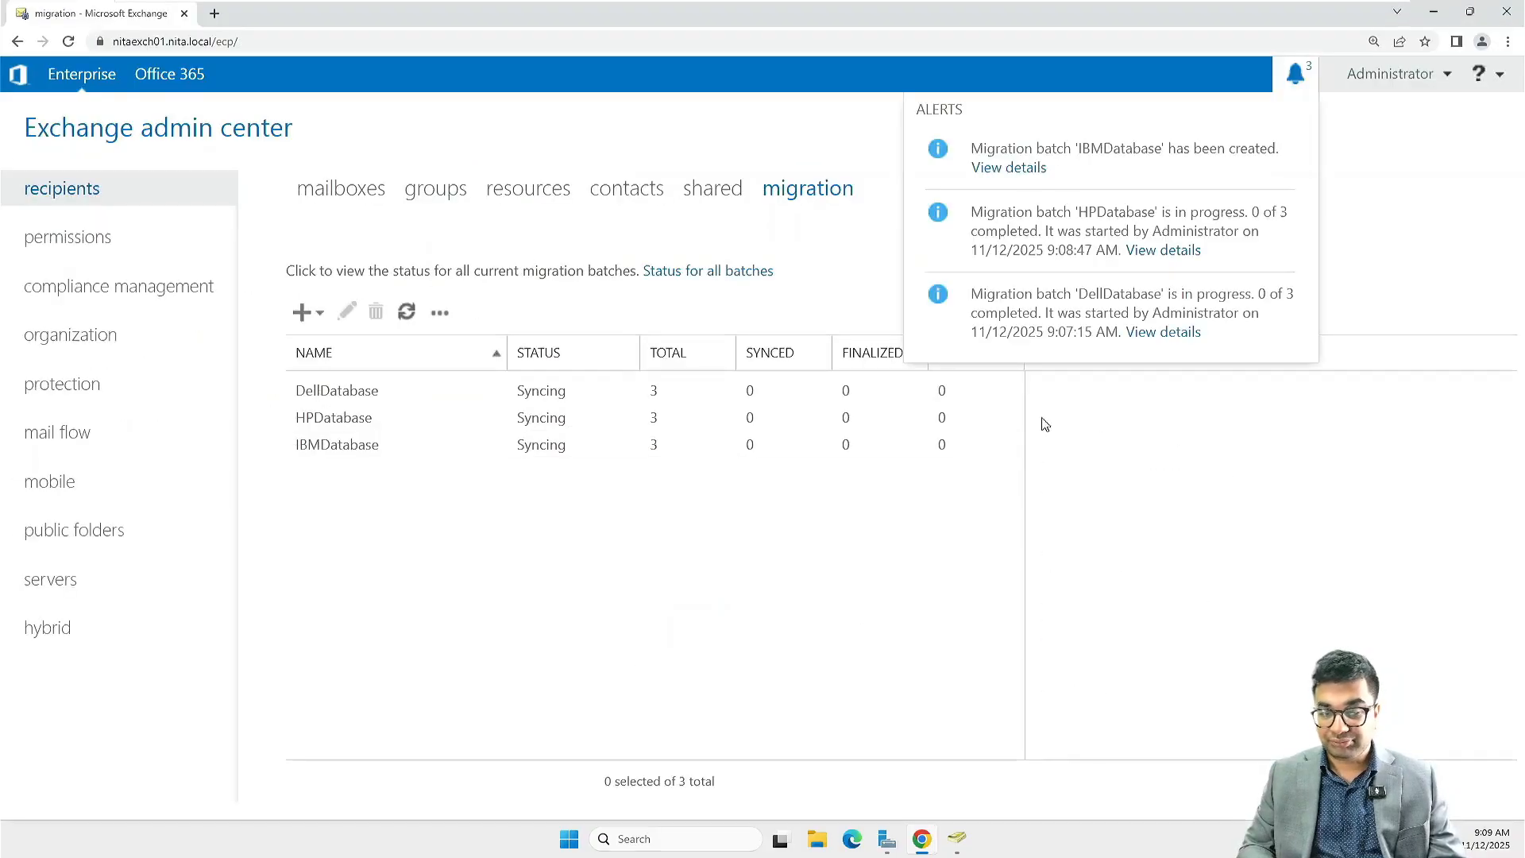
{"action": "left_click", "coordinate": [408, 313]}
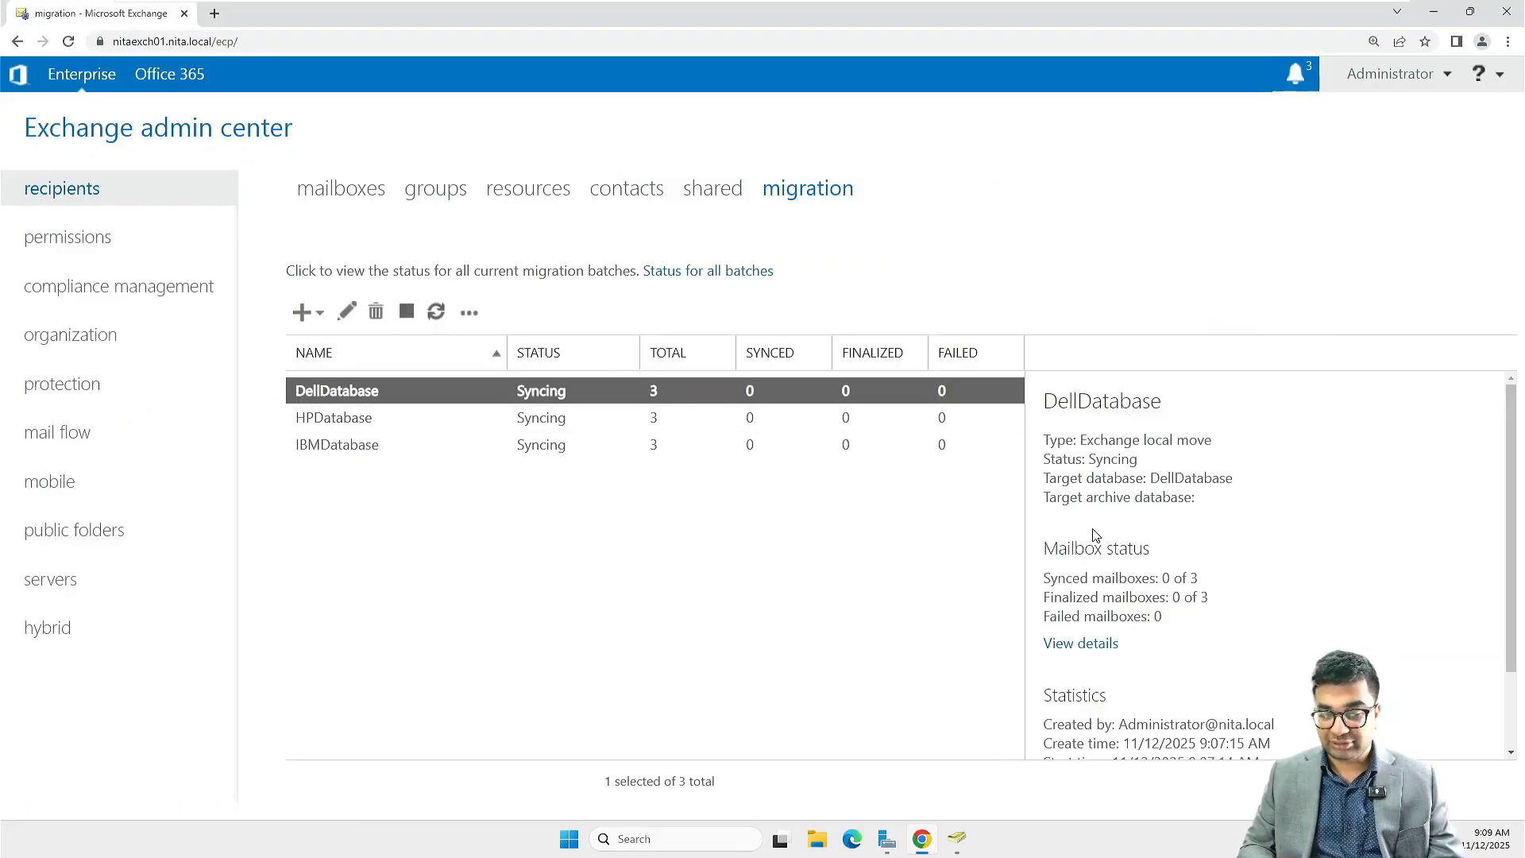
Examine the migration status and any errors of each user in the DellDatabase batch, then close the batch details
{"action": "scroll", "coordinate": [1095, 534], "scroll_direction": "down", "scroll_amount": 1}
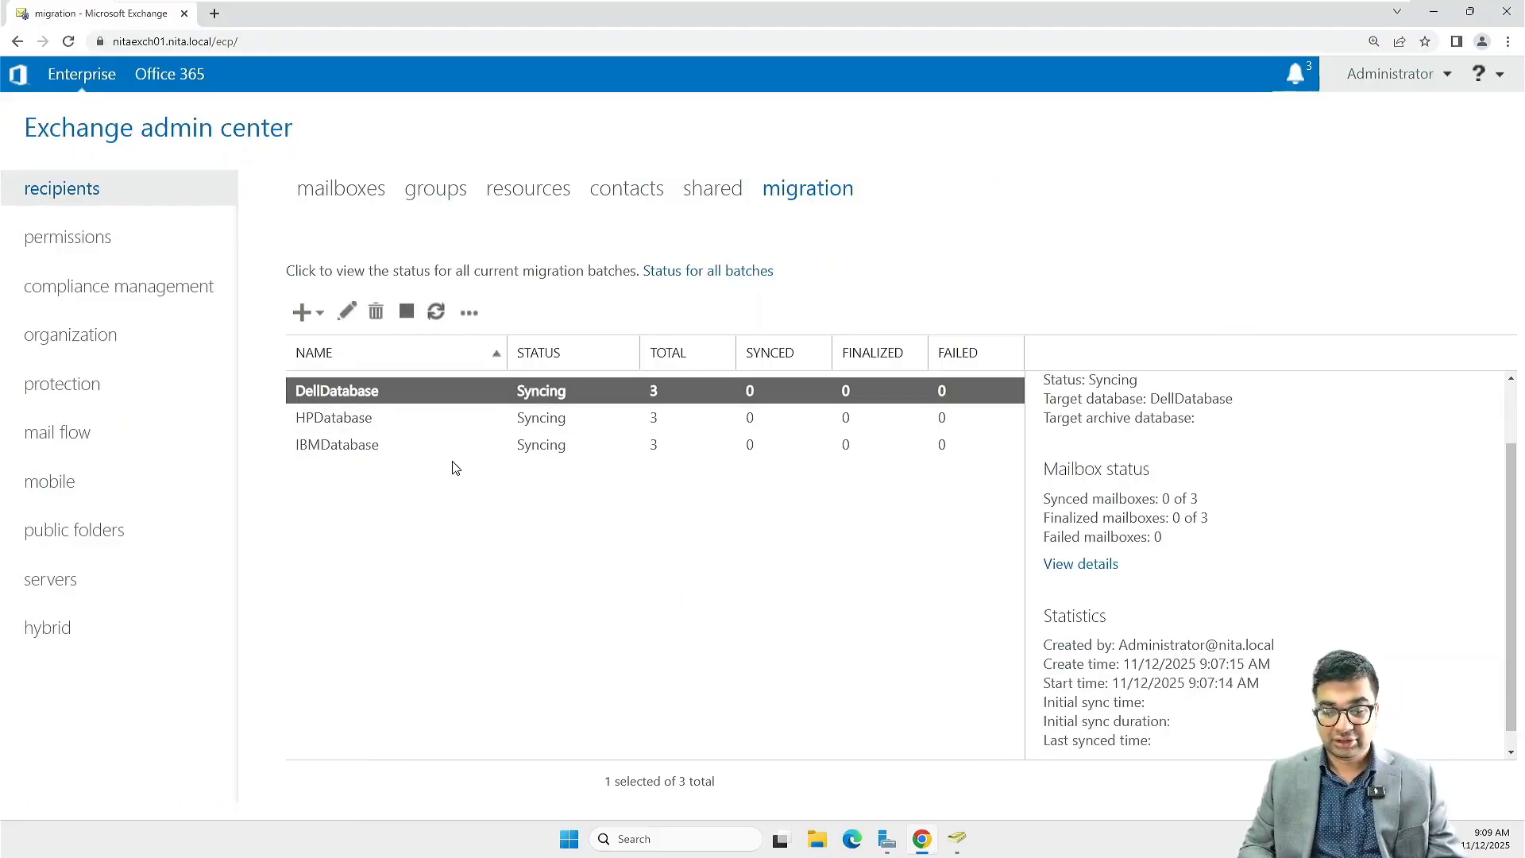
{"action": "left_click", "coordinate": [1088, 565]}
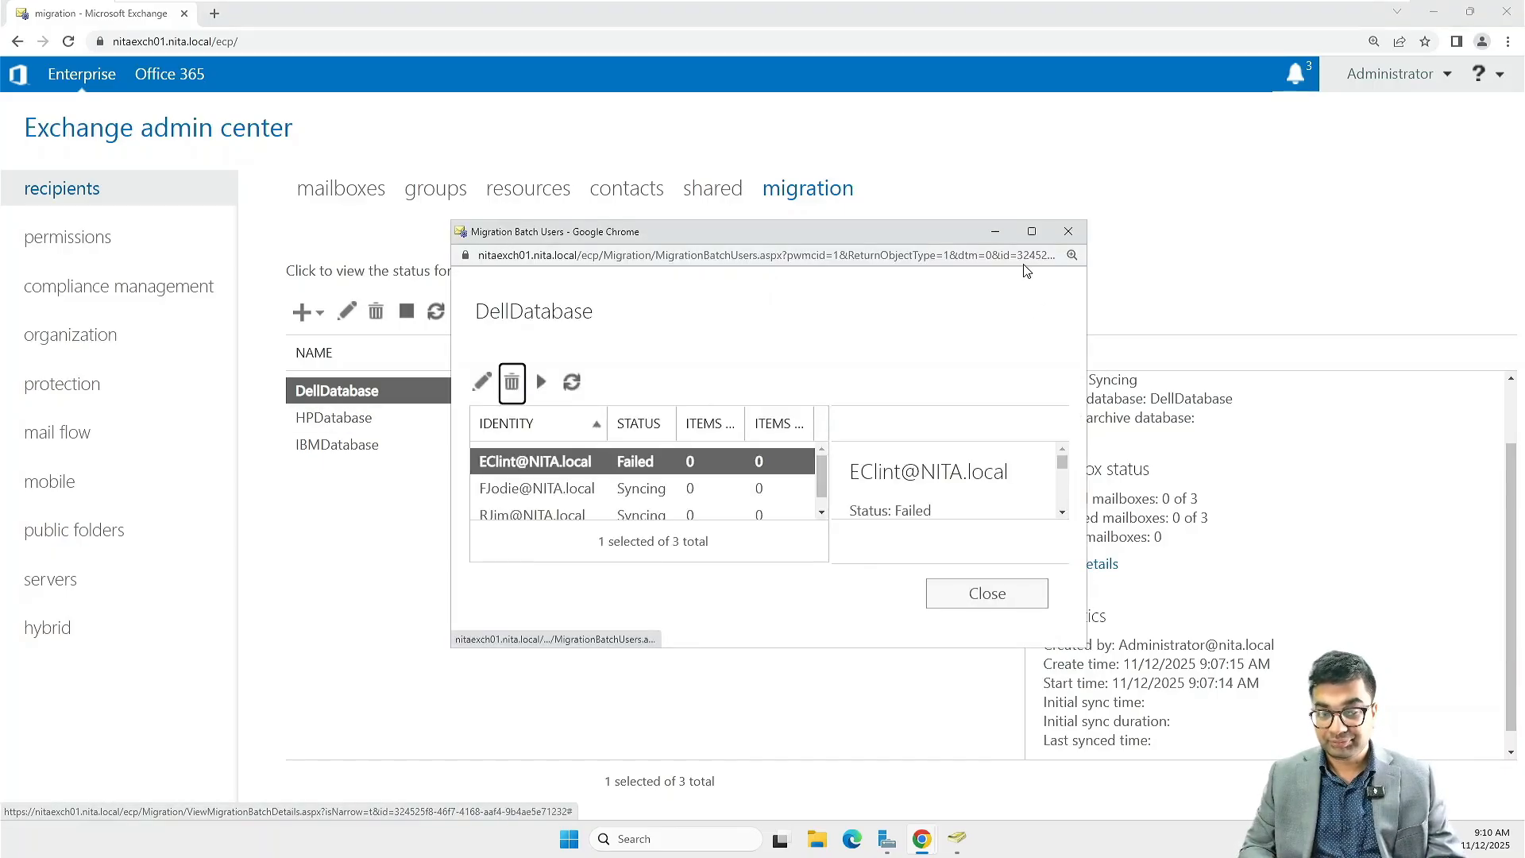
{"action": "left_click", "coordinate": [1032, 231]}
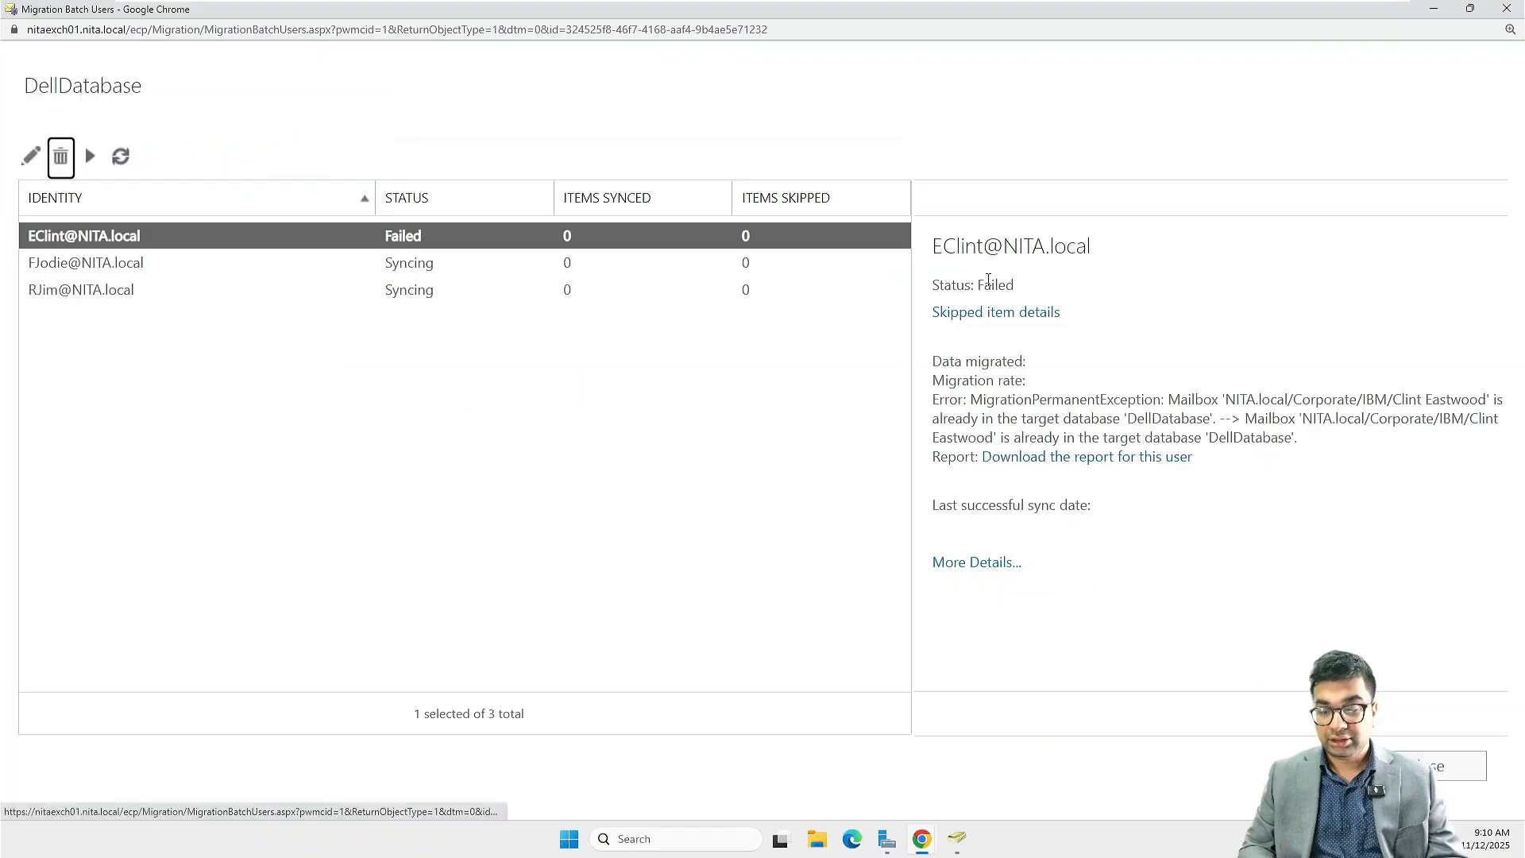
{"action": "double_click", "coordinate": [1002, 285]}
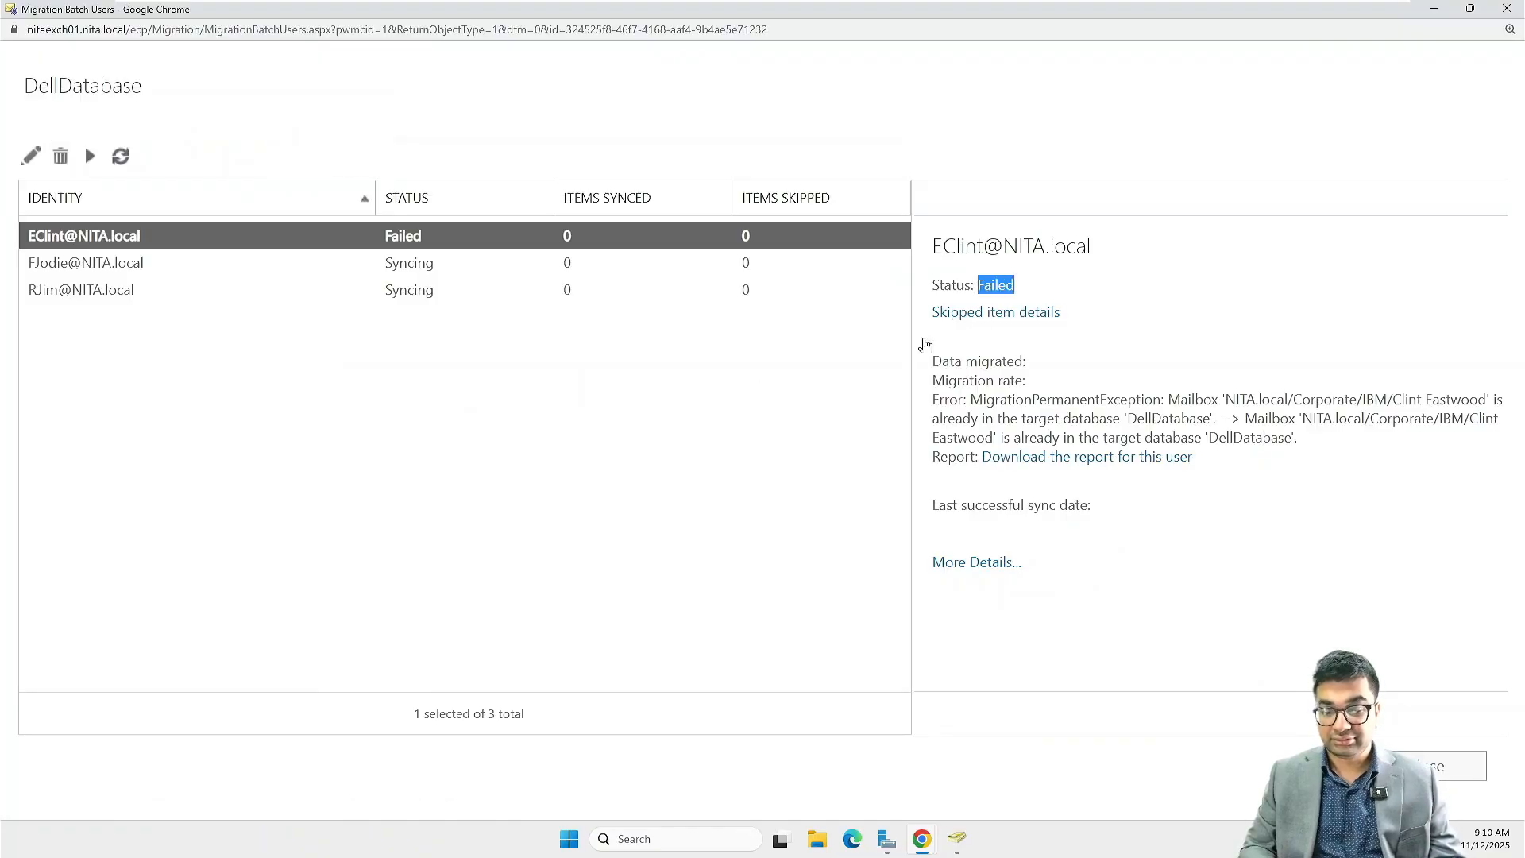
{"action": "left_click", "coordinate": [301, 270]}
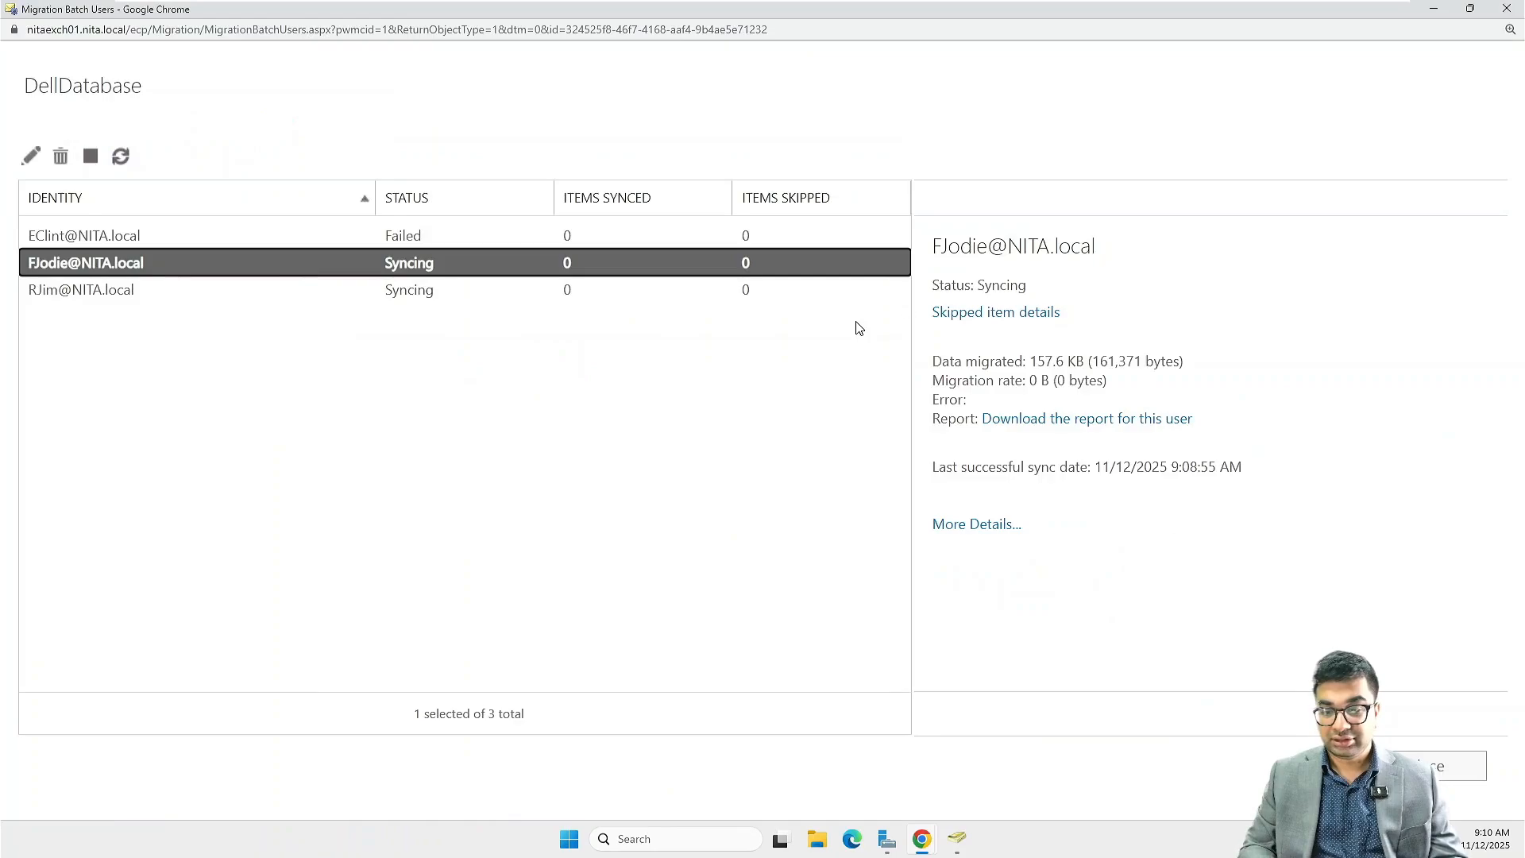
{"action": "left_click", "coordinate": [344, 290]}
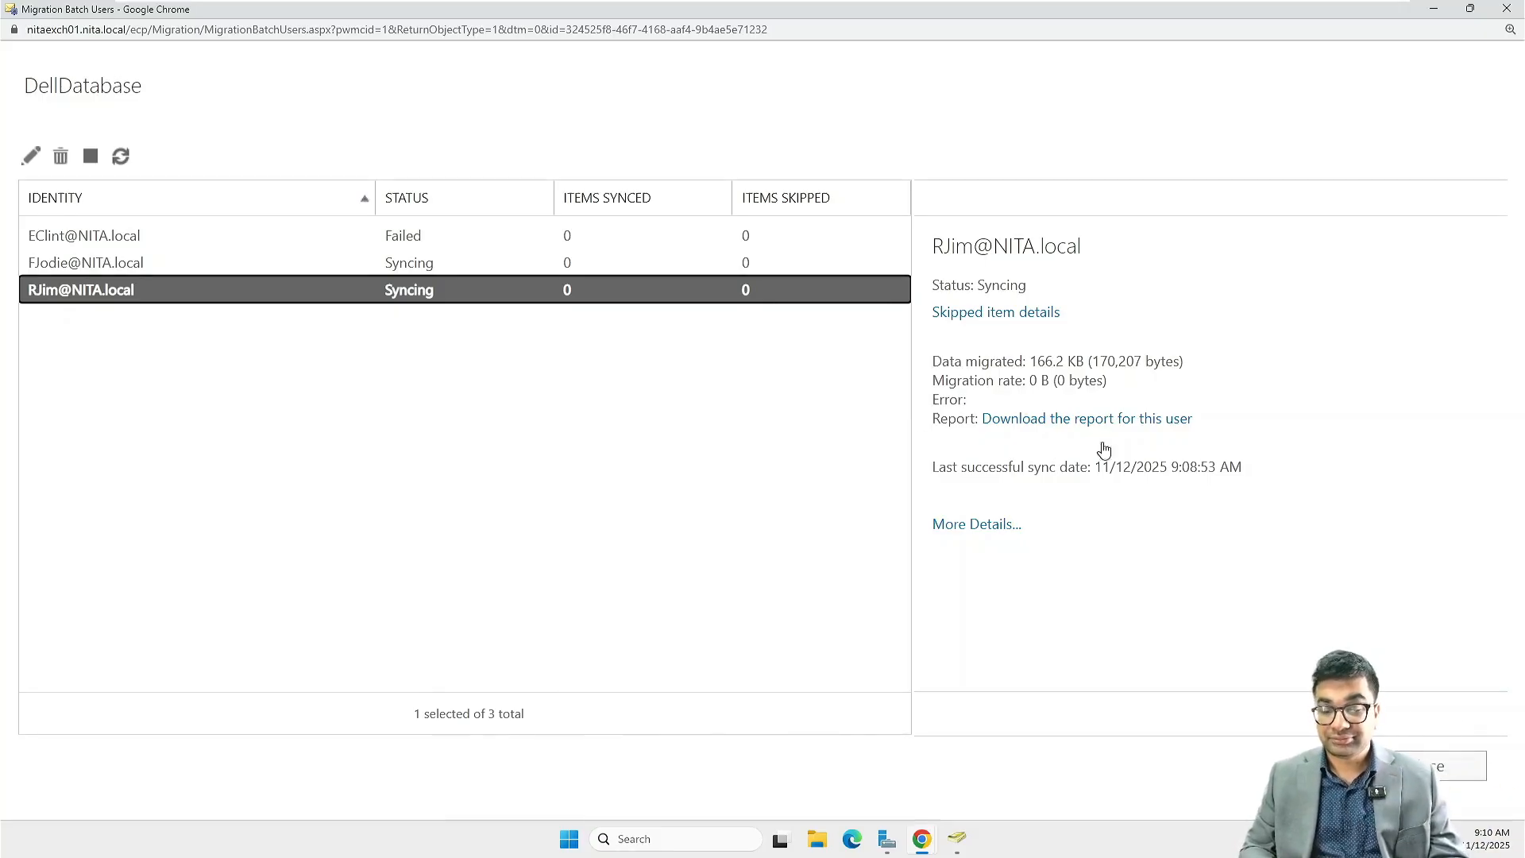
{"action": "left_click", "coordinate": [1448, 780]}
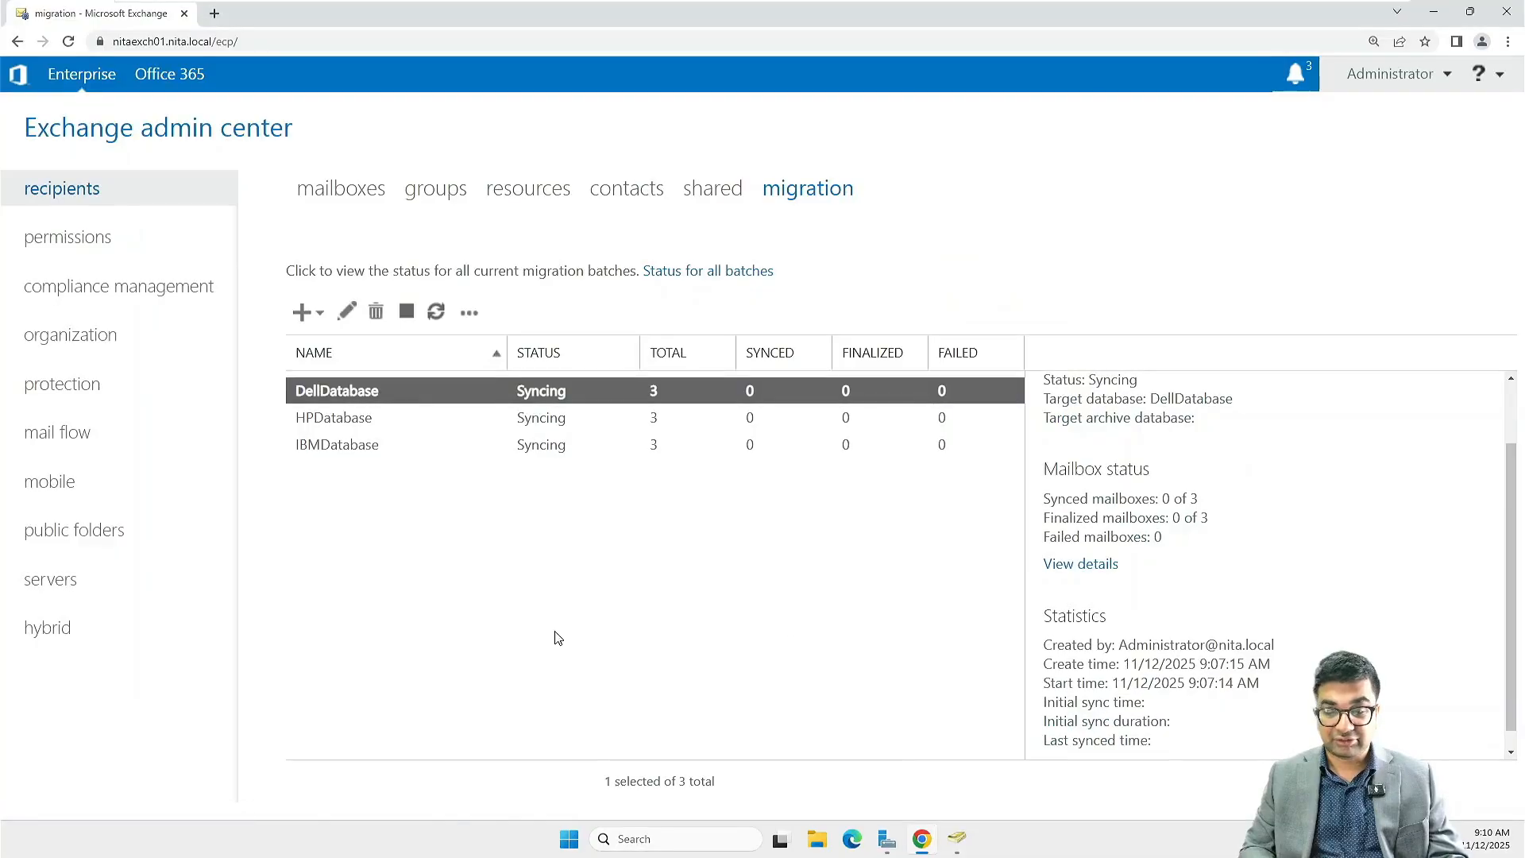
{"action": "left_click", "coordinate": [385, 395]}
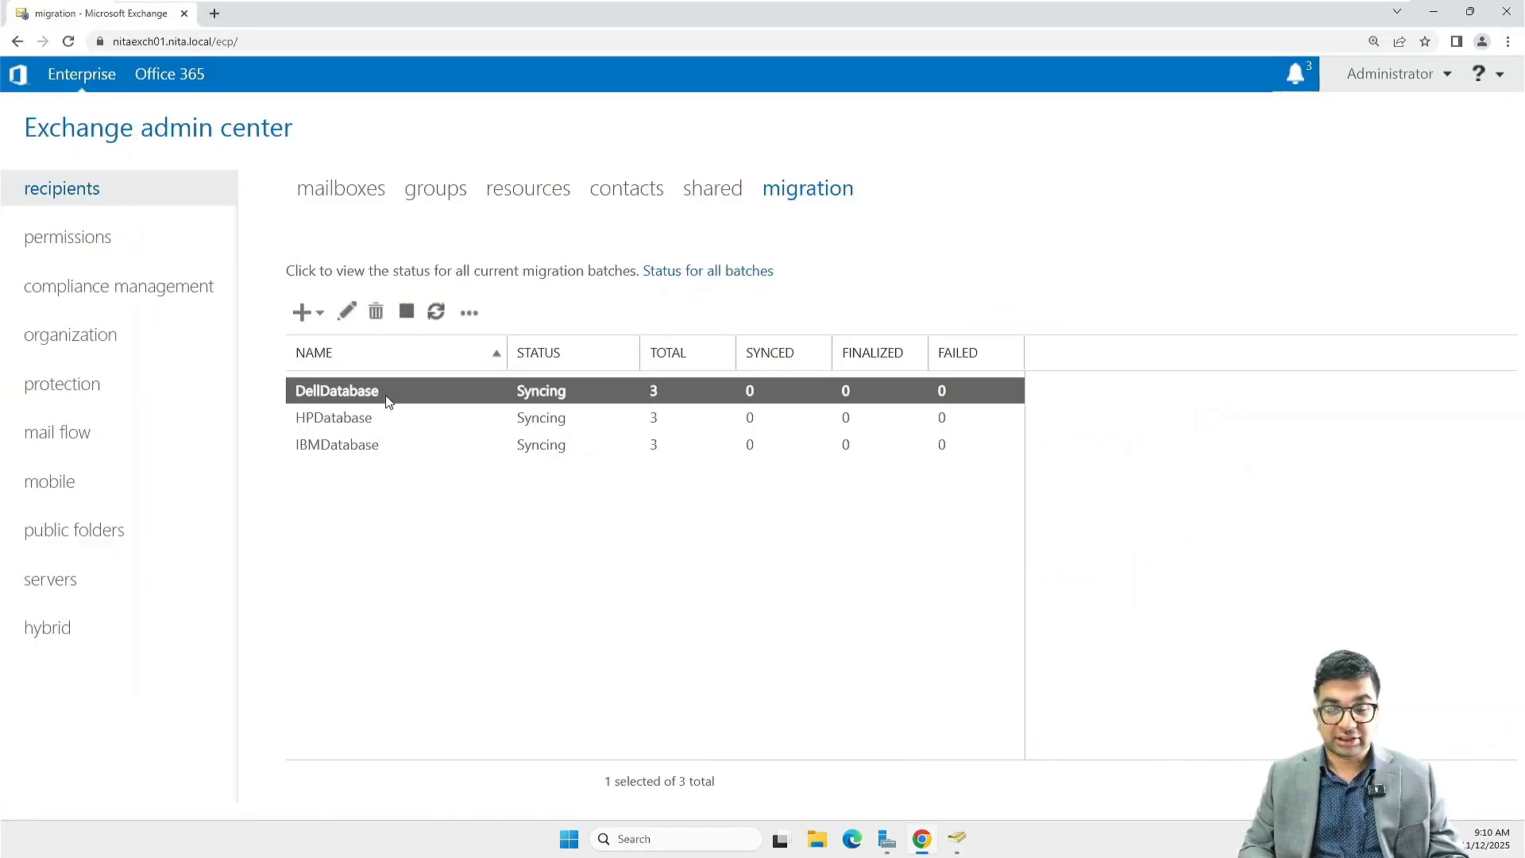
{"action": "left_click", "coordinate": [478, 315]}
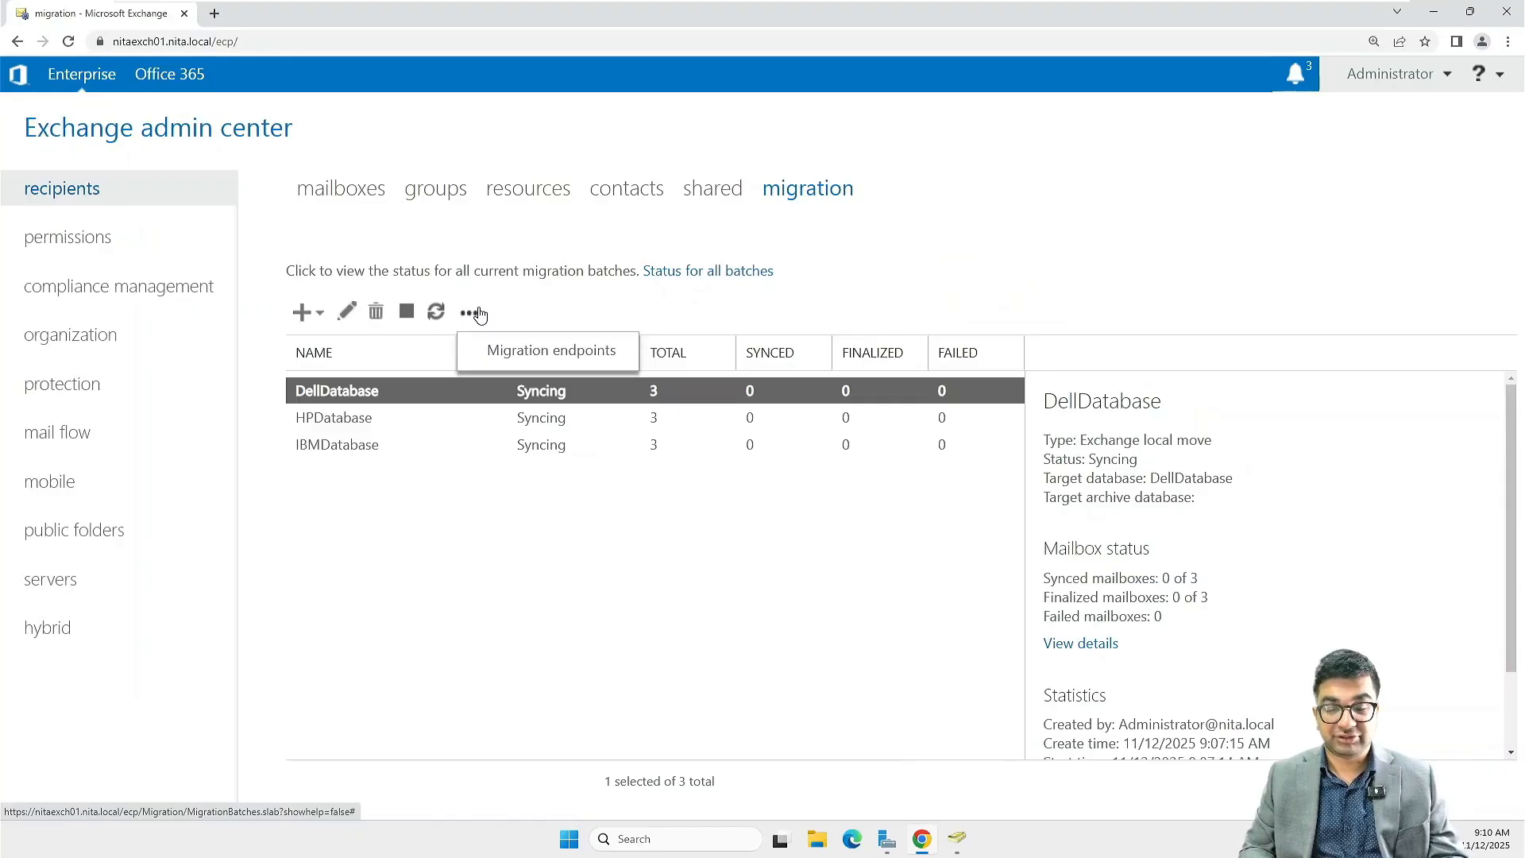
{"action": "left_click", "coordinate": [523, 504]}
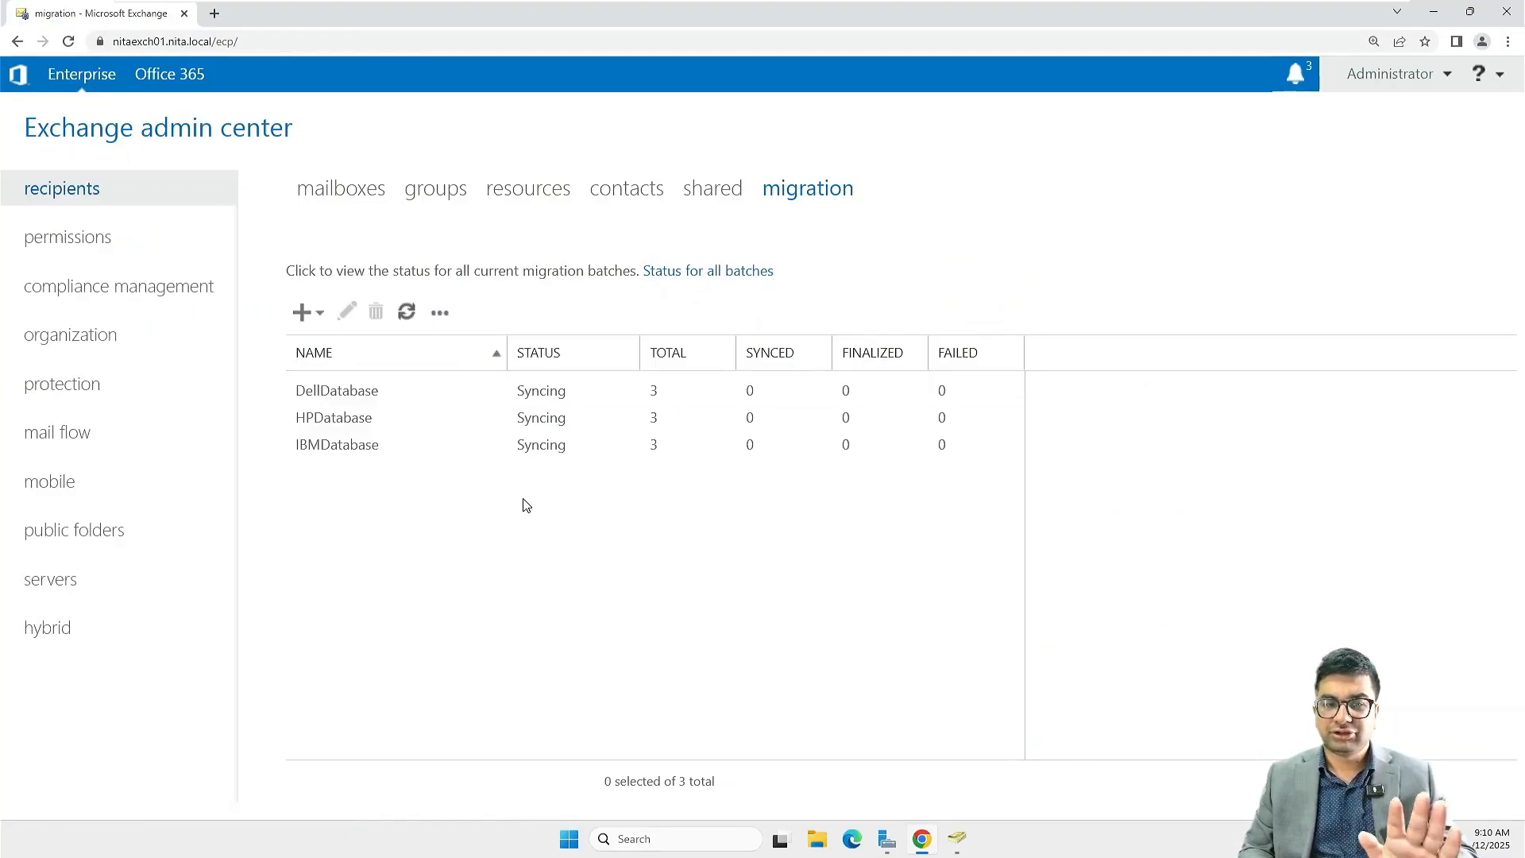